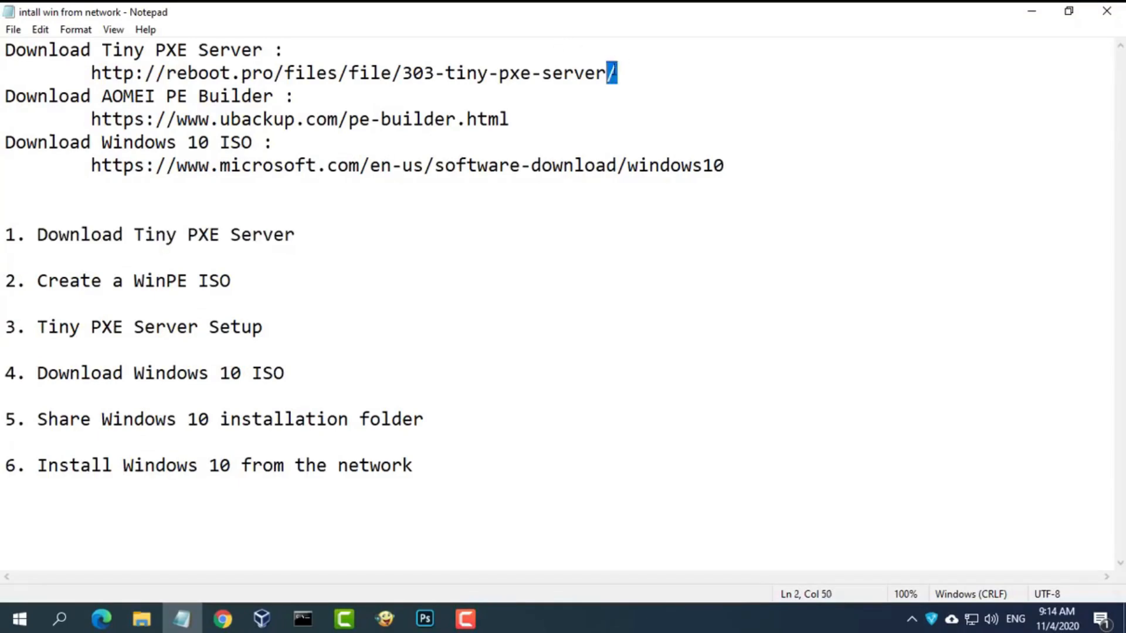
- Copy the Tiny PXE Server download address from the notes and bring up a new Chrome tab
{"action": "right_click", "coordinate": [118, 72]}
{"action": "left_click", "coordinate": [192, 130]}
{"action": "left_click", "coordinate": [1036, 14]}
{"action": "left_click", "coordinate": [222, 619]}
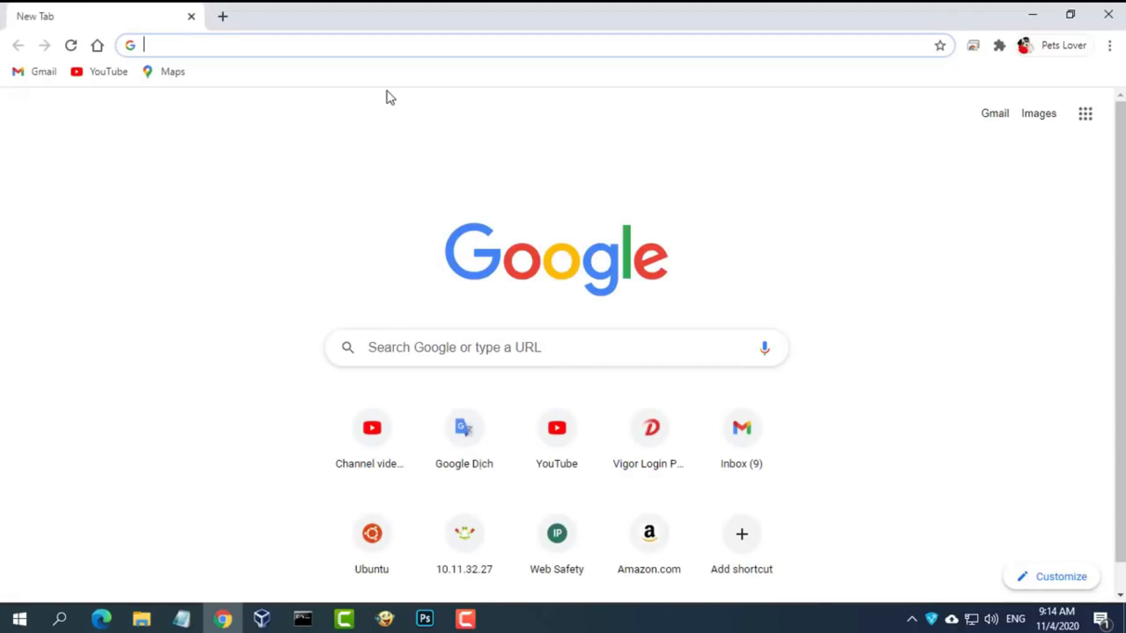
- Download pxesrv.zip from the reboot.pro Tiny PXE Server contributed files and save it to DATA (D:)
{"action": "key", "text": "ctrl+v"}
{"action": "left_click", "coordinate": [416, 78]}
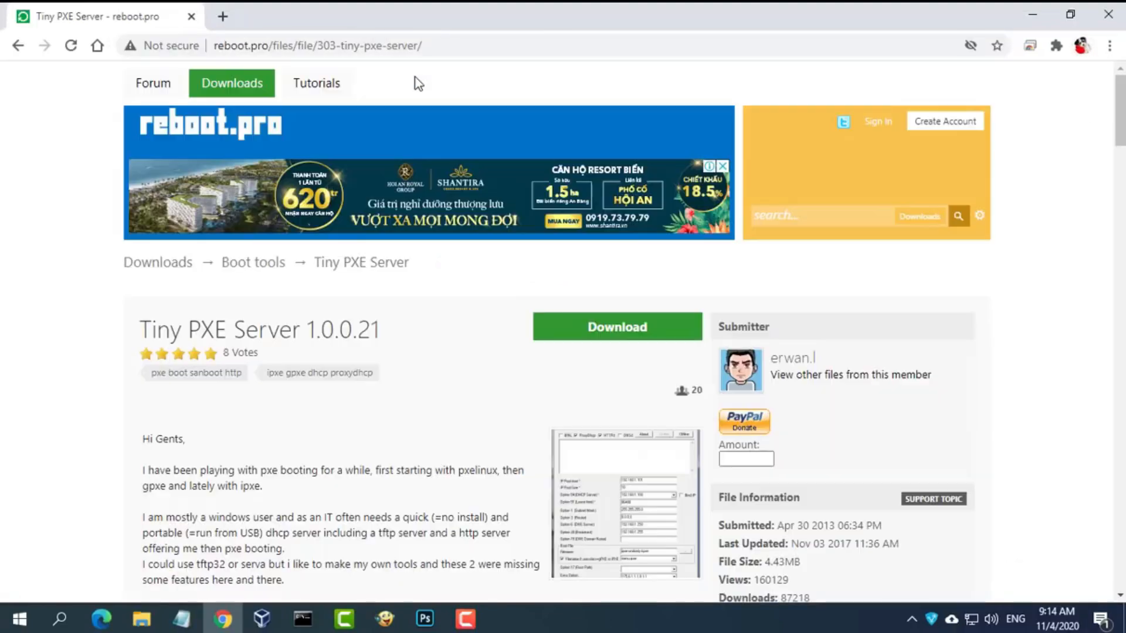
{"action": "left_click", "coordinate": [621, 326]}
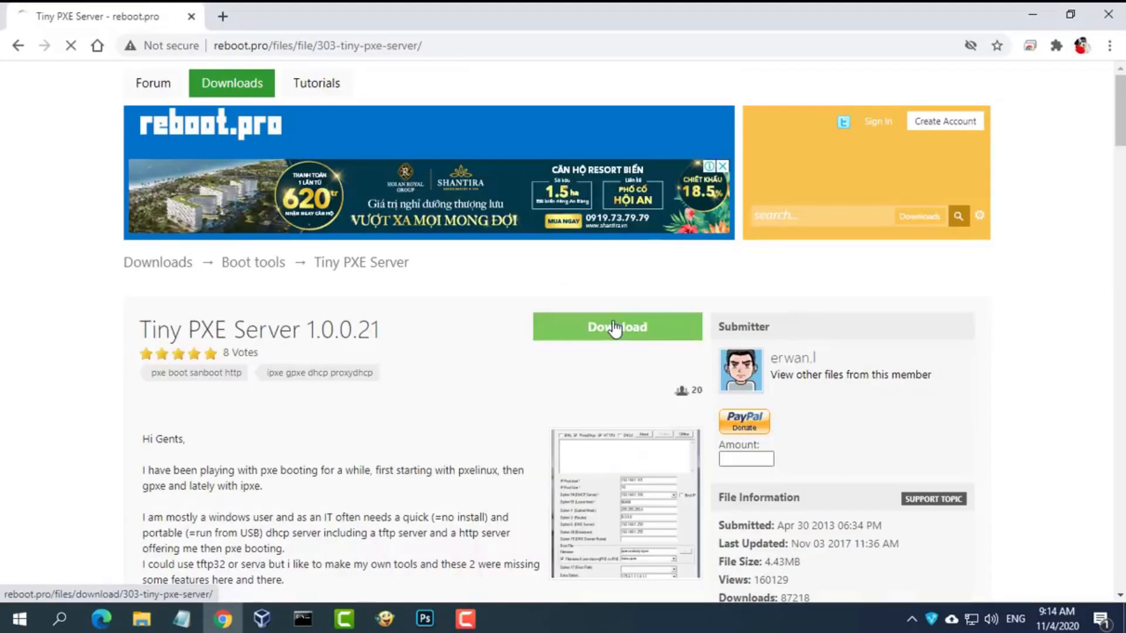
{"action": "left_click", "coordinate": [229, 434]}
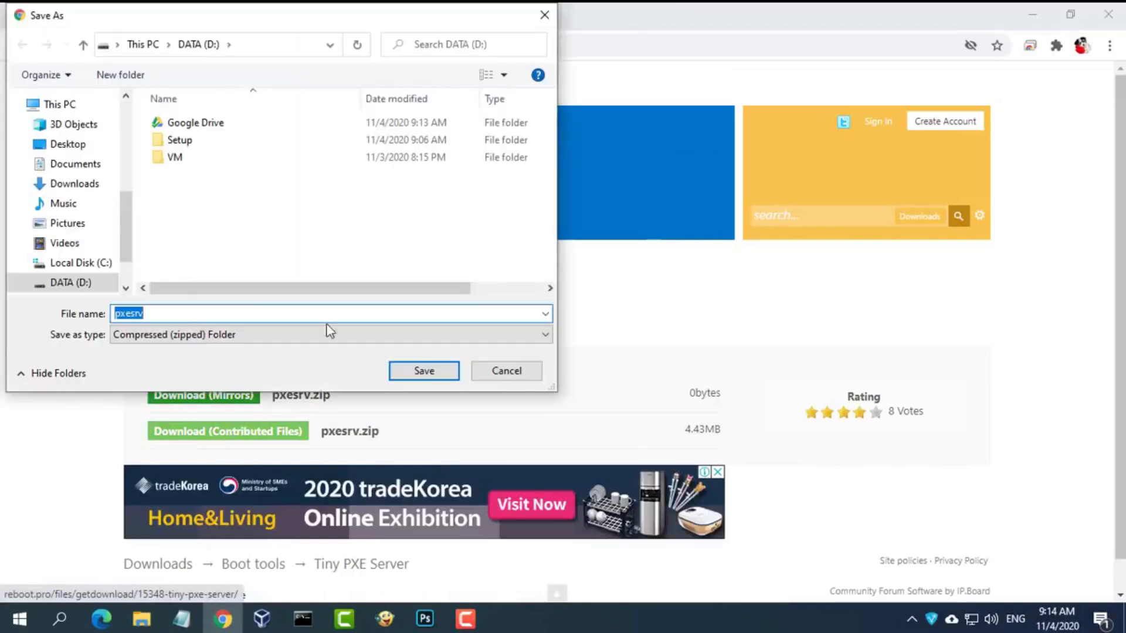
{"action": "left_click", "coordinate": [417, 370]}
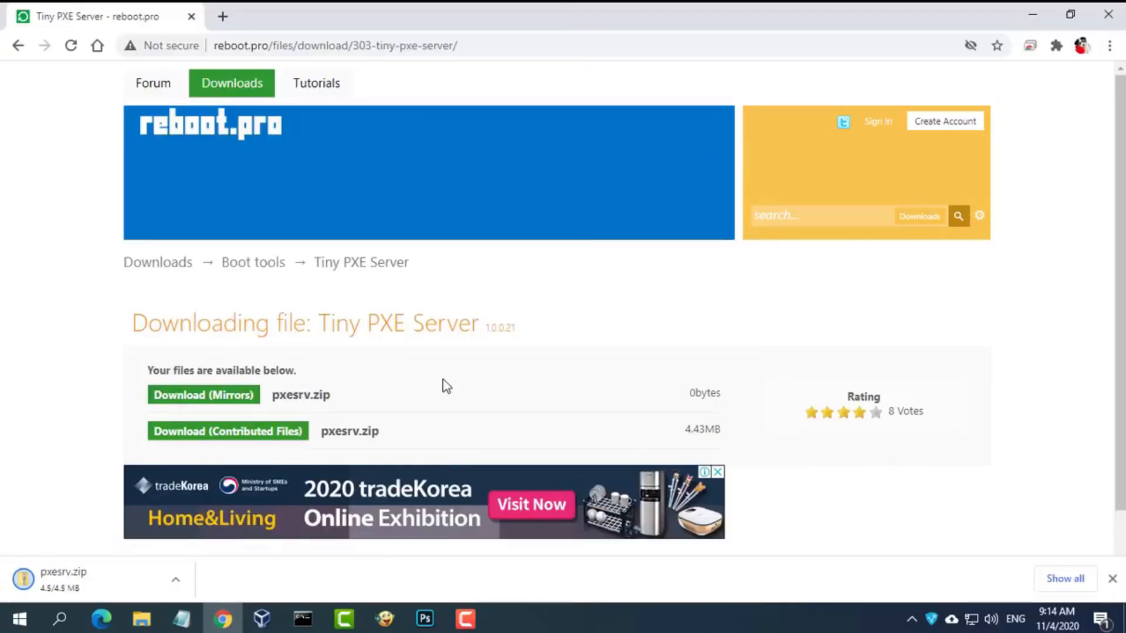
{"action": "left_click", "coordinate": [1033, 17]}
- Extract pxesrv.zip on DATA (D:) into a pxesrv folder with 7-Zip
{"action": "left_click", "coordinate": [142, 618]}
{"action": "left_click", "coordinate": [77, 527]}
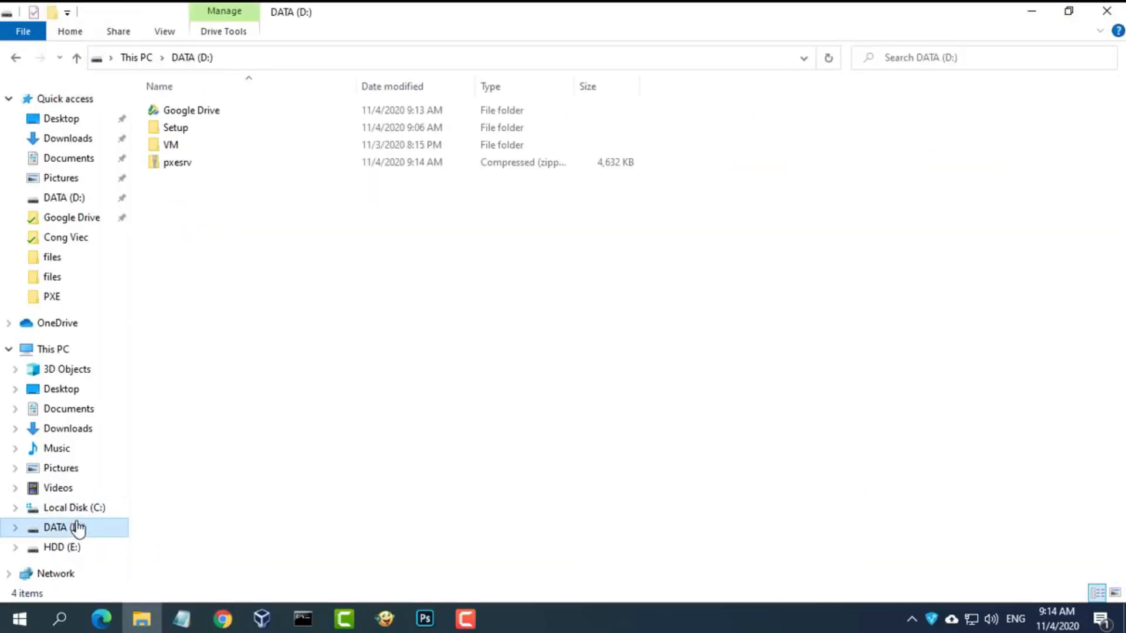
{"action": "left_click", "coordinate": [178, 167]}
{"action": "right_click", "coordinate": [179, 167]}
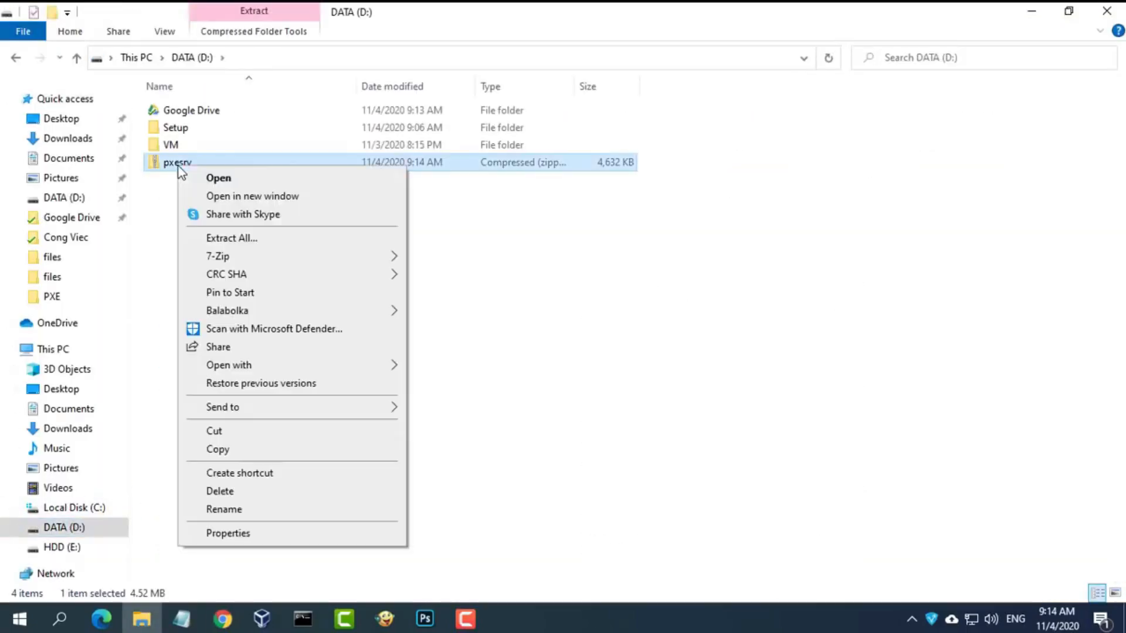
{"action": "mouse_move", "coordinate": [231, 255]}
{"action": "left_click", "coordinate": [451, 331]}
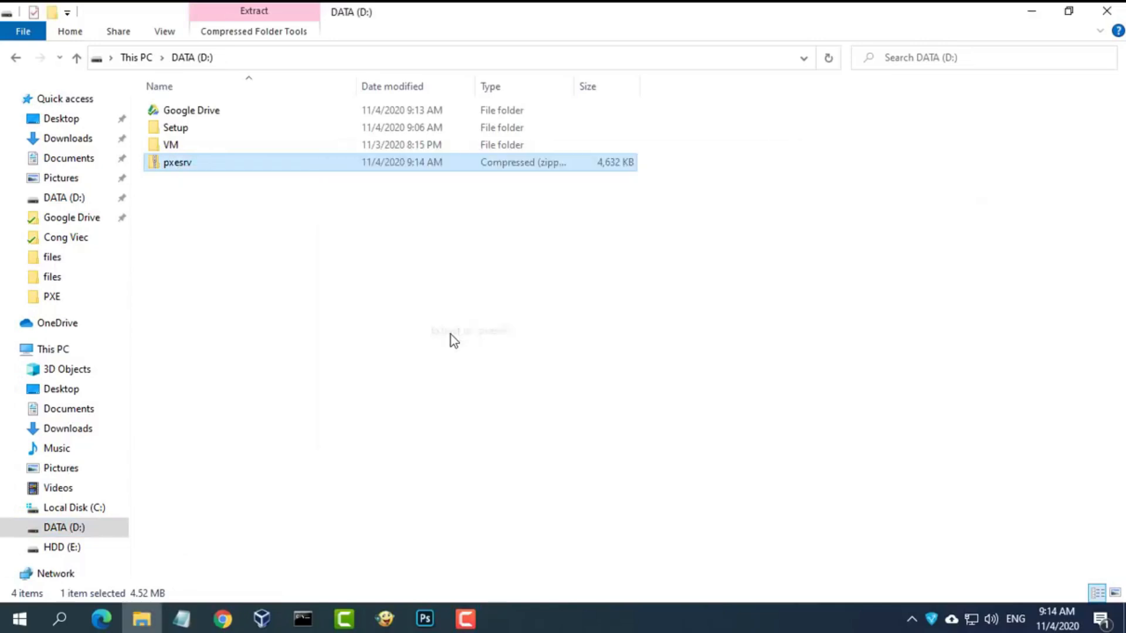
- Move the zip into the Setup folder and check the 16 extracted pxesrv files
{"action": "left_click_drag", "start_coordinate": [196, 167], "coordinate": [205, 127]}
{"action": "double_click", "coordinate": [191, 166]}
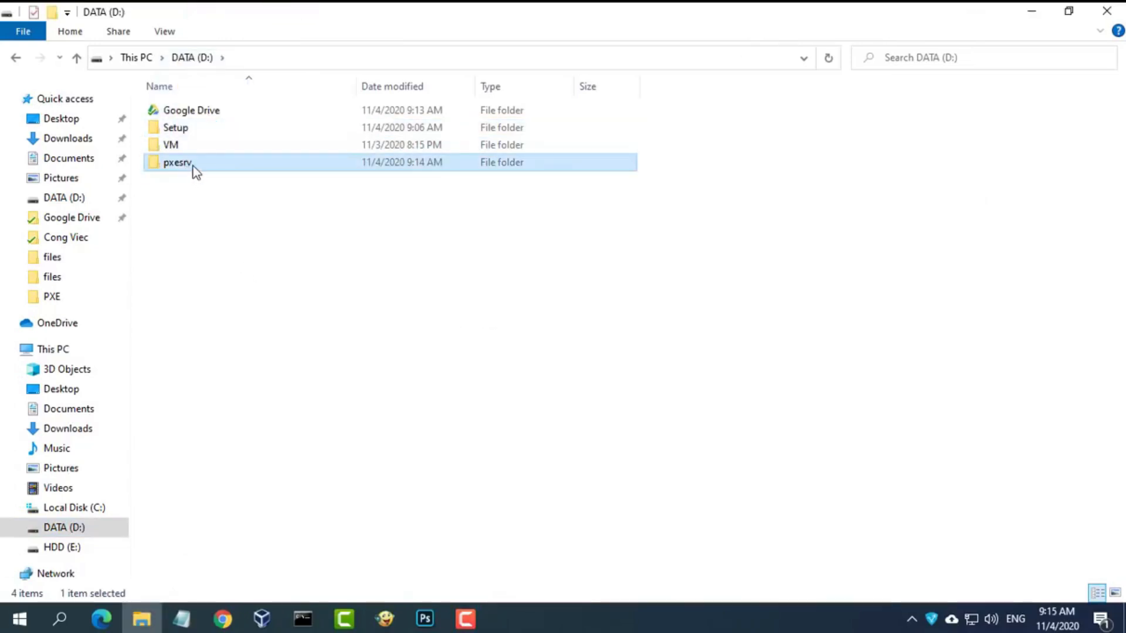
{"action": "key", "text": "ctrl+a"}
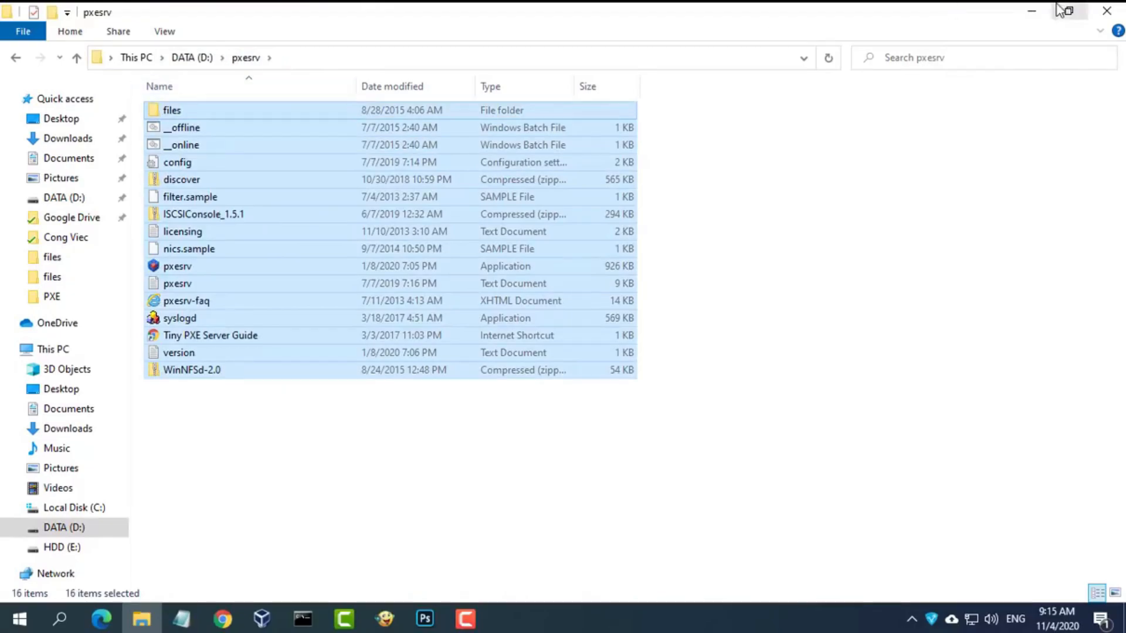
{"action": "left_click", "coordinate": [1106, 11]}
- Copy the AOMEI PE Builder download address from step 2, Create a WinPE ISO, in the notes
{"action": "left_click", "coordinate": [182, 619]}
{"action": "left_click_drag", "start_coordinate": [232, 280], "coordinate": [2, 274]}
{"action": "left_click_drag", "start_coordinate": [92, 119], "coordinate": [511, 124]}
{"action": "right_click", "coordinate": [485, 121]}
{"action": "left_click", "coordinate": [515, 172]}
{"action": "left_click", "coordinate": [1031, 14]}
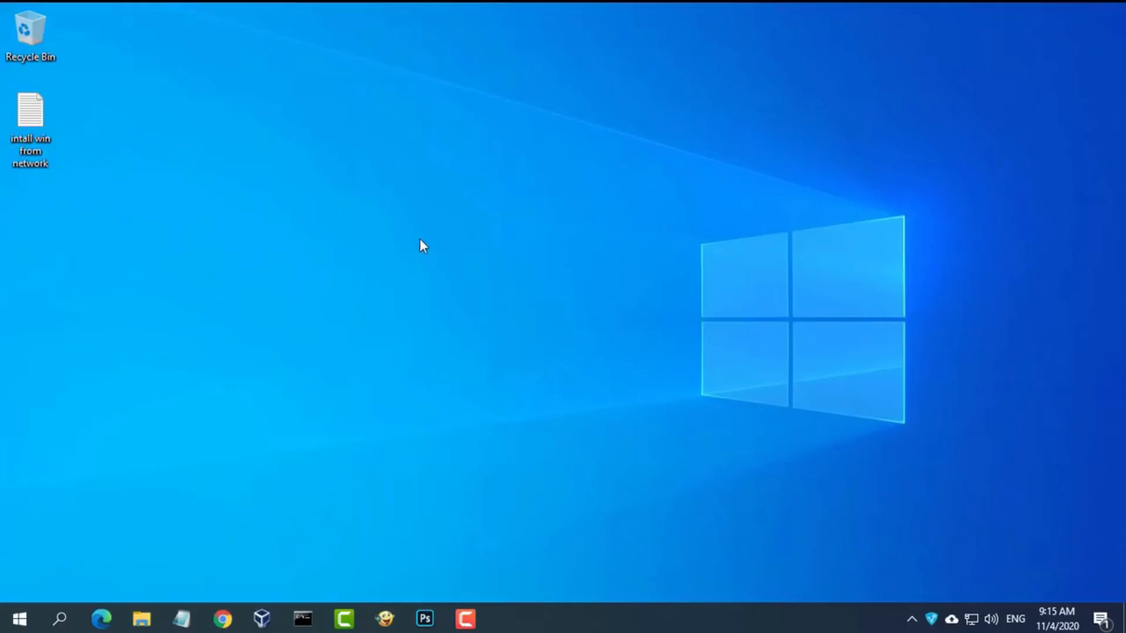
- Download PEBuilder.exe from the AOMEI PE Builder page on ubackup.com and save it to DATA (D:)
{"action": "left_click", "coordinate": [222, 618]}
{"action": "left_click", "coordinate": [494, 48]}
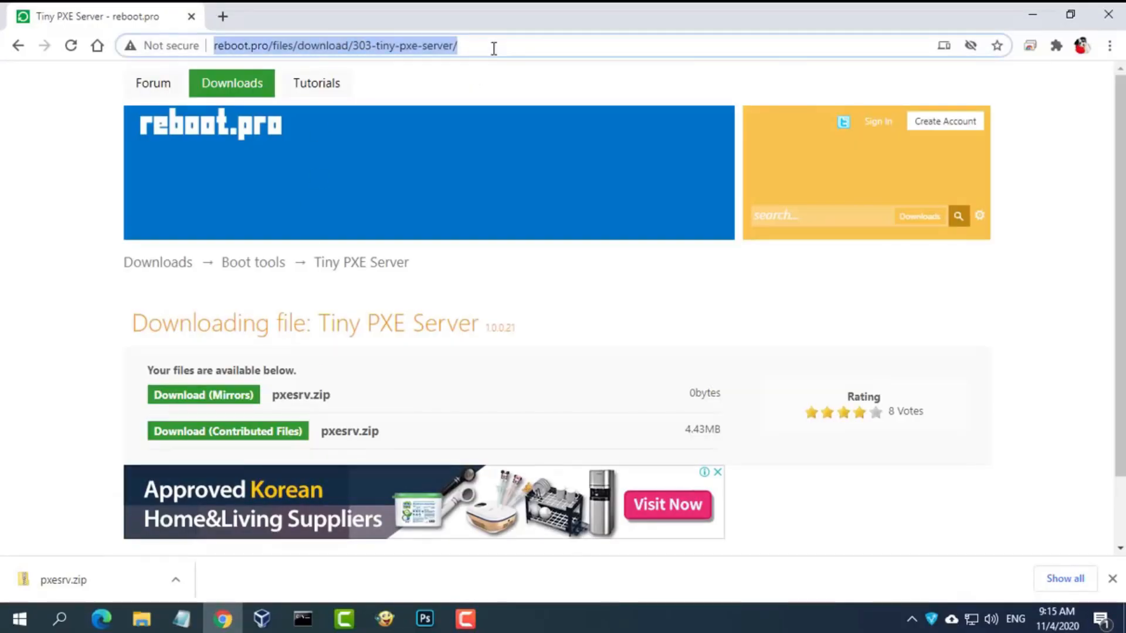
{"action": "key", "text": "ctrl+v"}
{"action": "key", "text": "Return"}
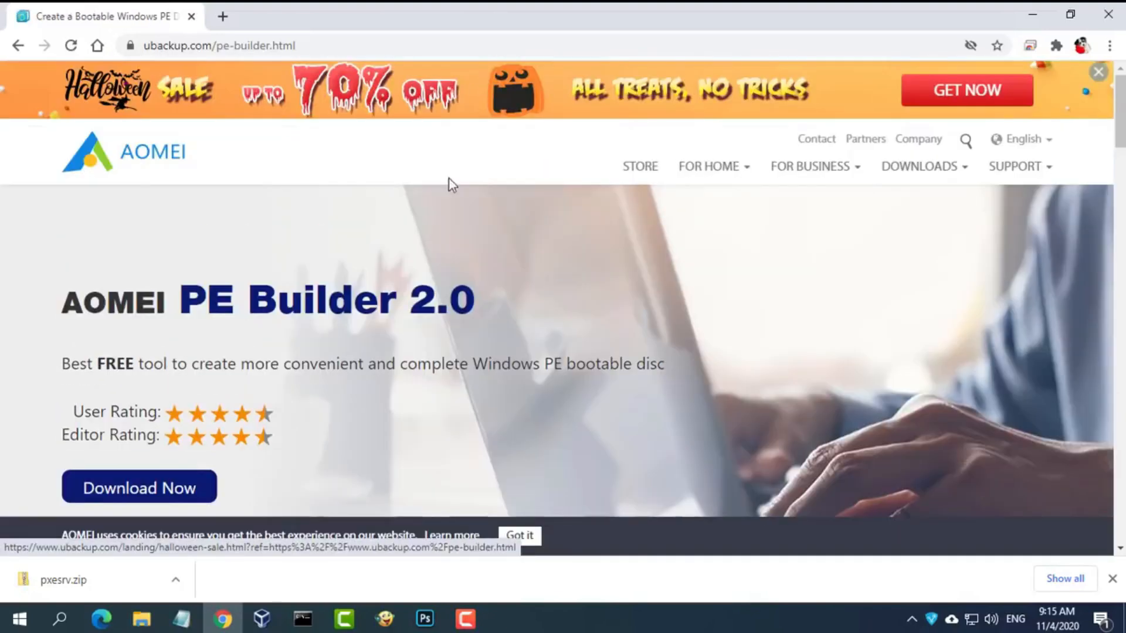
{"action": "left_click", "coordinate": [152, 495]}
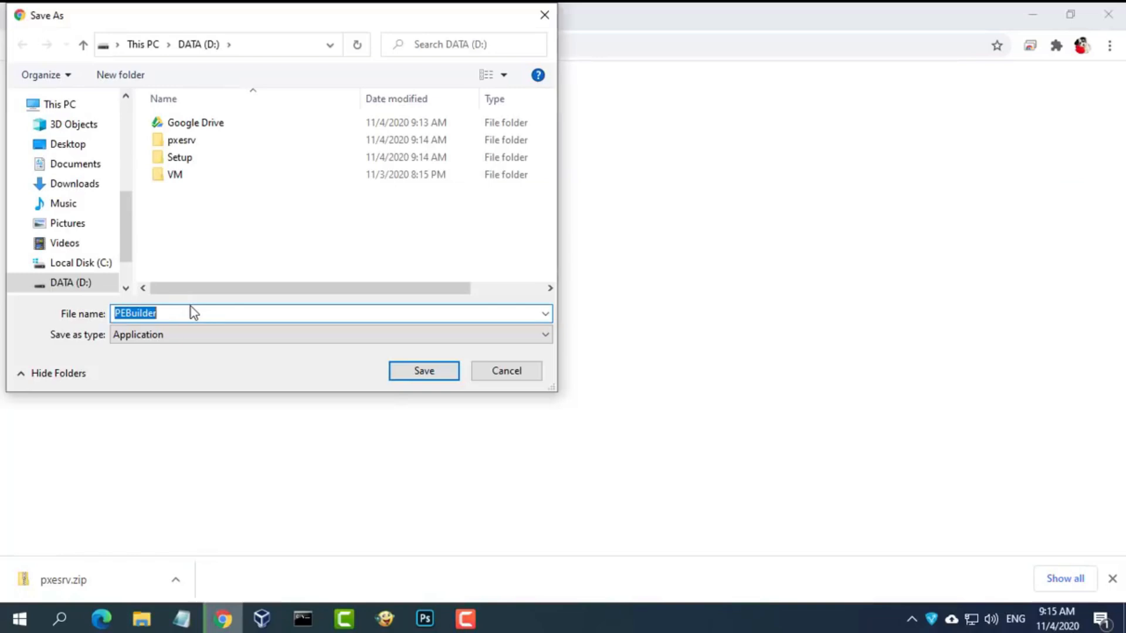
{"action": "left_click", "coordinate": [421, 374]}
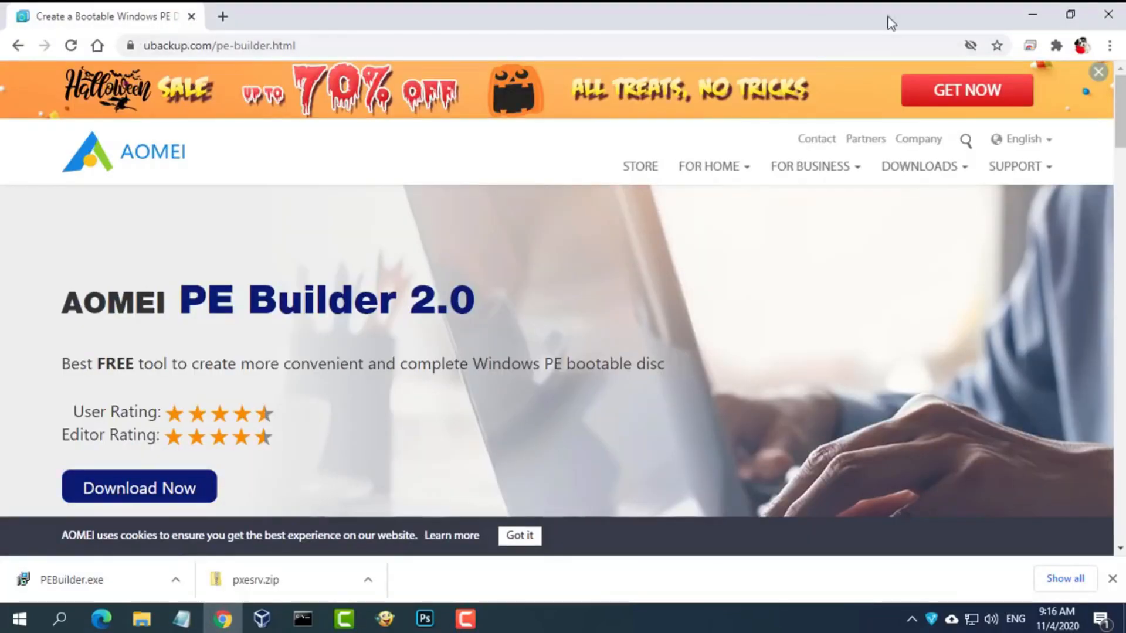
{"action": "left_click", "coordinate": [1032, 16]}
- Run PEBuilder.exe from D: as administrator and install AOMEI PE Builder 2.0
{"action": "left_click", "coordinate": [144, 617]}
{"action": "left_click", "coordinate": [85, 530]}
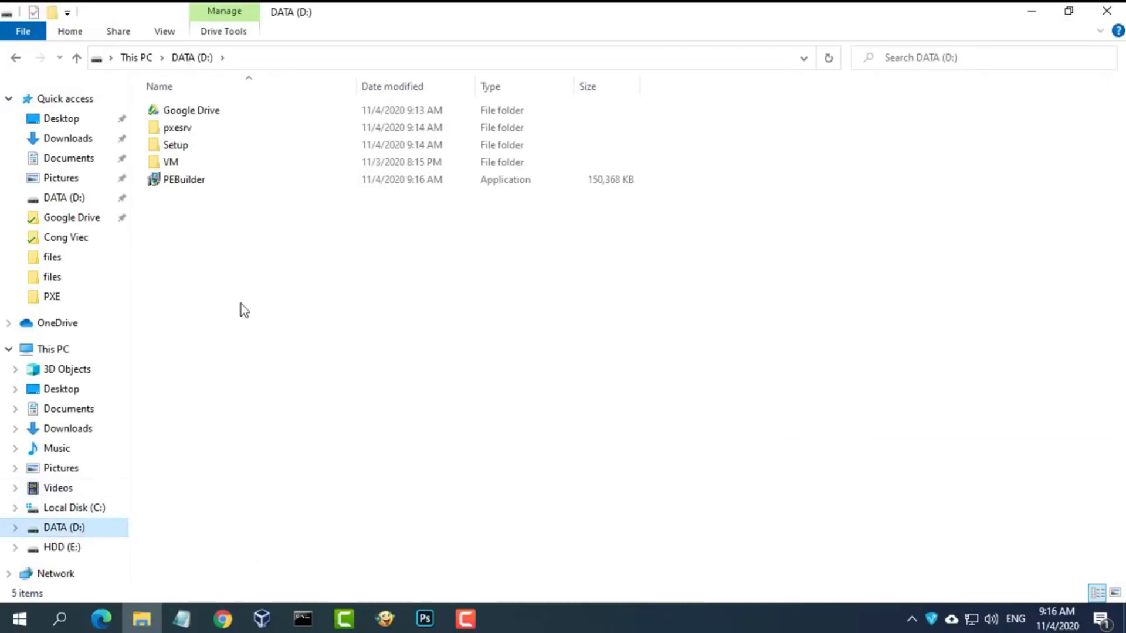
{"action": "left_click", "coordinate": [190, 180]}
{"action": "right_click", "coordinate": [190, 180]}
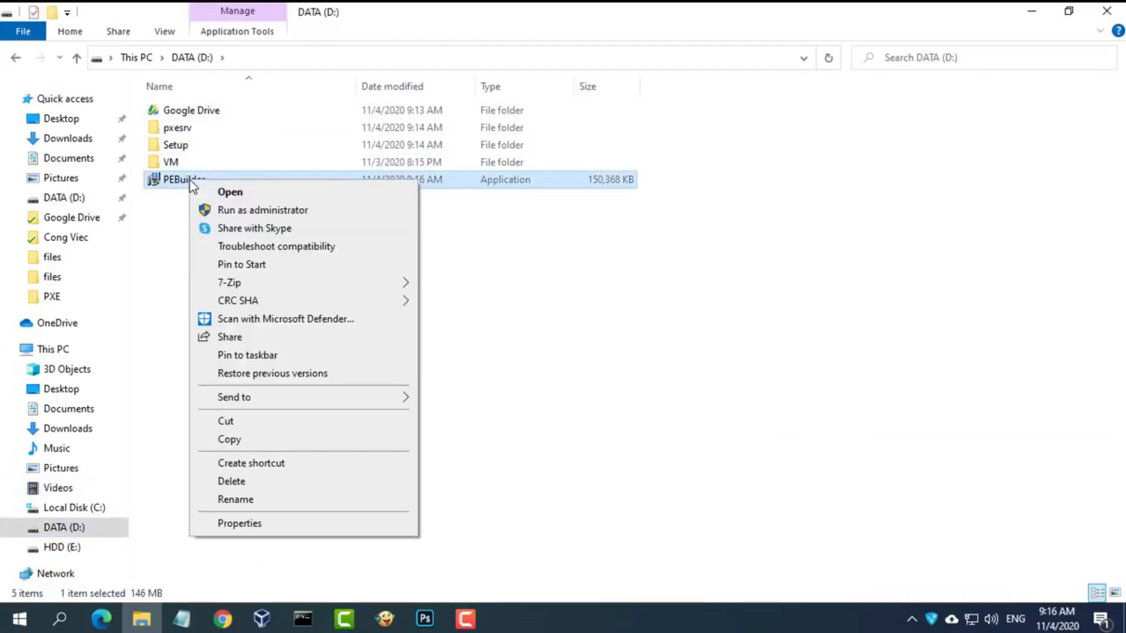
{"action": "left_click", "coordinate": [238, 210]}
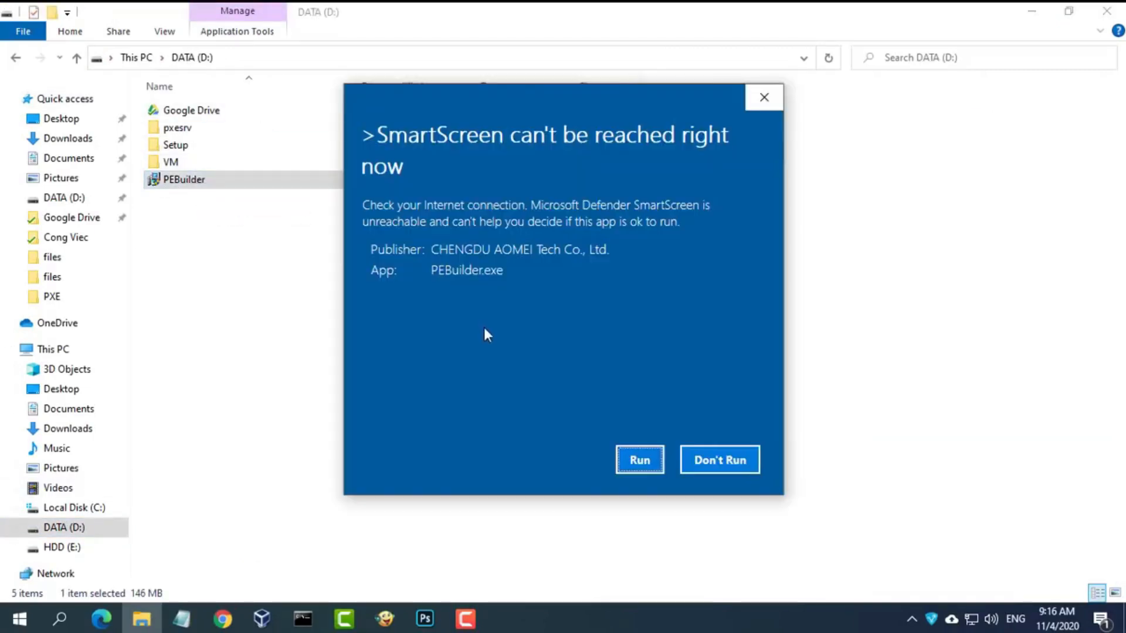
{"action": "left_click", "coordinate": [639, 461]}
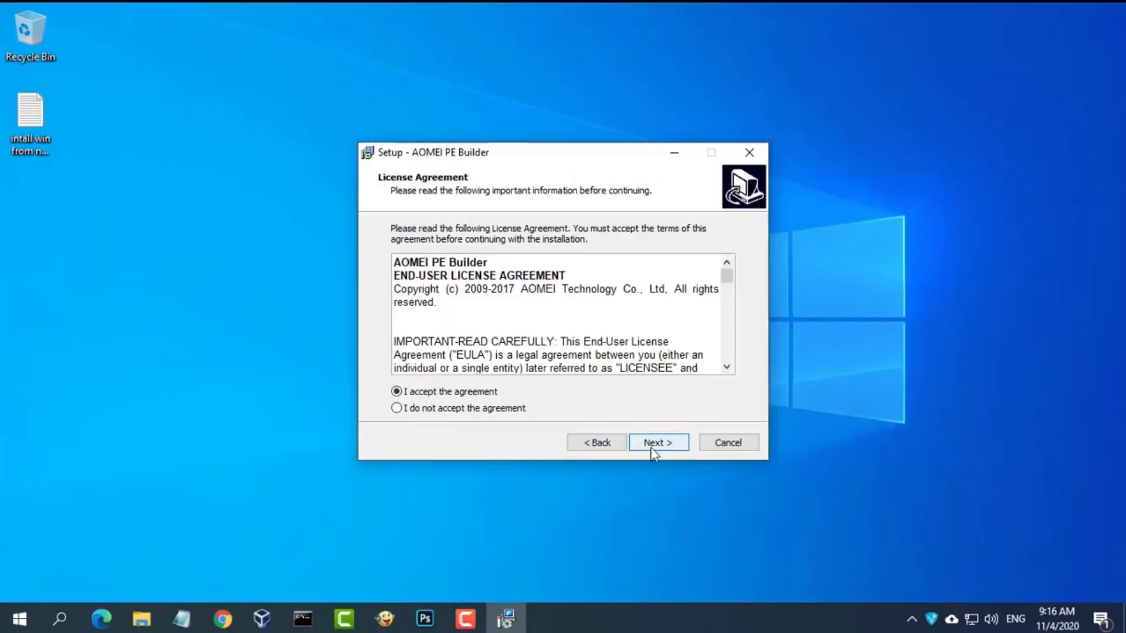
{"action": "left_click", "coordinate": [651, 445]}
{"action": "left_click", "coordinate": [671, 447]}
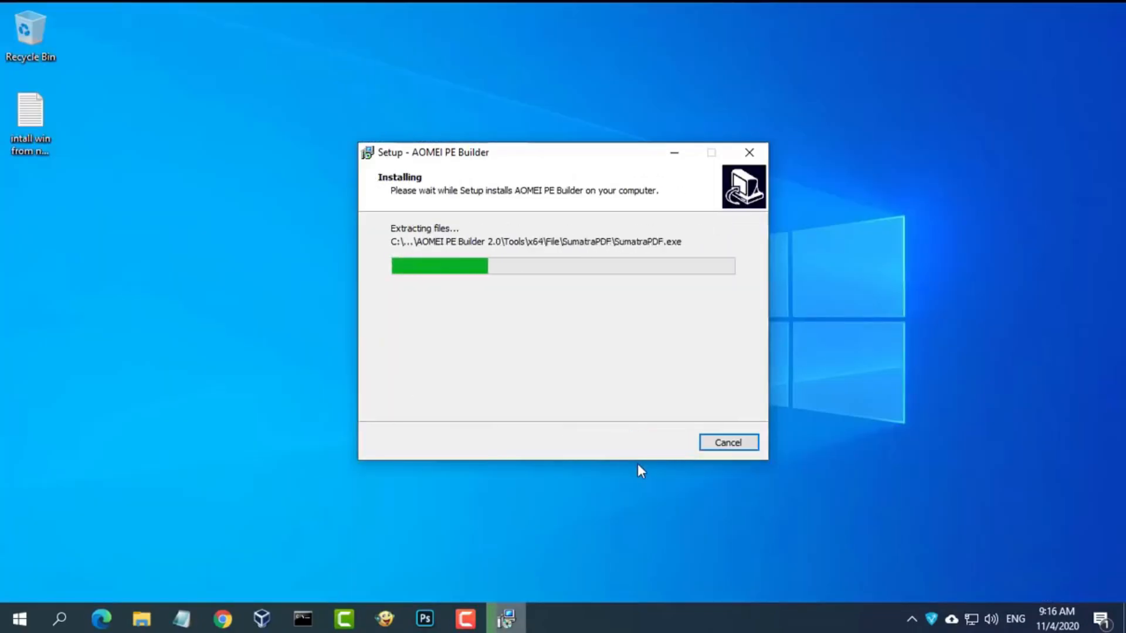
{"action": "left_click", "coordinate": [656, 441]}
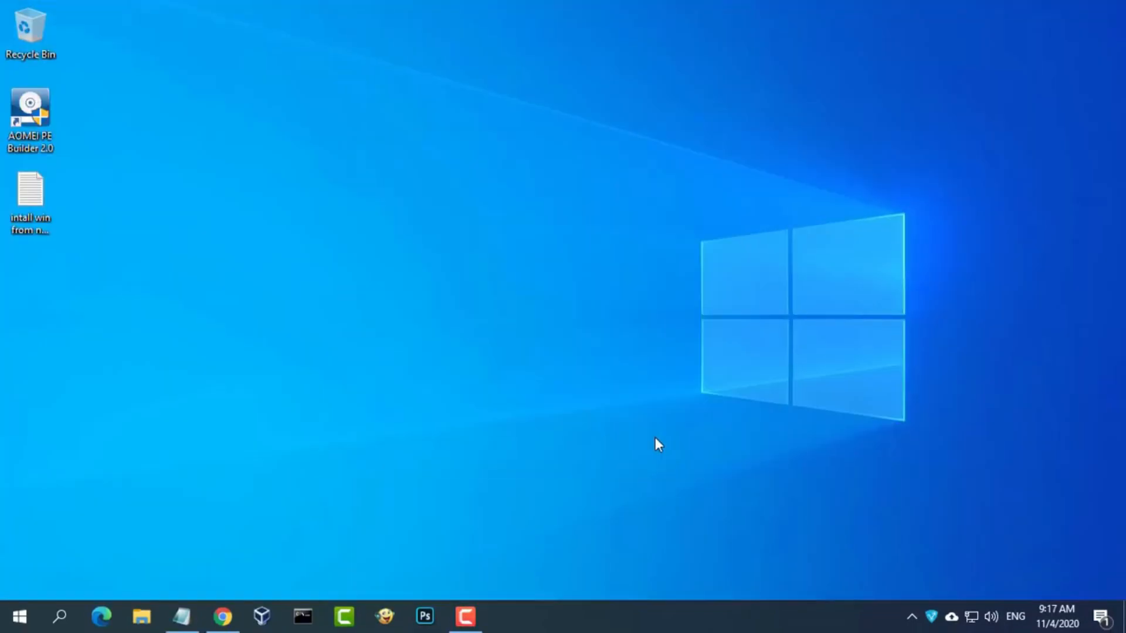
- Highlight step 2, Create a WinPE ISO, in the installation notes
{"action": "left_click", "coordinate": [182, 616]}
{"action": "left_click_drag", "start_coordinate": [273, 273], "coordinate": [2, 274]}
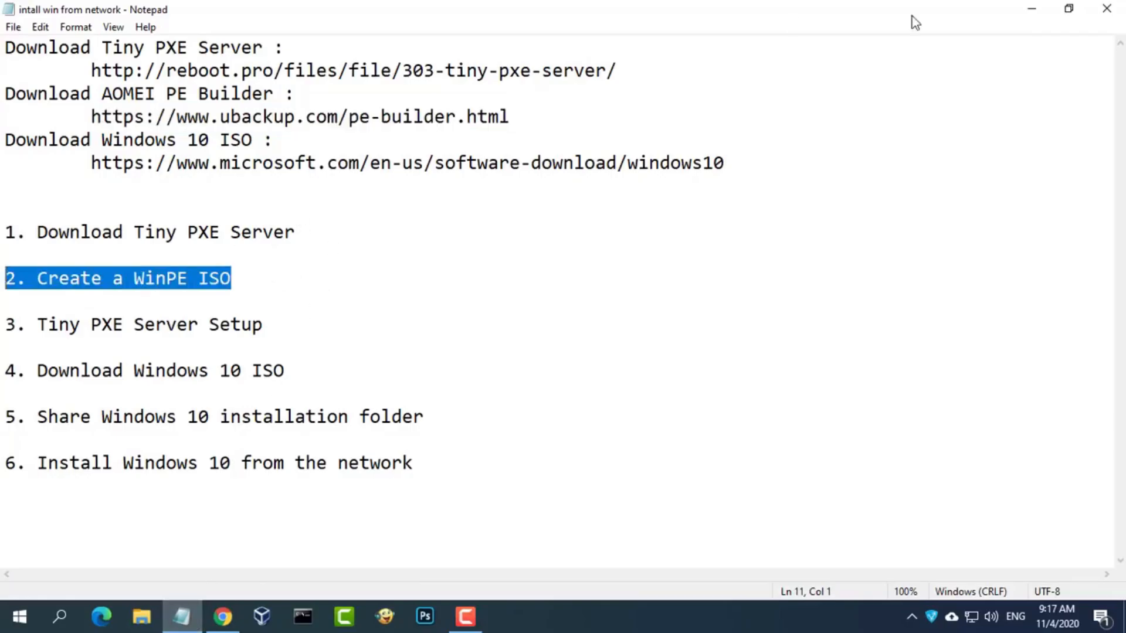
{"action": "left_click", "coordinate": [1030, 13]}
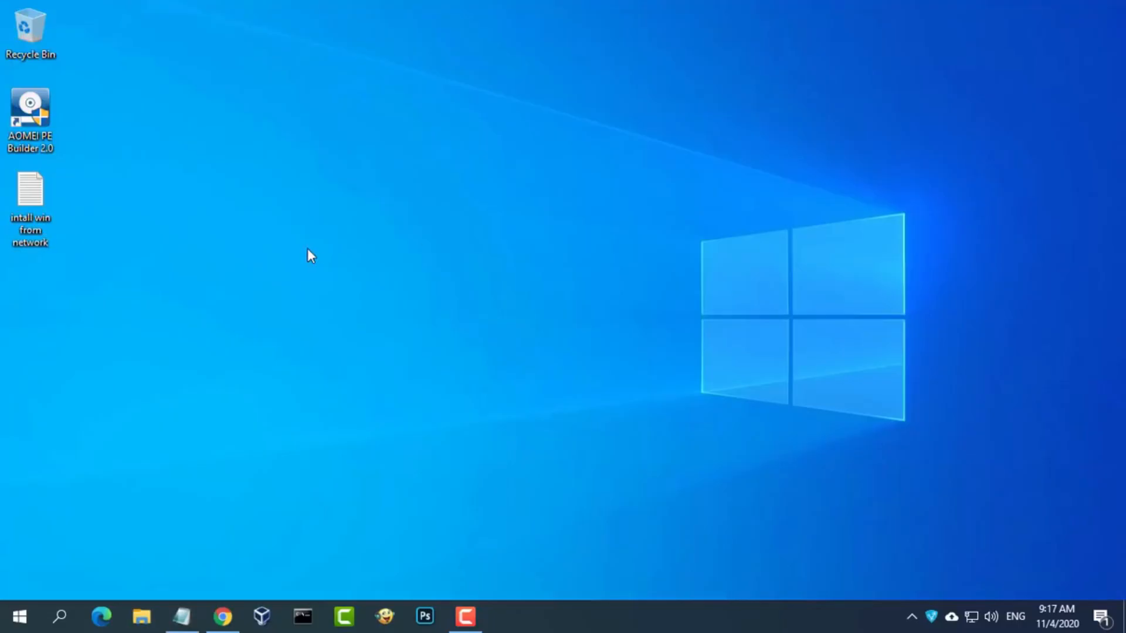
- Launch AOMEI PE Builder, choose 32-bit Windows PE, and set the output to D:\ampe.iso
{"action": "double_click", "coordinate": [33, 133]}
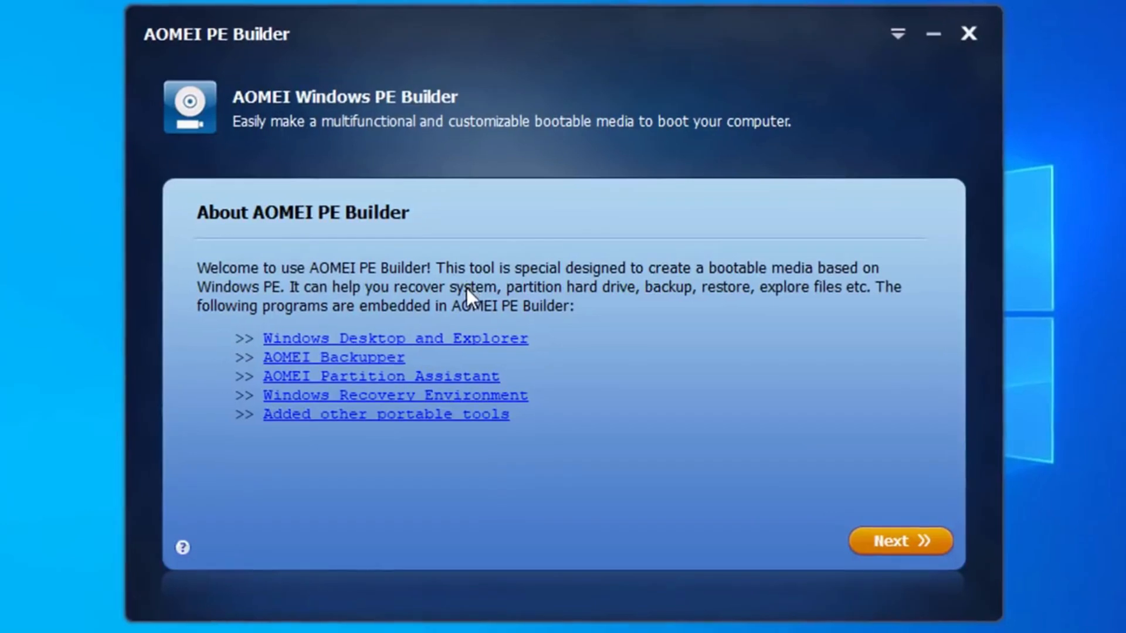
{"action": "left_click", "coordinate": [915, 544]}
{"action": "left_click", "coordinate": [311, 308]}
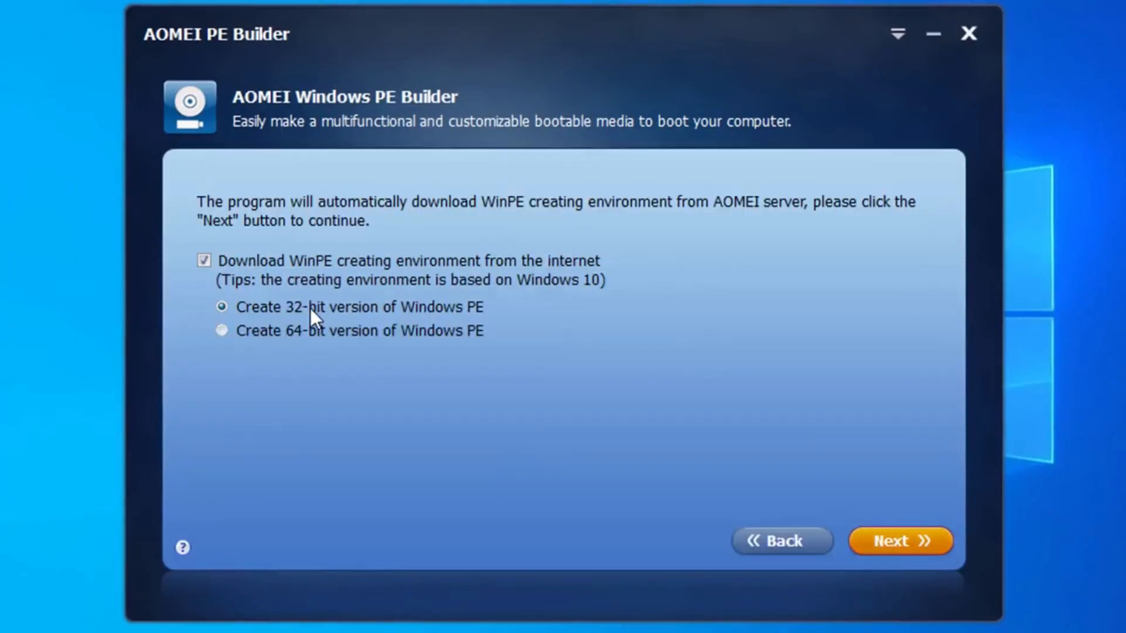
{"action": "left_click", "coordinate": [909, 543]}
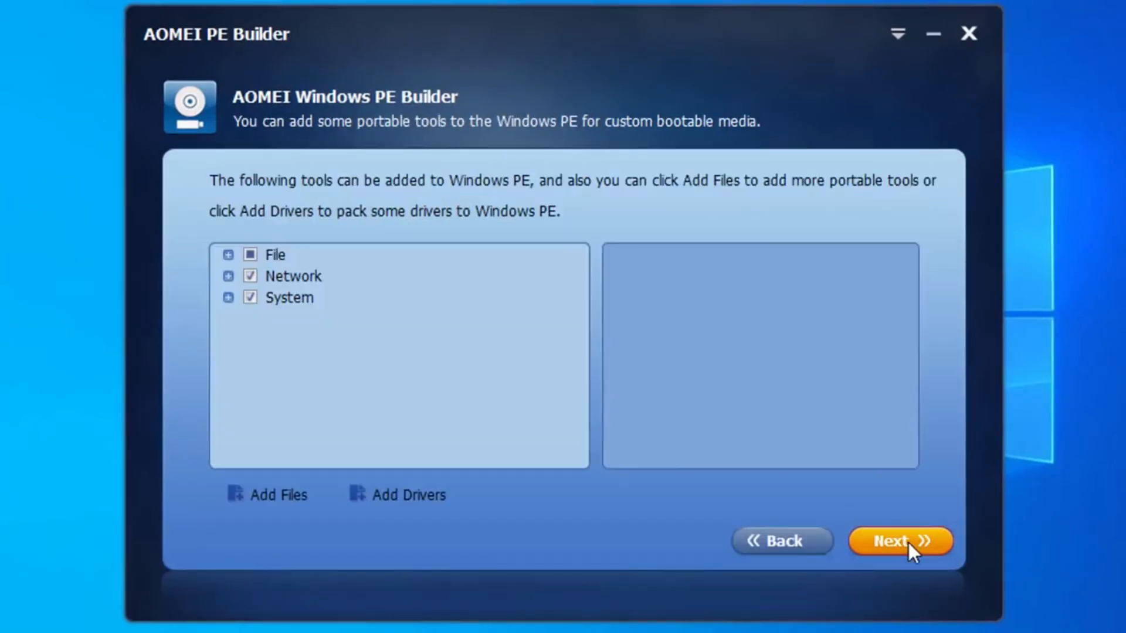
{"action": "left_click", "coordinate": [907, 540]}
{"action": "left_click", "coordinate": [788, 458]}
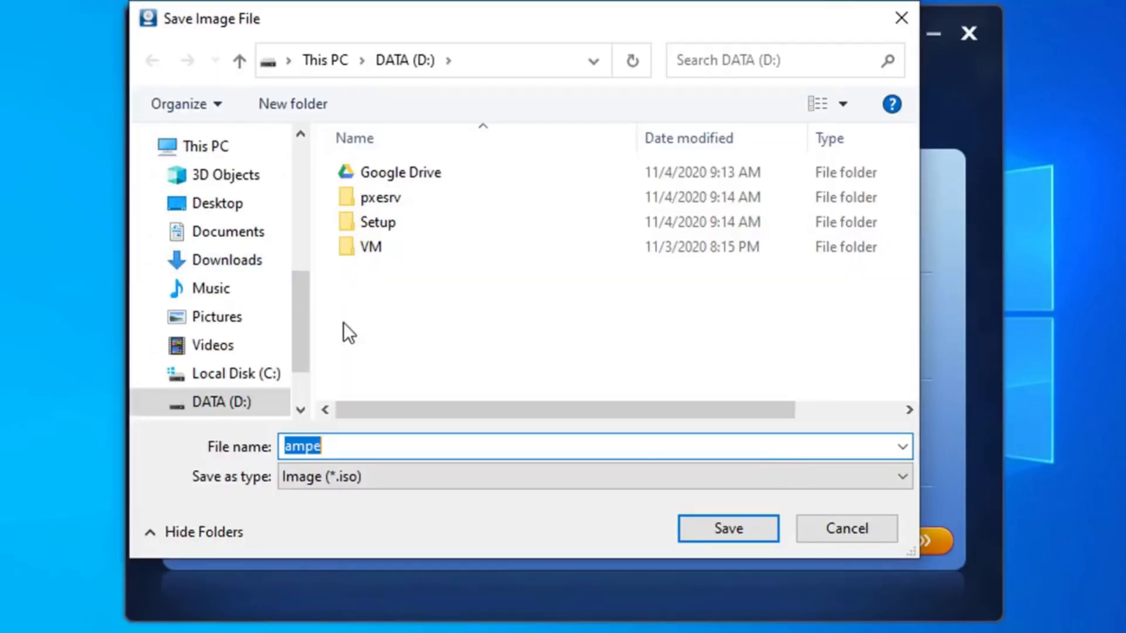
{"action": "left_click", "coordinate": [372, 341]}
{"action": "left_click", "coordinate": [753, 530]}
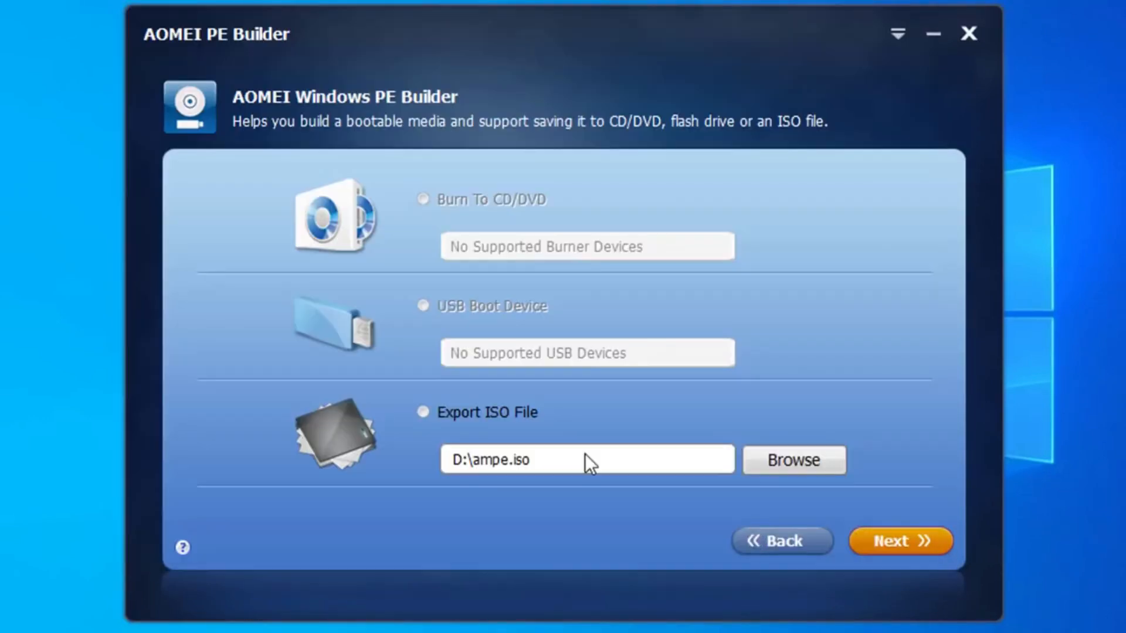
- Export the bootable media as an ISO file, build it, and close the builder
{"action": "left_click", "coordinate": [889, 545]}
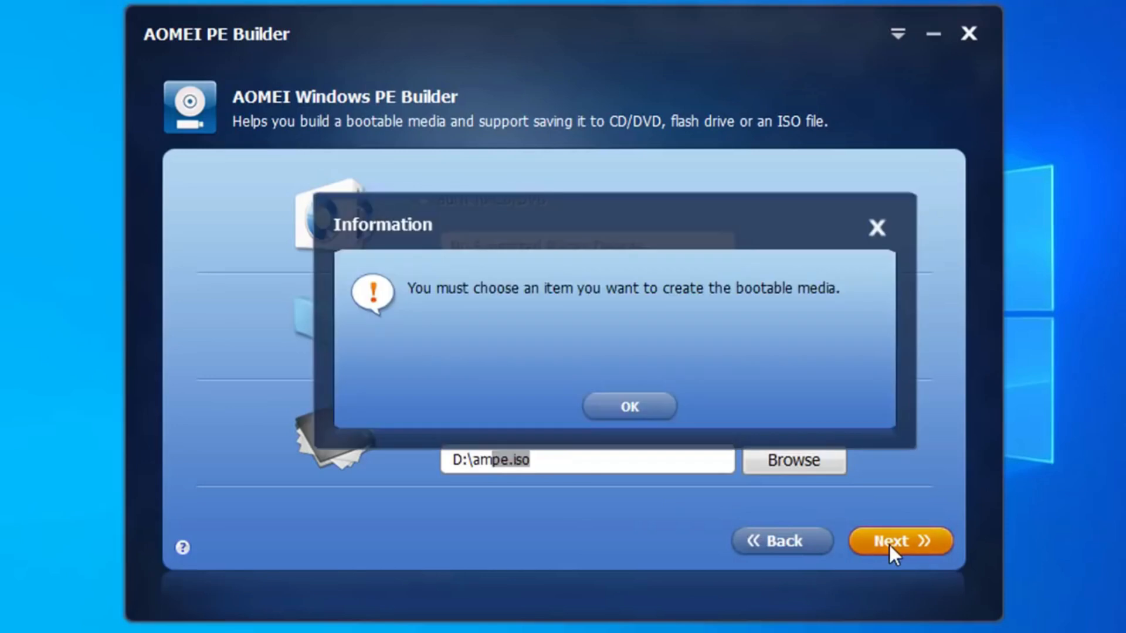
{"action": "left_click", "coordinate": [639, 404]}
{"action": "left_click", "coordinate": [425, 412]}
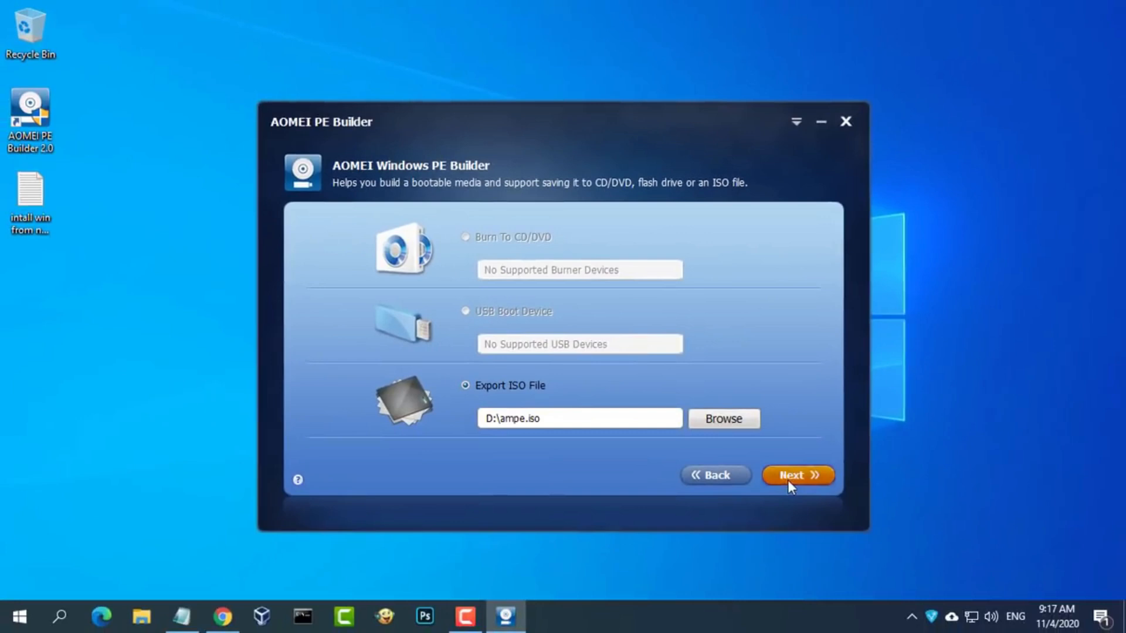
{"action": "left_click", "coordinate": [901, 541]}
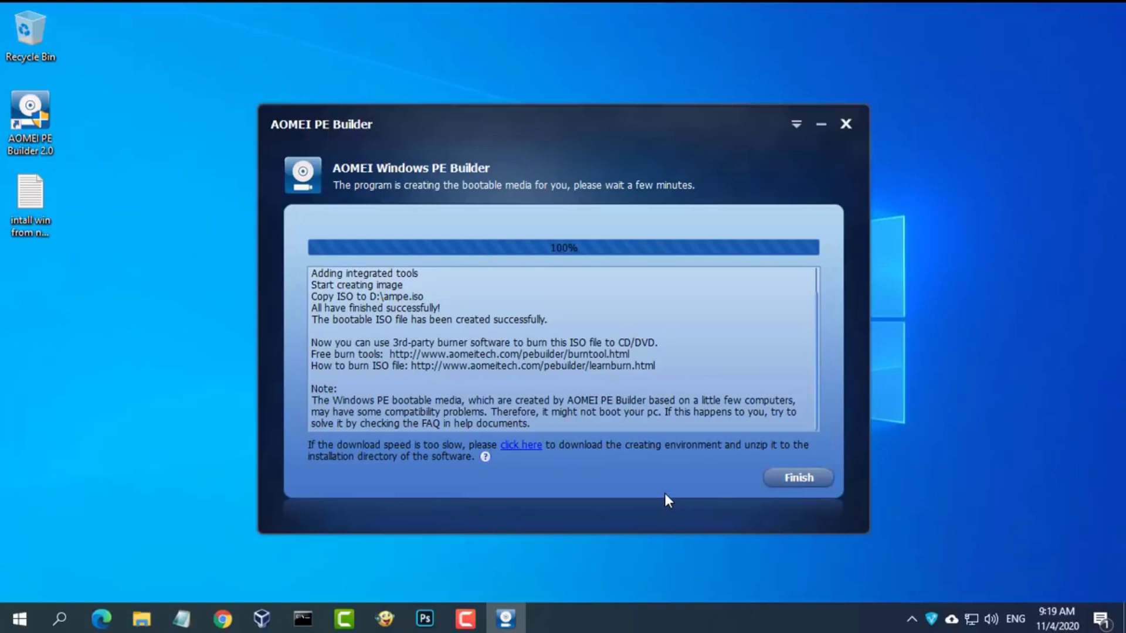
{"action": "left_click", "coordinate": [797, 488]}
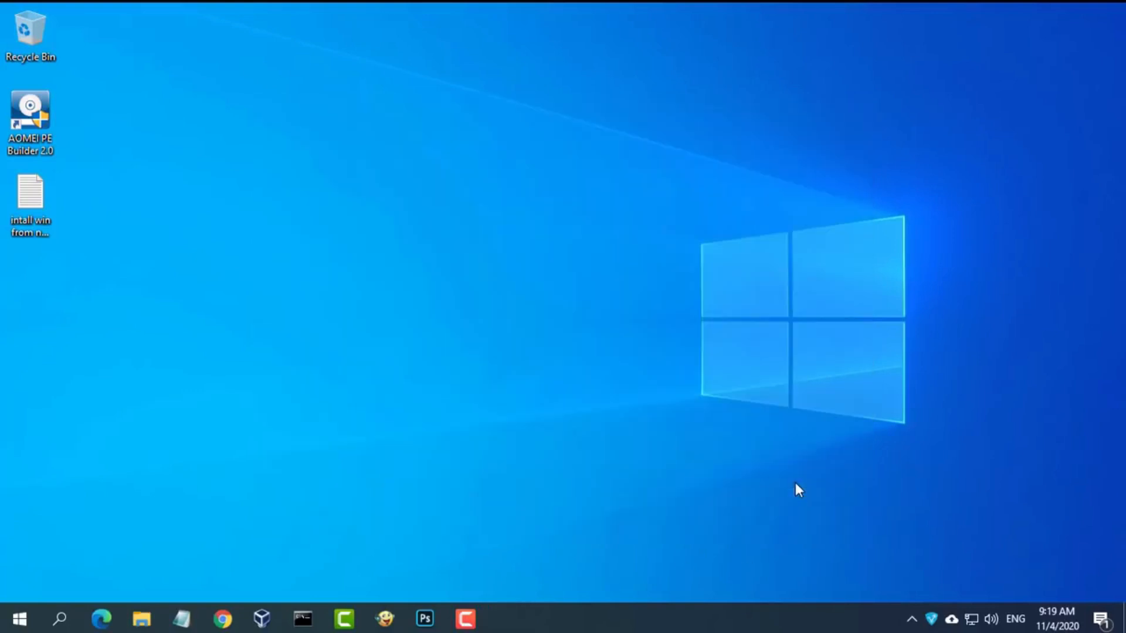
- Mount ampe.iso from DATA (D:) as DVD Drive (F:), view its contents, and open another Explorer window
{"action": "left_click", "coordinate": [141, 619]}
{"action": "left_click", "coordinate": [74, 531]}
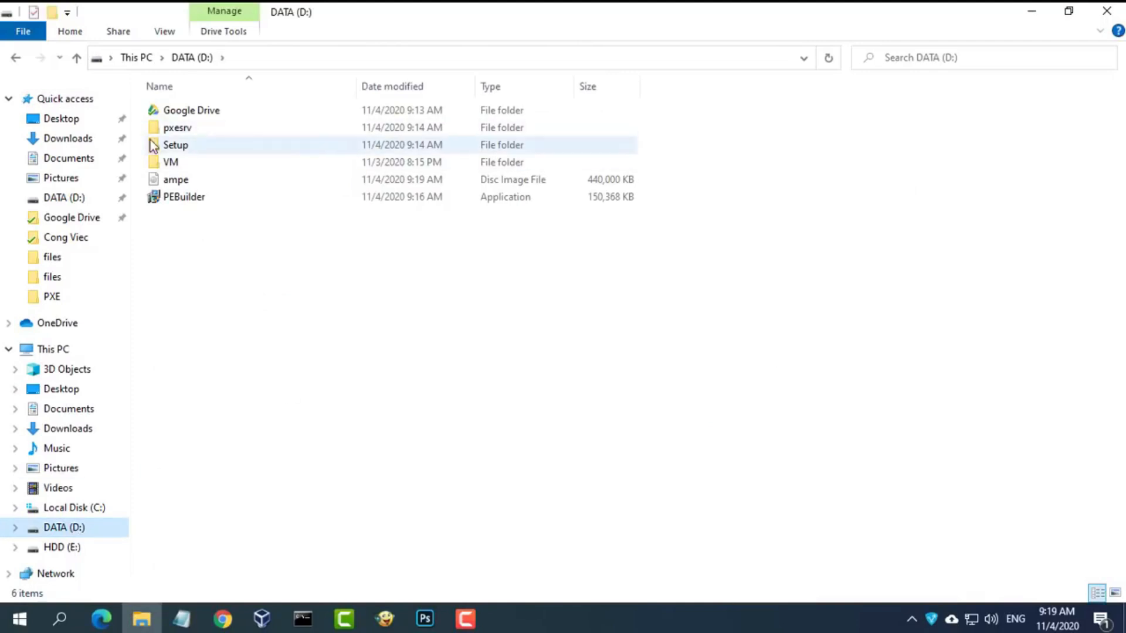
{"action": "left_click", "coordinate": [182, 183]}
{"action": "right_click", "coordinate": [187, 186]}
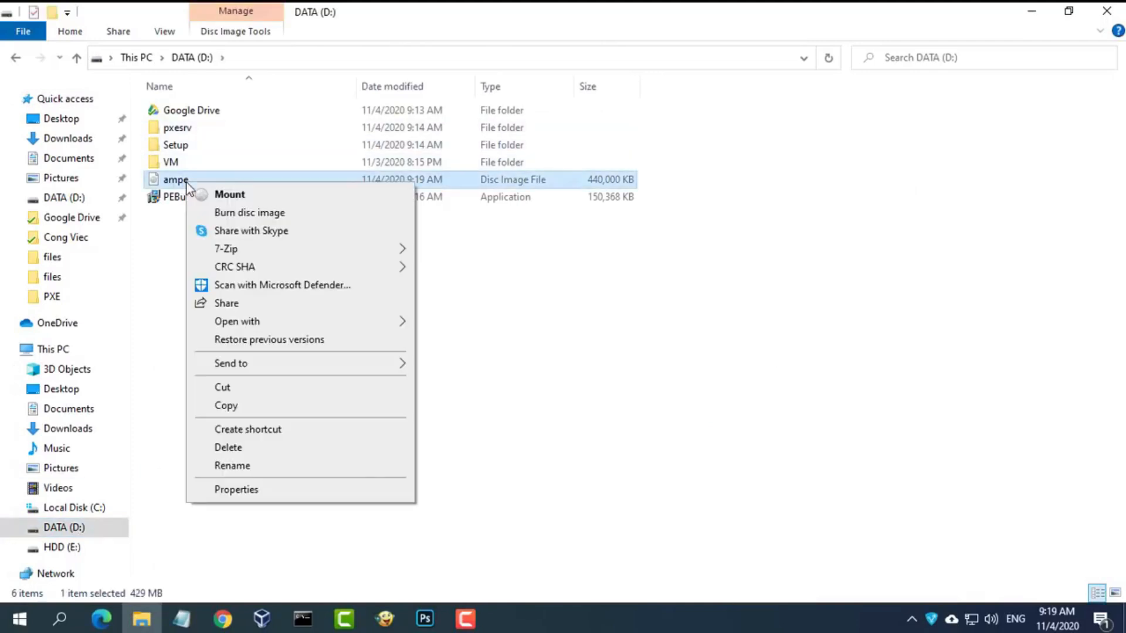
{"action": "left_click", "coordinate": [253, 199]}
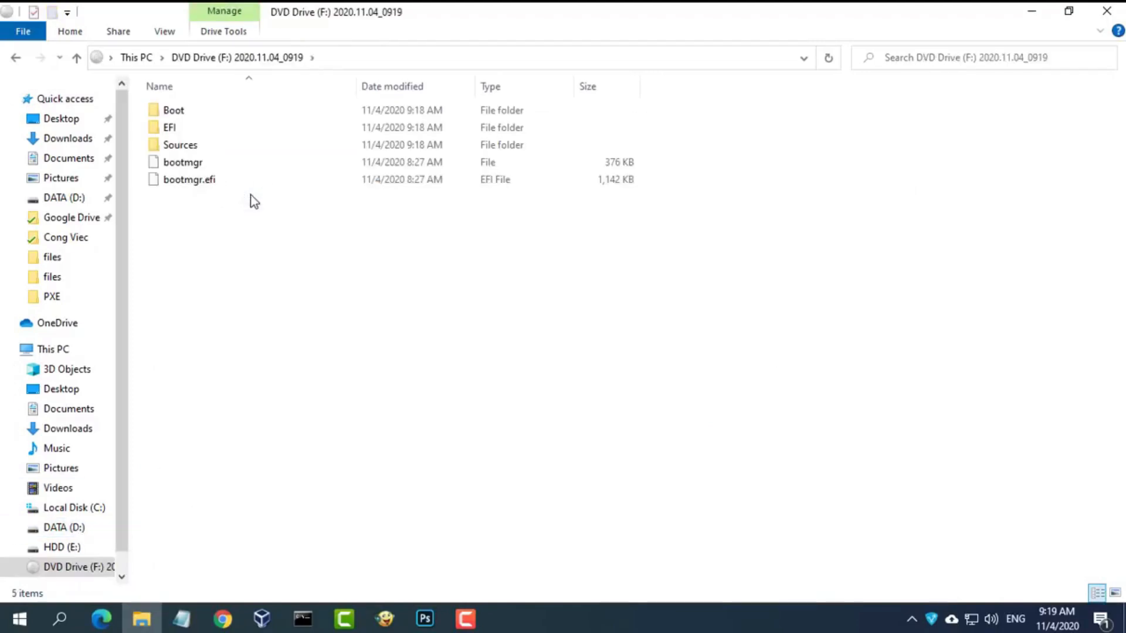
{"action": "left_click", "coordinate": [140, 58]}
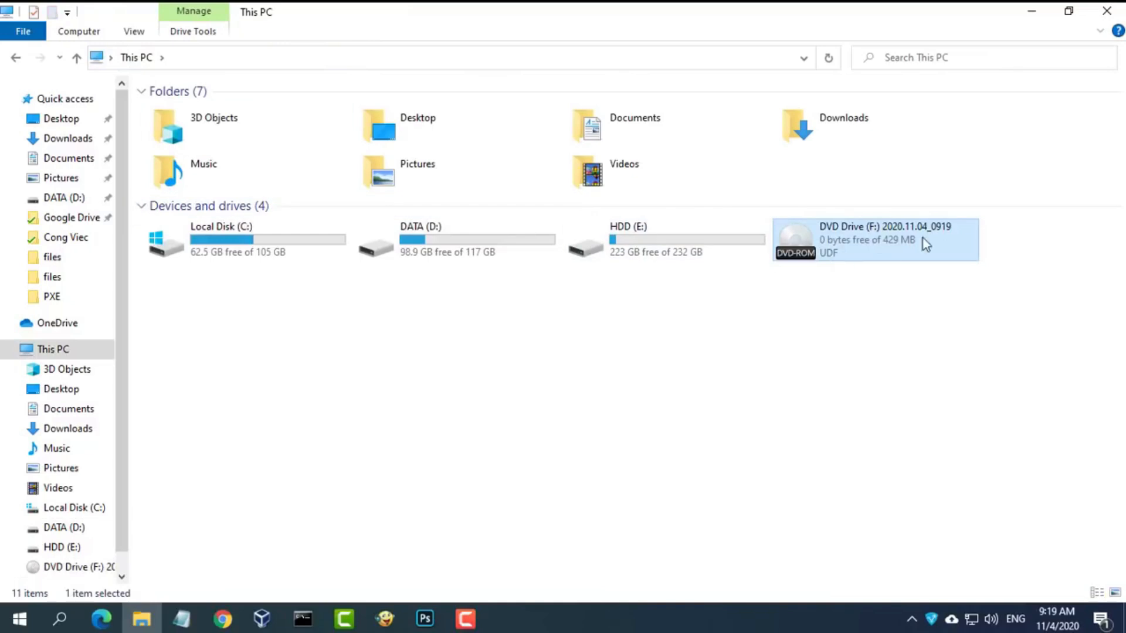
{"action": "left_click", "coordinate": [83, 567]}
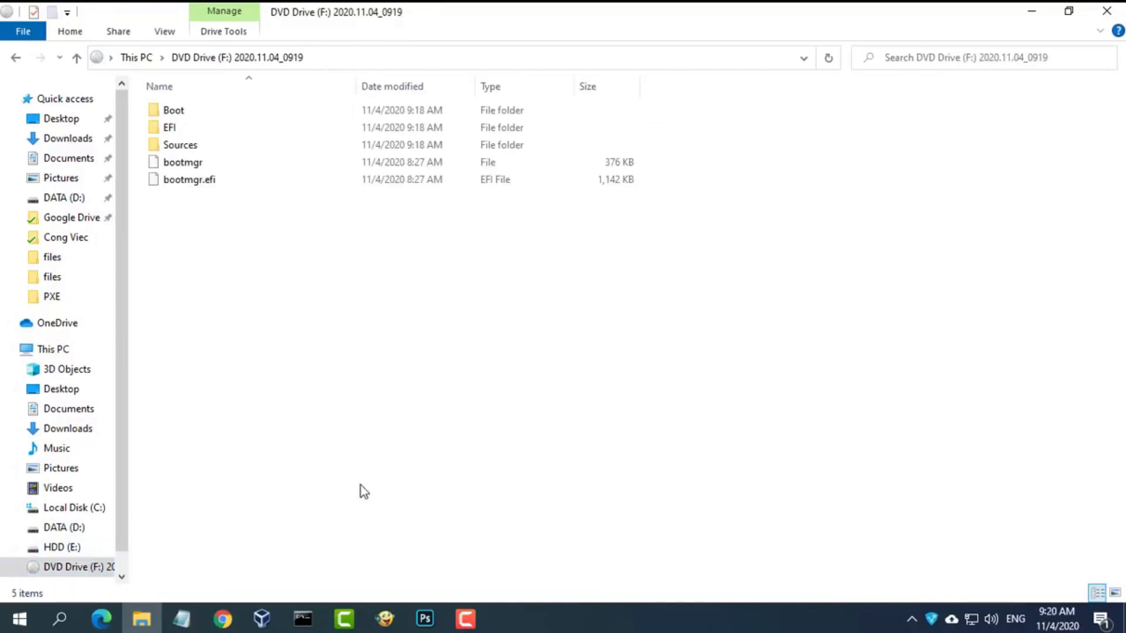
{"action": "key", "text": "super+e"}
- Tile the two Explorer windows side by side and highlight the Tiny PXE Server Setup step in the notes
{"action": "left_click", "coordinate": [1068, 10]}
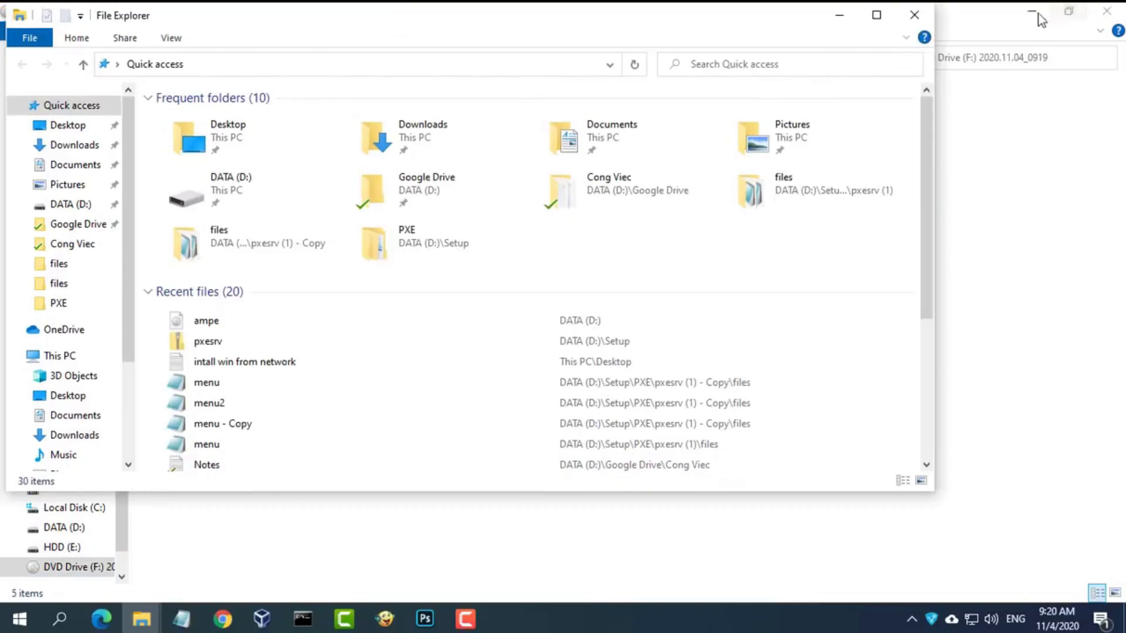
{"action": "right_click", "coordinate": [670, 624]}
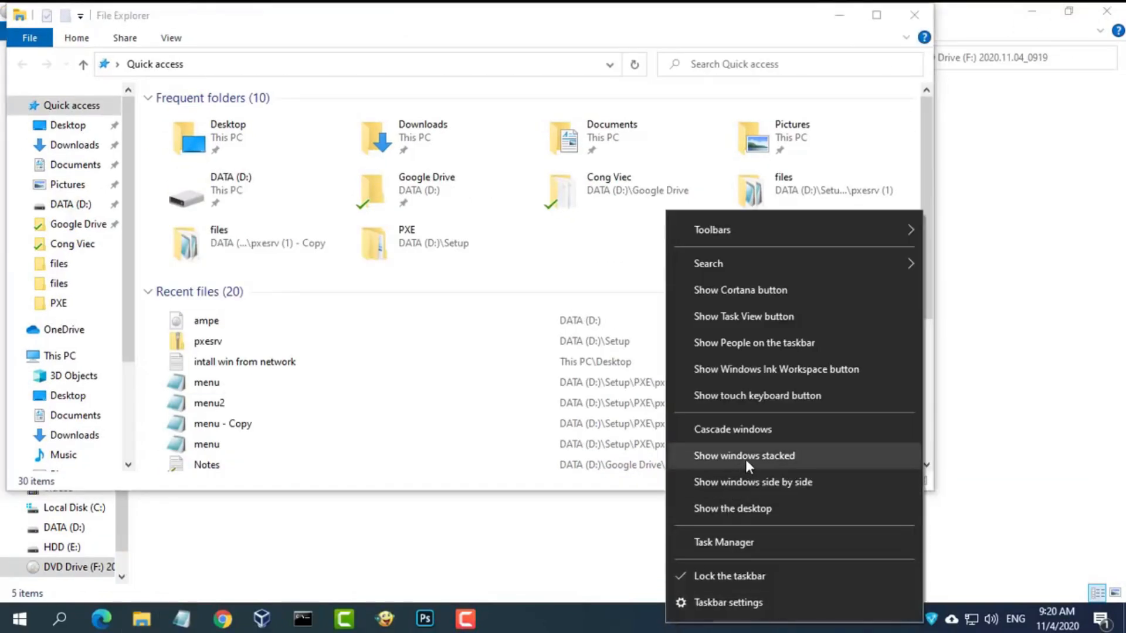
{"action": "left_click", "coordinate": [746, 482]}
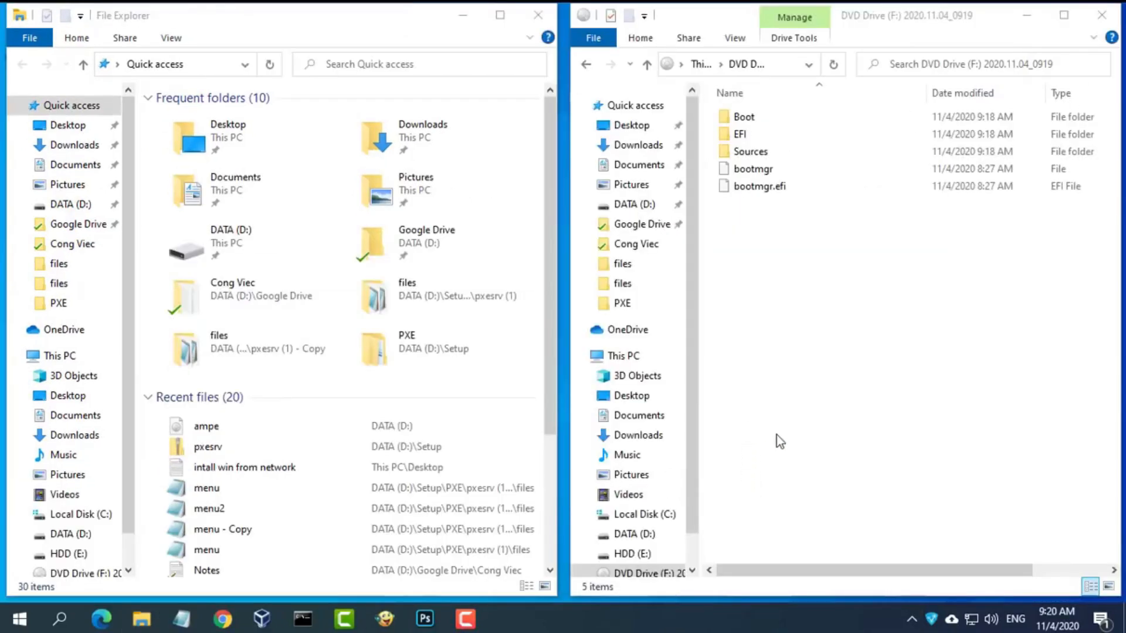
{"action": "left_click", "coordinate": [182, 619]}
{"action": "left_click_drag", "start_coordinate": [265, 329], "coordinate": [3, 335]}
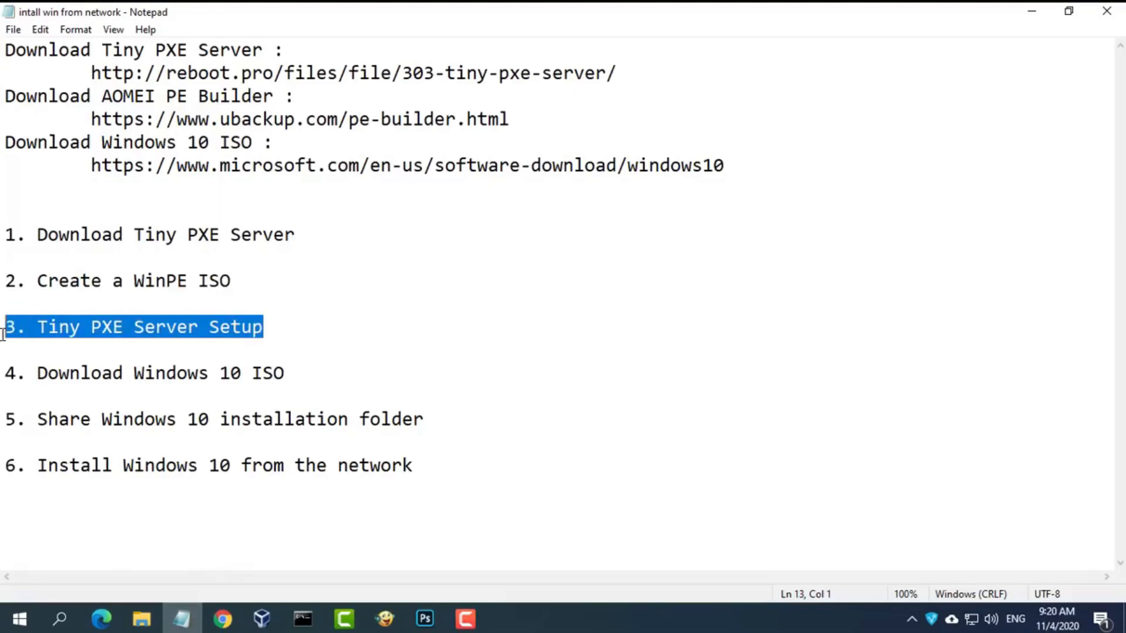
{"action": "left_click", "coordinate": [1029, 15]}
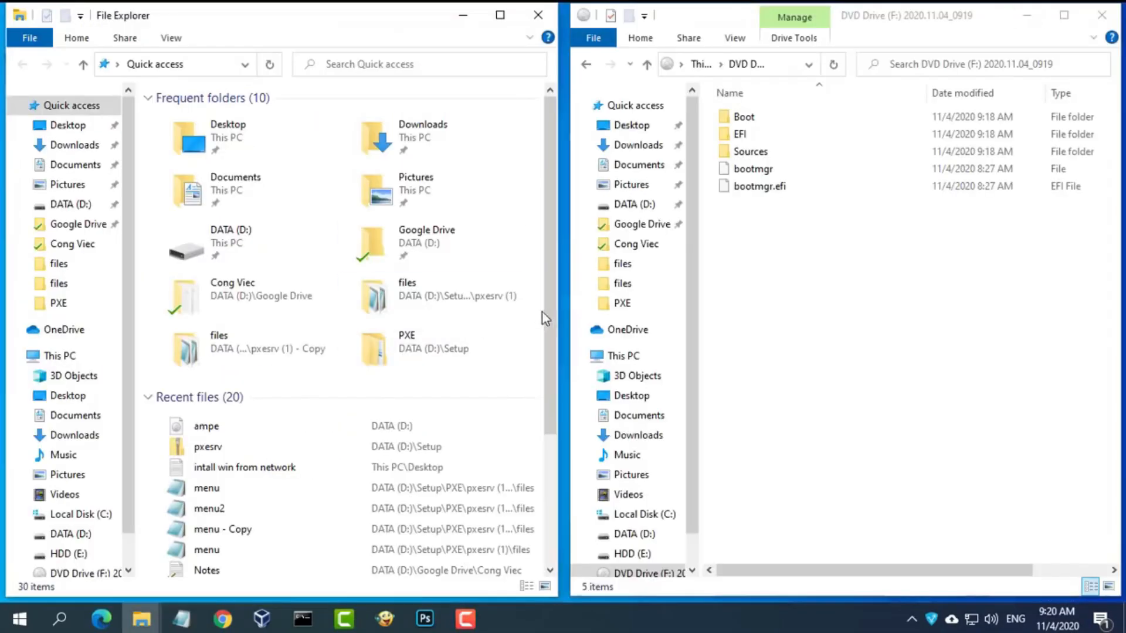
- Open D:\pxesrv\files in the left Explorer window
{"action": "left_click", "coordinate": [82, 534]}
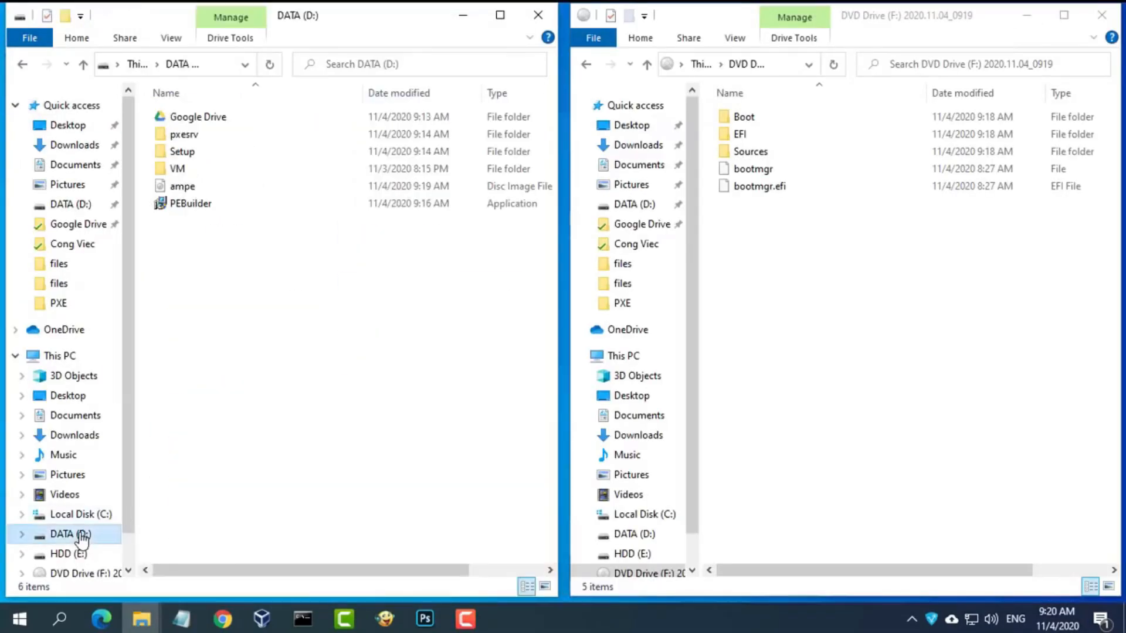
{"action": "double_click", "coordinate": [187, 134]}
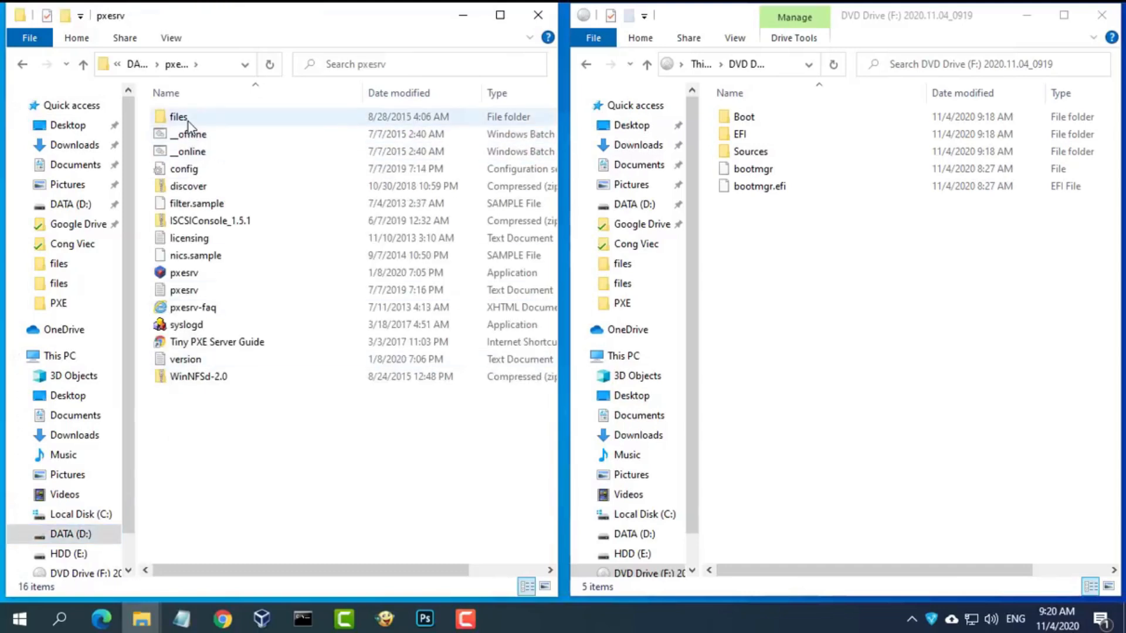
{"action": "double_click", "coordinate": [188, 122]}
{"action": "left_click_drag", "start_coordinate": [549, 221], "coordinate": [549, 234]}
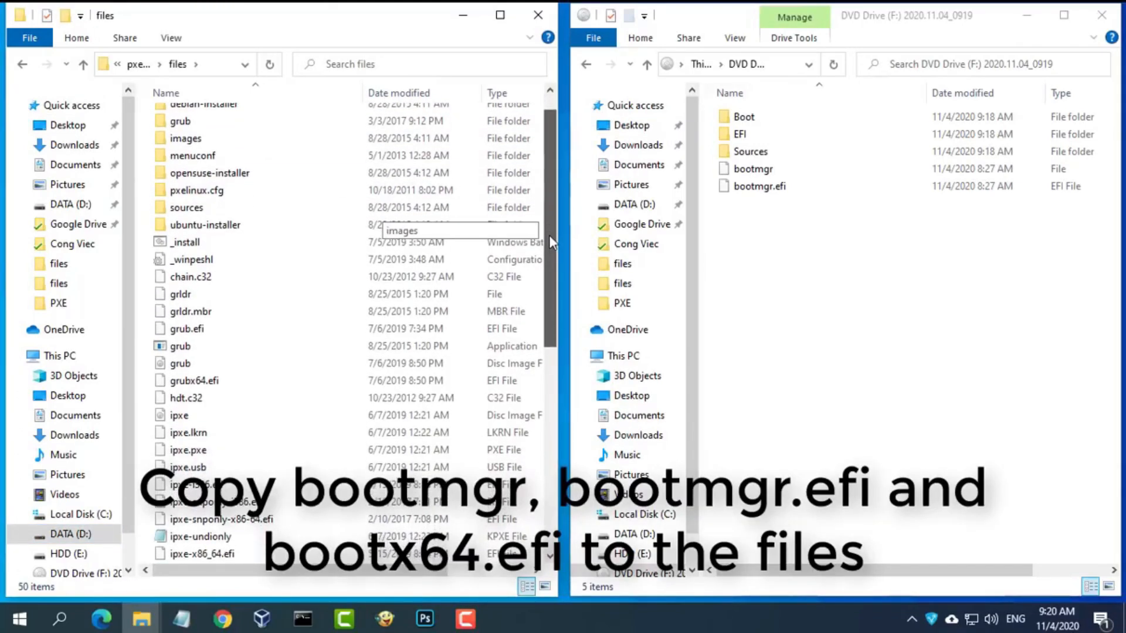
{"action": "left_click", "coordinate": [170, 39]}
- Switch to List view and copy bootmgr and bootmgr.efi from F:\ into pxesrv\files
{"action": "left_click", "coordinate": [130, 98]}
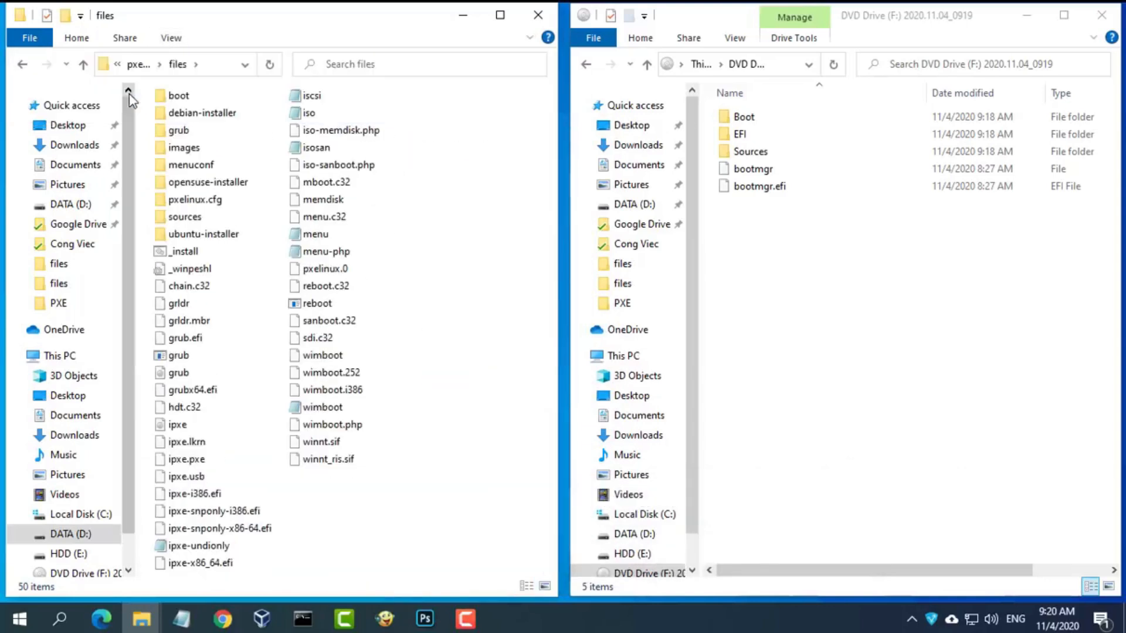
{"action": "left_click", "coordinate": [762, 169]}
{"action": "left_click_drag", "start_coordinate": [757, 227], "coordinate": [786, 167]}
{"action": "right_click", "coordinate": [784, 171]}
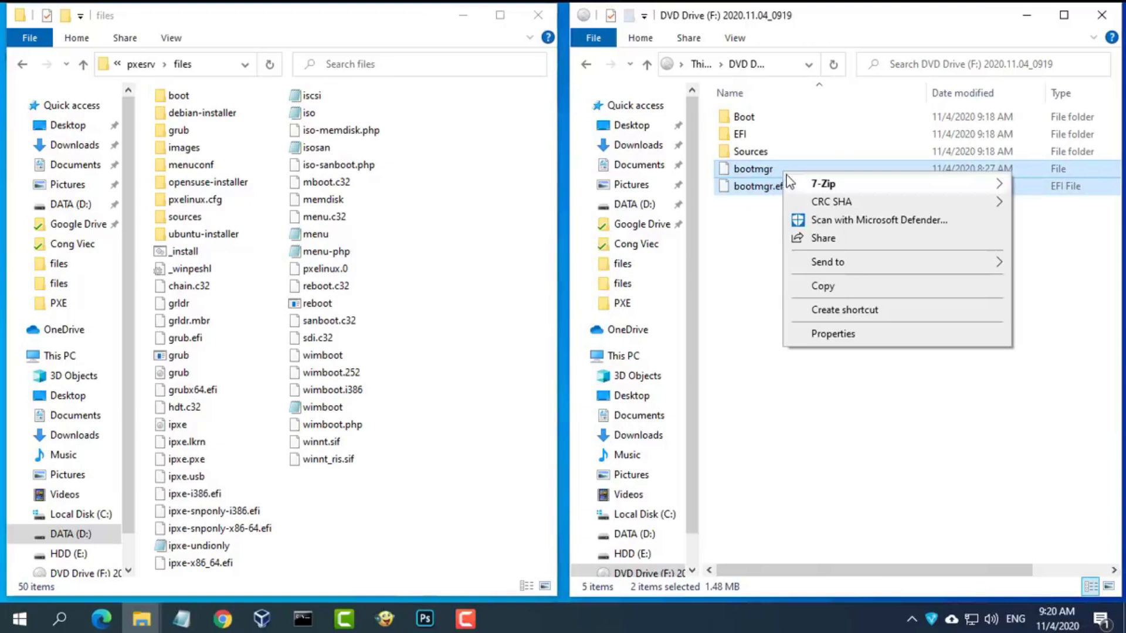
{"action": "left_click", "coordinate": [824, 286]}
{"action": "left_click", "coordinate": [438, 497]}
{"action": "right_click", "coordinate": [438, 498]}
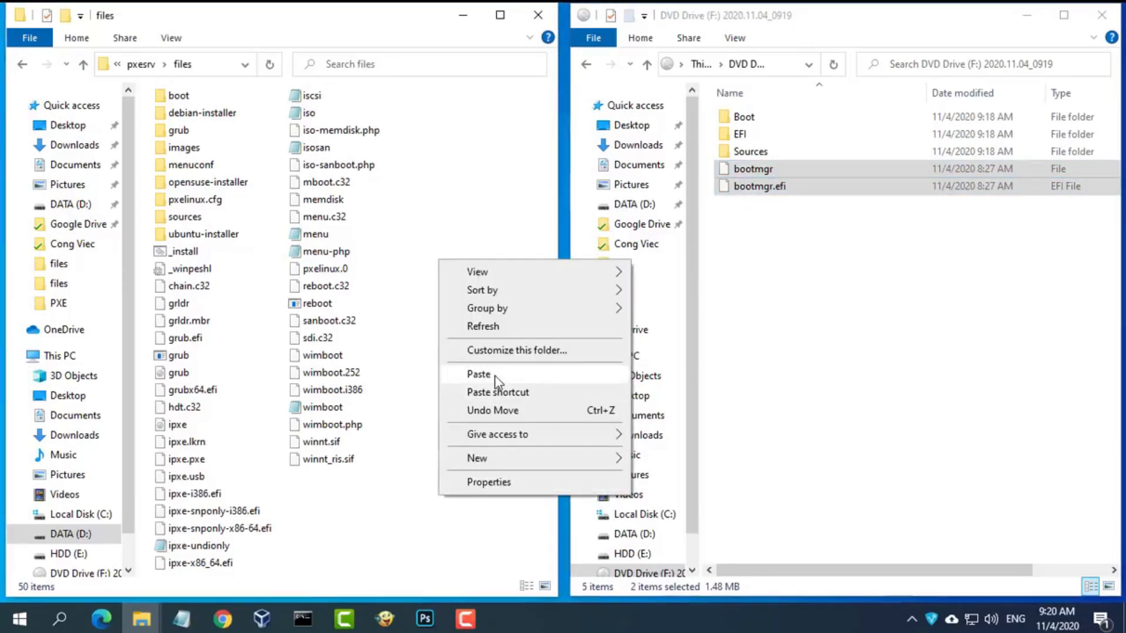
{"action": "left_click", "coordinate": [495, 380]}
{"action": "left_click", "coordinate": [245, 302], "text": "ctrl"}
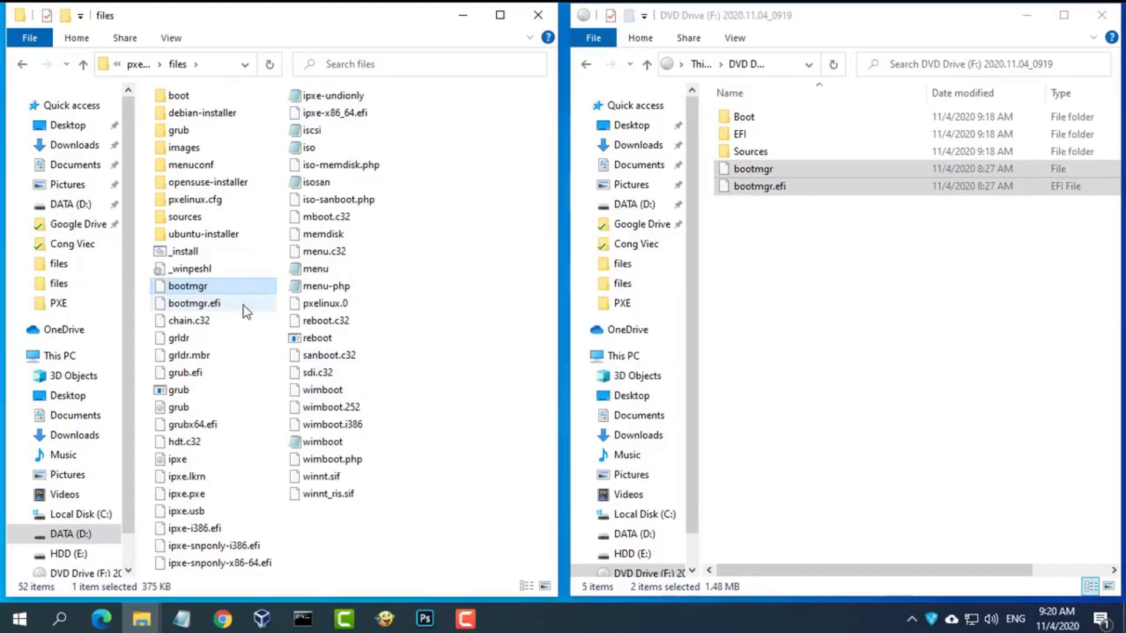
{"action": "left_click", "coordinate": [244, 305]}
- Copy Bootx64.efi from F:\EFI\Boot into pxesrv\files
{"action": "double_click", "coordinate": [752, 134]}
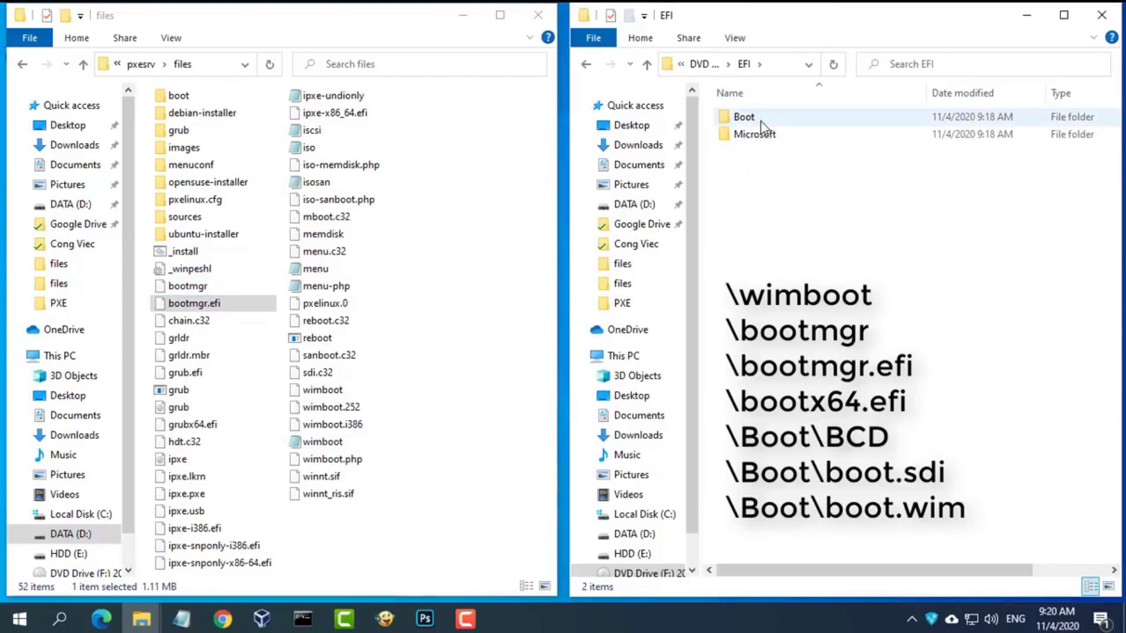
{"action": "double_click", "coordinate": [758, 121]}
{"action": "left_click", "coordinate": [770, 125]}
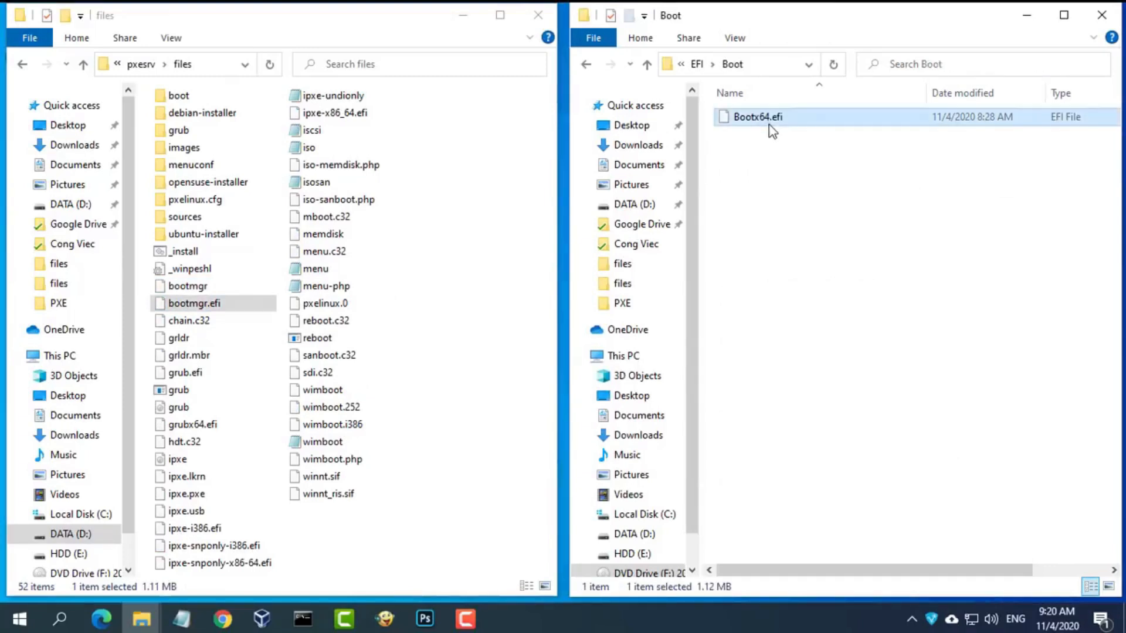
{"action": "right_click", "coordinate": [772, 130]}
{"action": "left_click", "coordinate": [839, 280]}
{"action": "right_click", "coordinate": [442, 518]}
{"action": "left_click", "coordinate": [503, 396]}
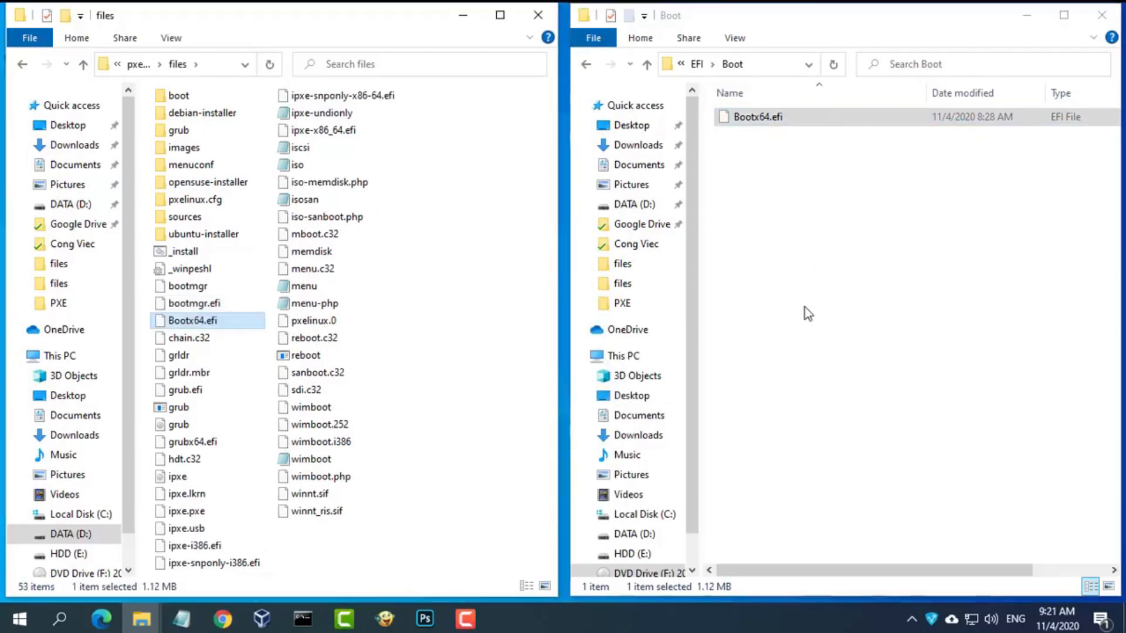
{"action": "left_click", "coordinate": [207, 305]}
{"action": "left_click", "coordinate": [205, 320]}
{"action": "left_click", "coordinate": [459, 352]}
- Copy BCD and boot.sdi from the DVD's Boot folder into files\boot
{"action": "left_click", "coordinate": [697, 65]}
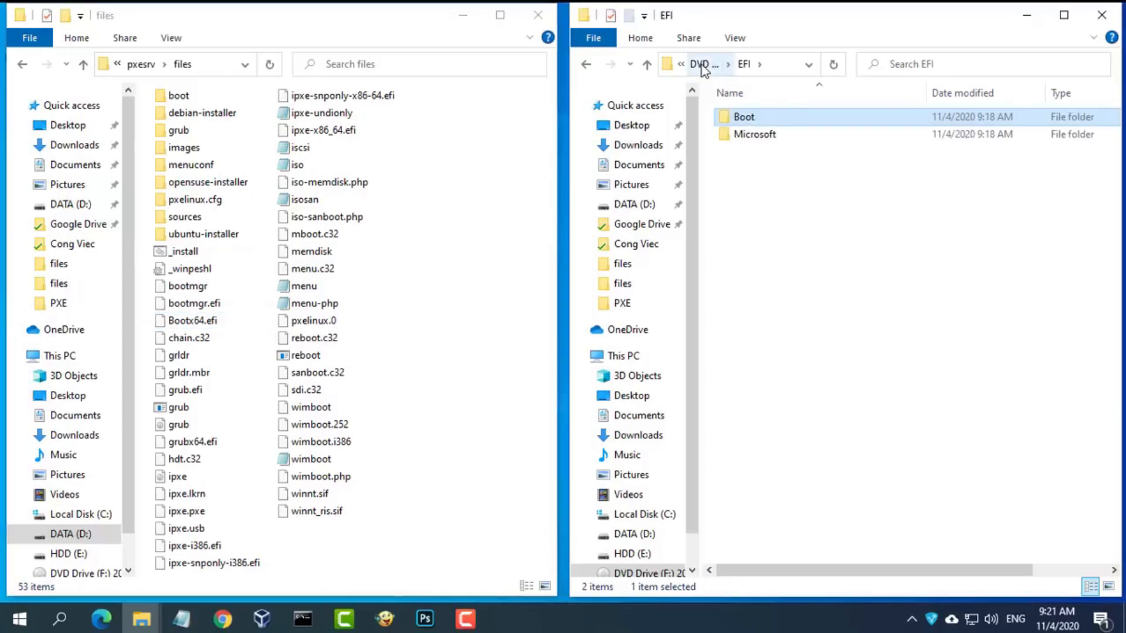
{"action": "left_click", "coordinate": [703, 65]}
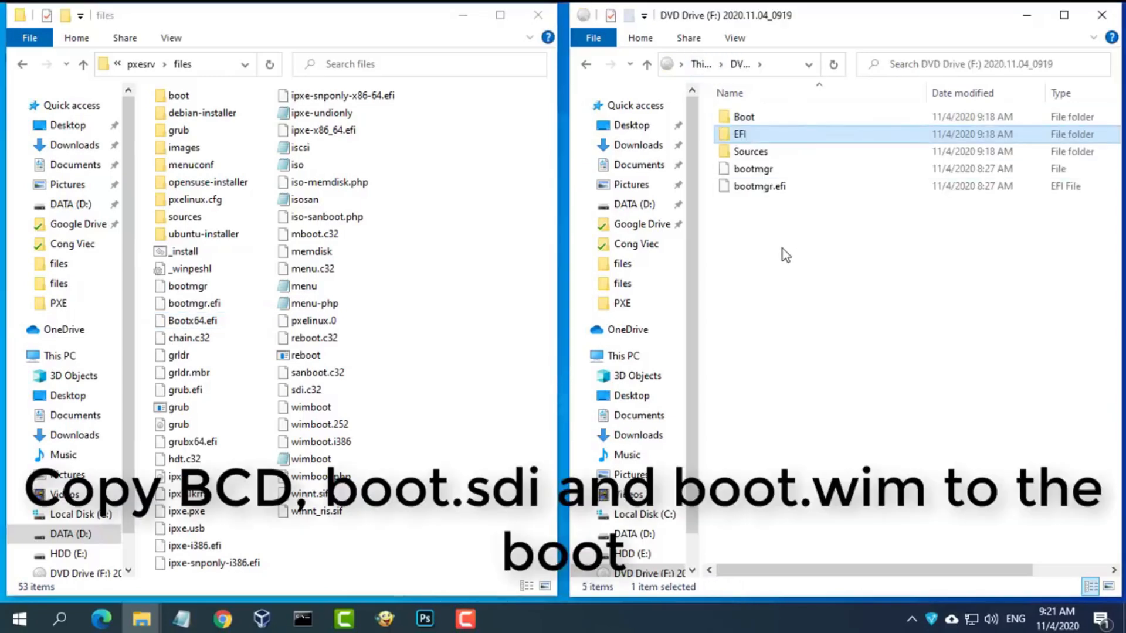
{"action": "double_click", "coordinate": [755, 117]}
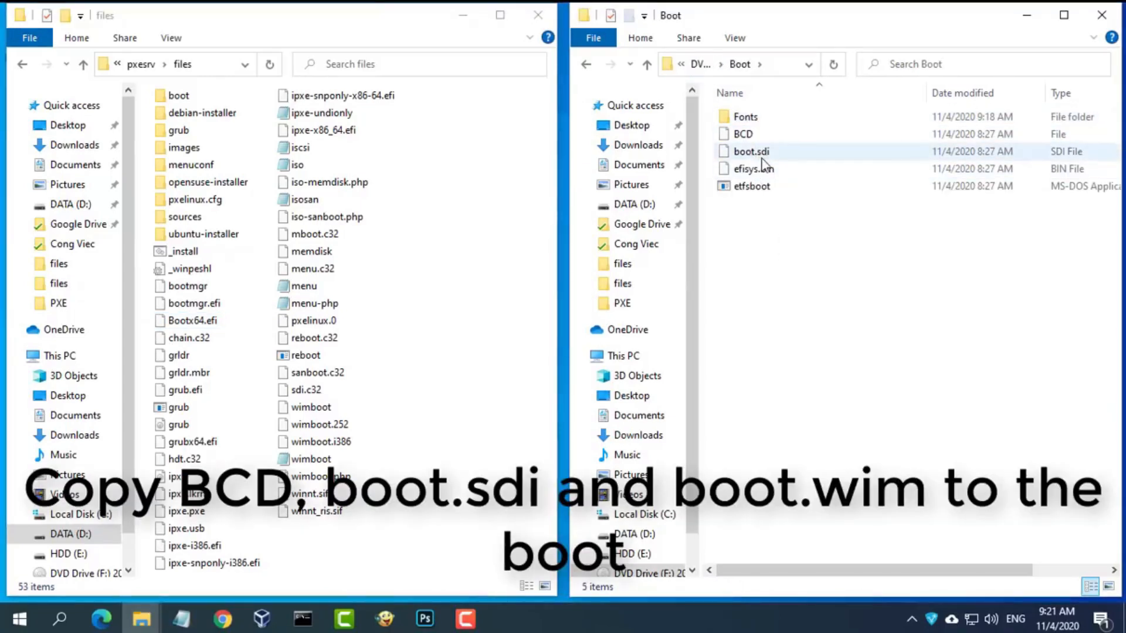
{"action": "left_click", "coordinate": [761, 154]}
{"action": "double_click", "coordinate": [181, 95]}
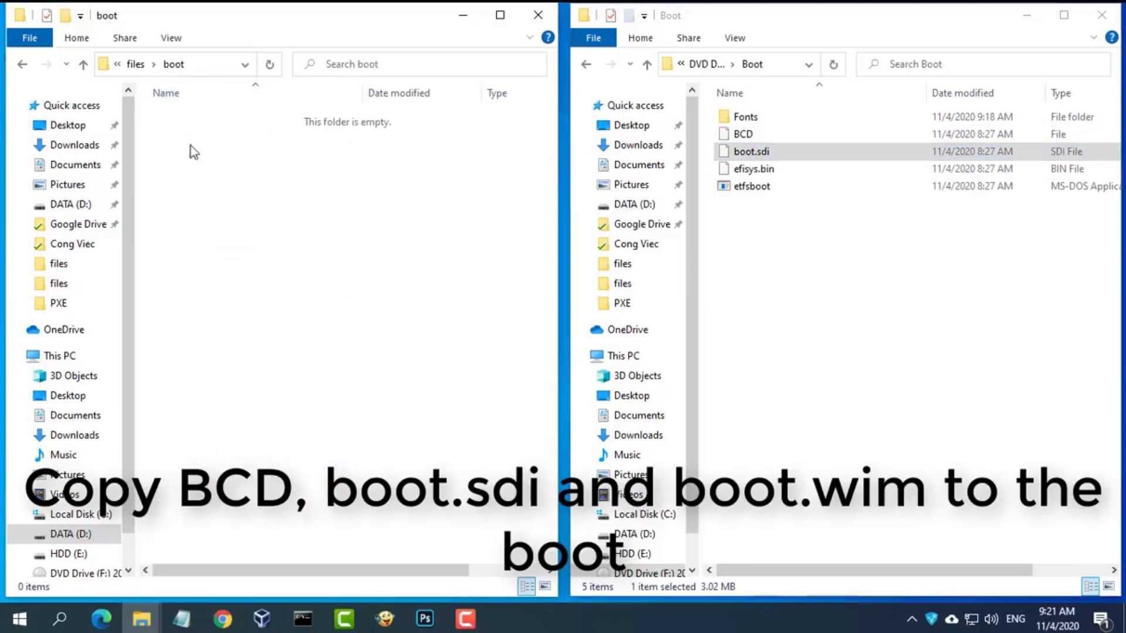
{"action": "left_click", "coordinate": [744, 135]}
{"action": "left_click", "coordinate": [779, 153], "text": "ctrl"}
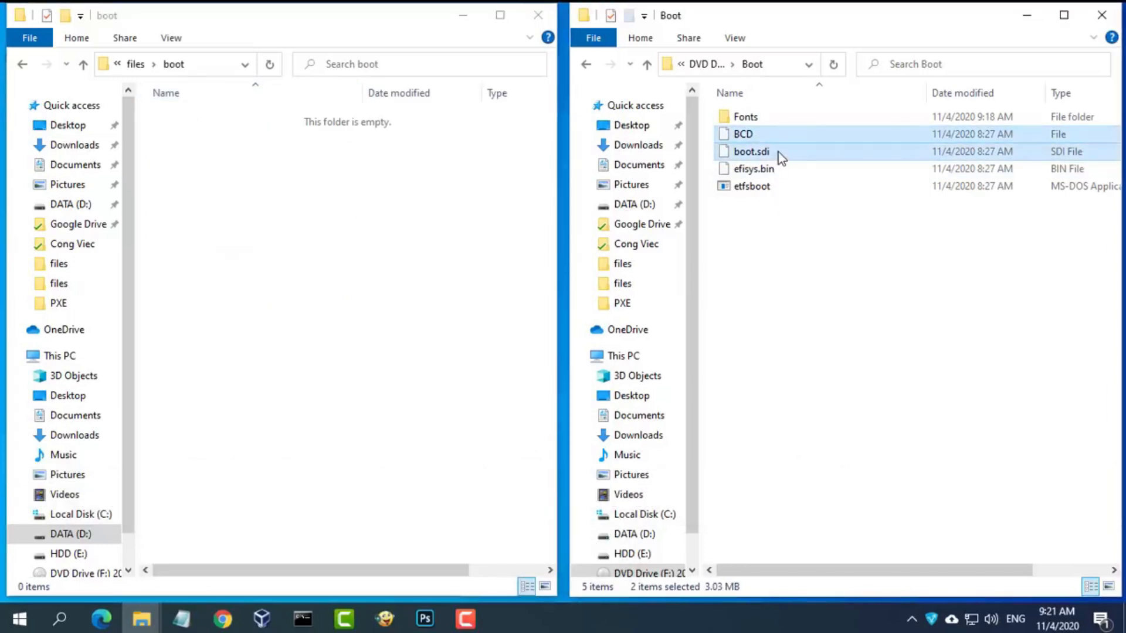
{"action": "right_click", "coordinate": [779, 152]}
{"action": "left_click", "coordinate": [810, 264]}
{"action": "right_click", "coordinate": [273, 199]}
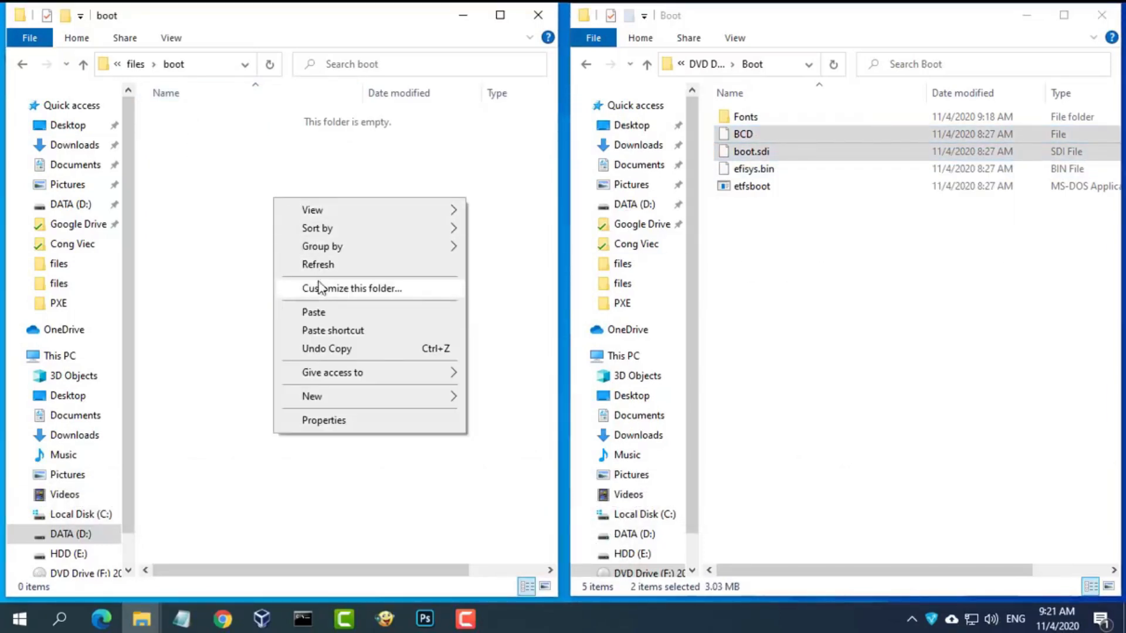
{"action": "left_click", "coordinate": [321, 311]}
{"action": "left_click", "coordinate": [271, 217]}
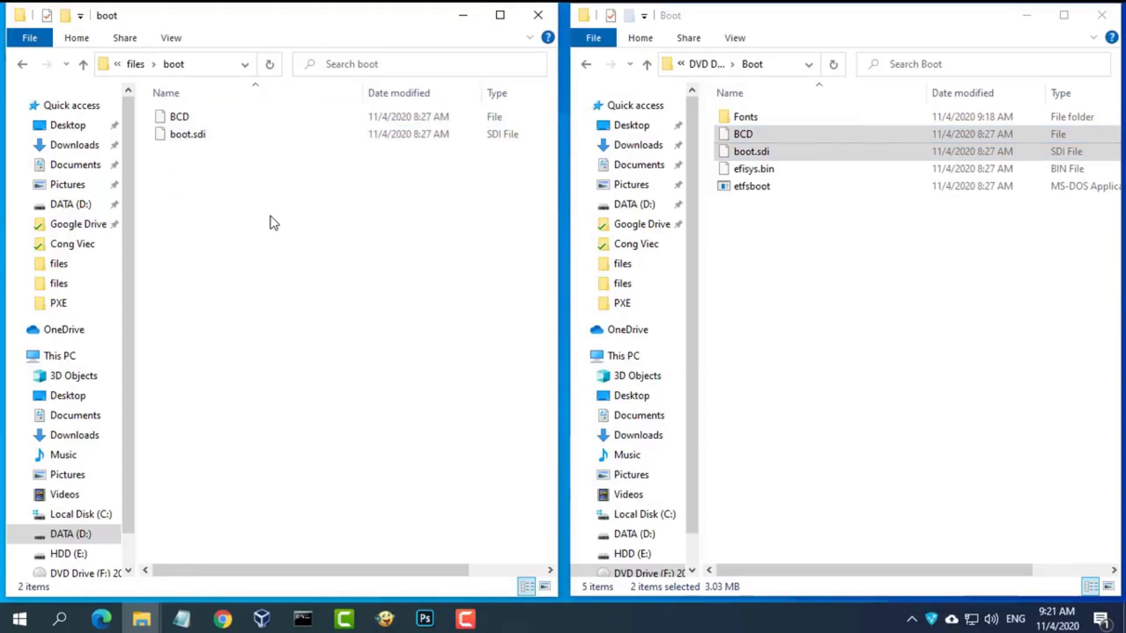
- Copy boot.wim from the DVD's Sources folder into files\boot
{"action": "left_click", "coordinate": [710, 65]}
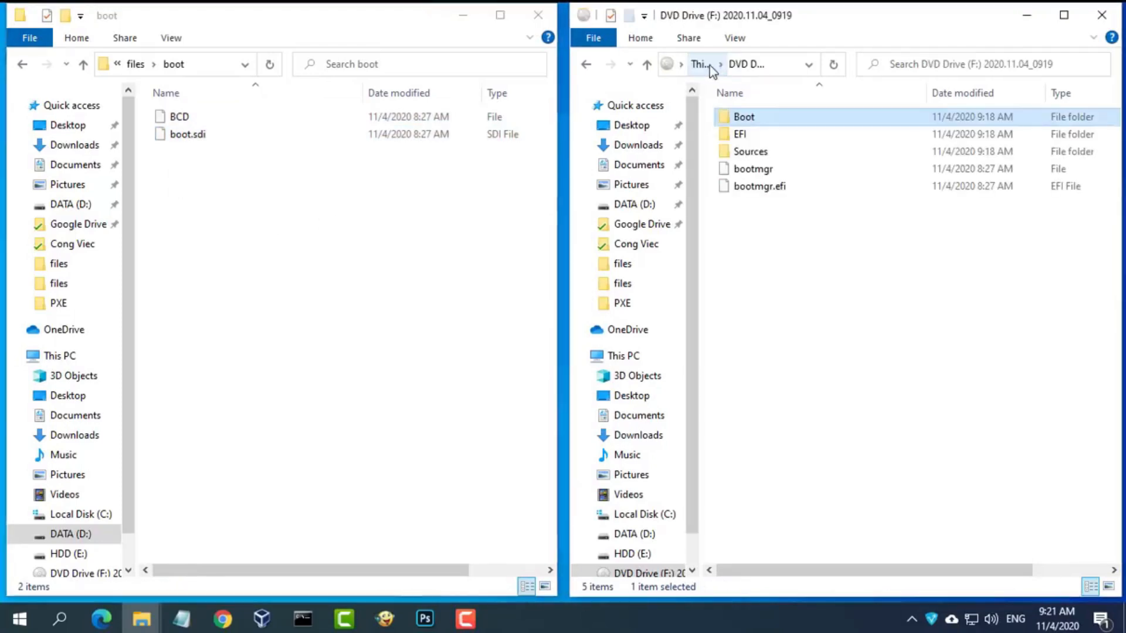
{"action": "double_click", "coordinate": [757, 154]}
{"action": "left_click", "coordinate": [758, 119]}
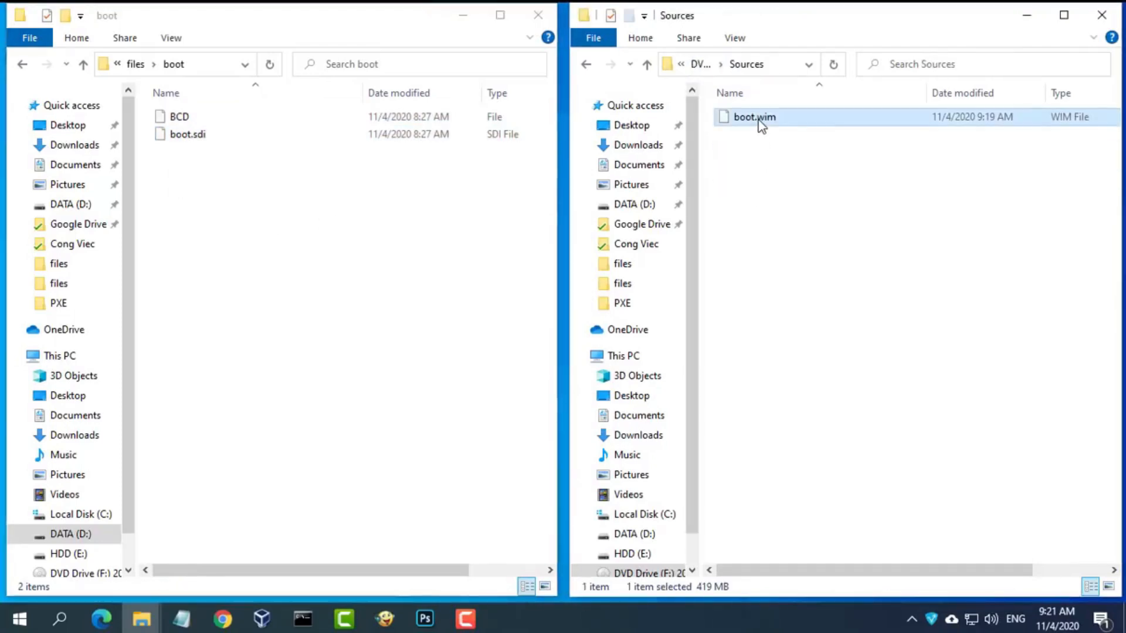
{"action": "right_click", "coordinate": [761, 125]}
{"action": "left_click", "coordinate": [788, 269]}
{"action": "right_click", "coordinate": [253, 216]}
{"action": "left_click", "coordinate": [292, 327]}
{"action": "left_click_drag", "start_coordinate": [200, 200], "coordinate": [227, 104]}
- Close the DVD window, maximize the files folder, and open the menu file in Notepad
{"action": "left_click", "coordinate": [135, 64]}
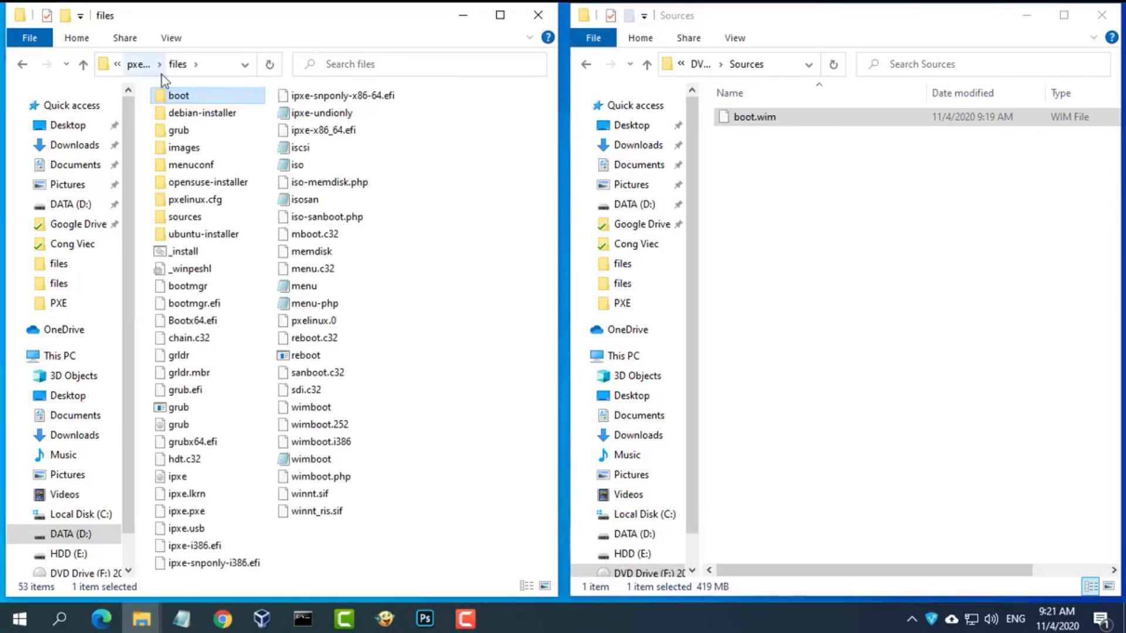
{"action": "left_click", "coordinate": [202, 304]}
{"action": "left_click", "coordinate": [207, 326]}
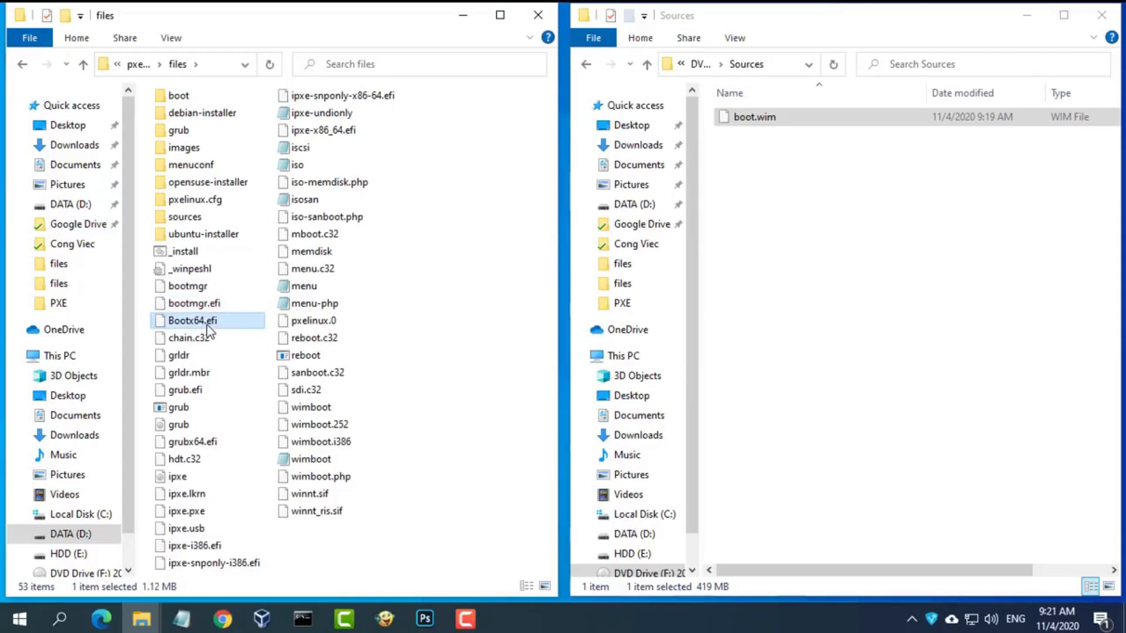
{"action": "left_click", "coordinate": [1102, 15]}
{"action": "left_click", "coordinate": [500, 15]}
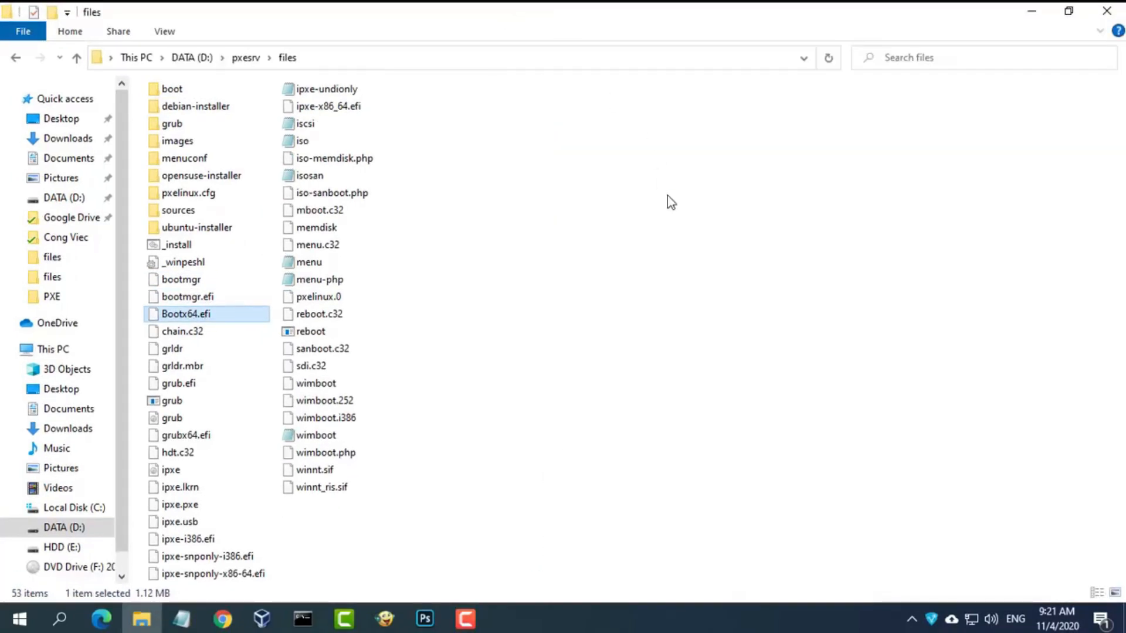
{"action": "left_click", "coordinate": [306, 265]}
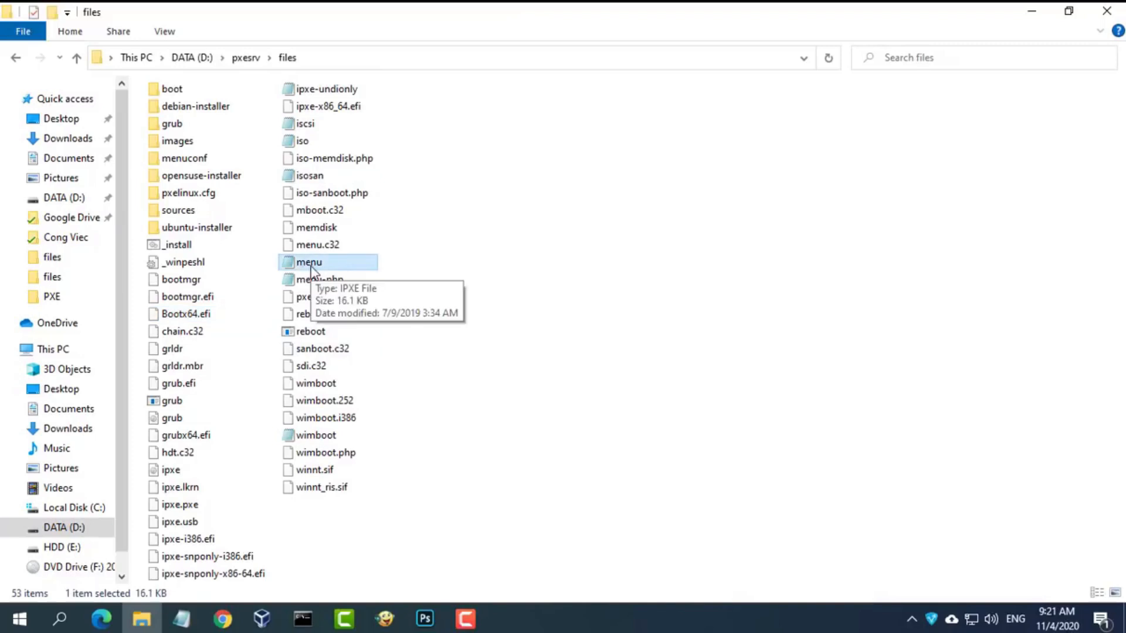
{"action": "double_click", "coordinate": [312, 267]}
{"action": "left_click", "coordinate": [1030, 11]}
- Maximize Notepad and delete the set boot-url and server lines from the menu file
{"action": "double_click", "coordinate": [821, 93]}
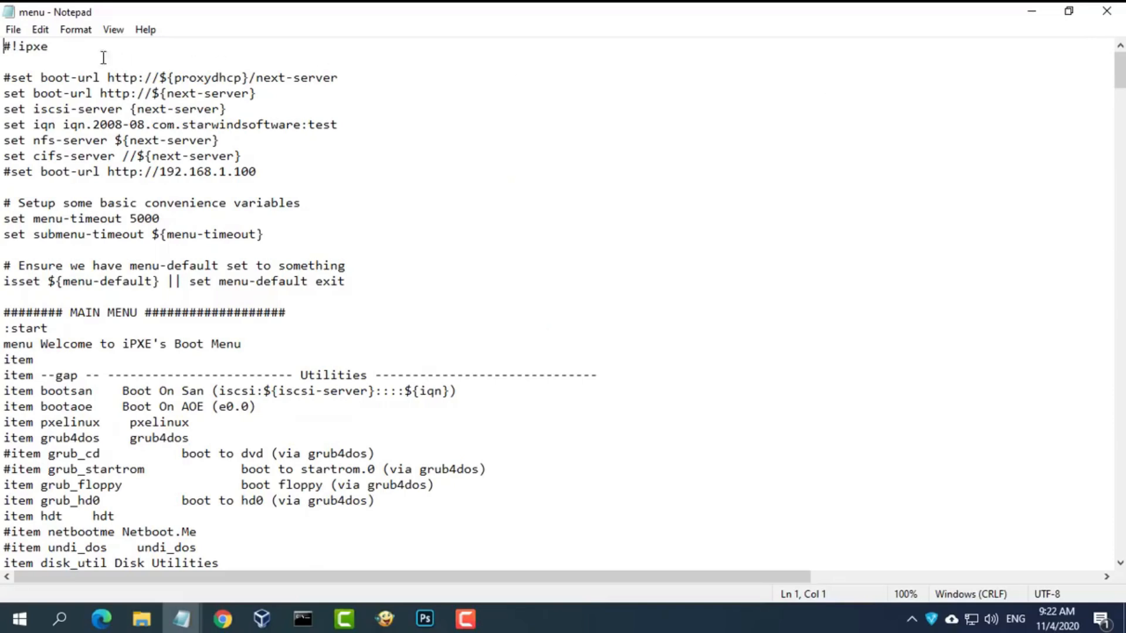
{"action": "left_click_drag", "start_coordinate": [360, 206], "coordinate": [3, 113]}
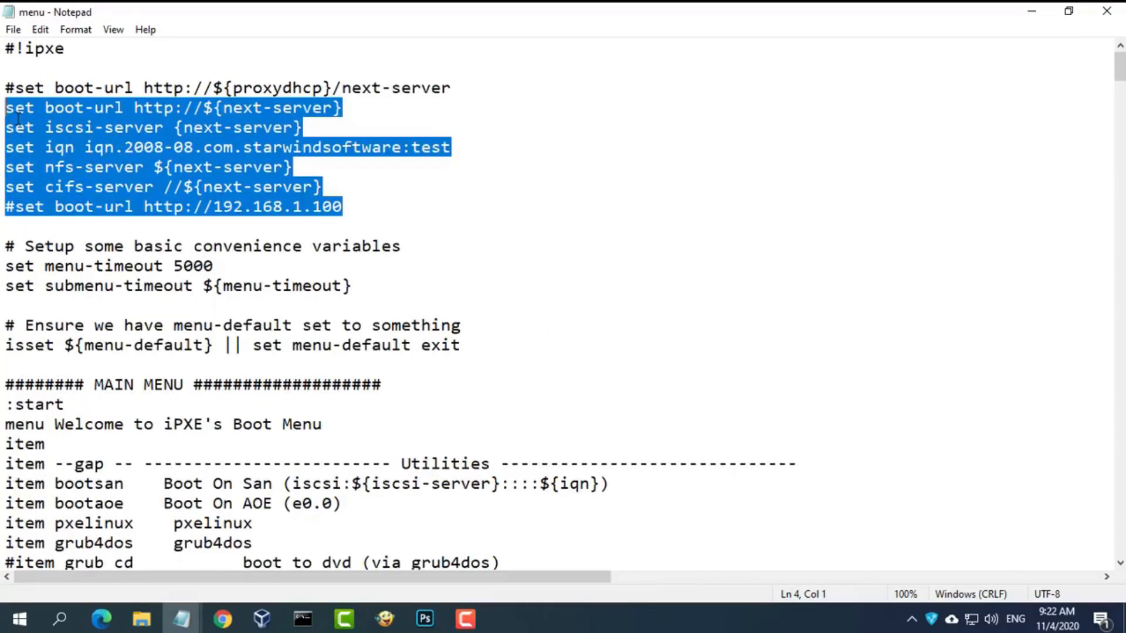
{"action": "key", "text": "Delete"}
{"action": "key", "text": "Delete"}
{"action": "left_click_drag", "start_coordinate": [332, 88], "coordinate": [473, 88]}
{"action": "key", "text": "Delete"}
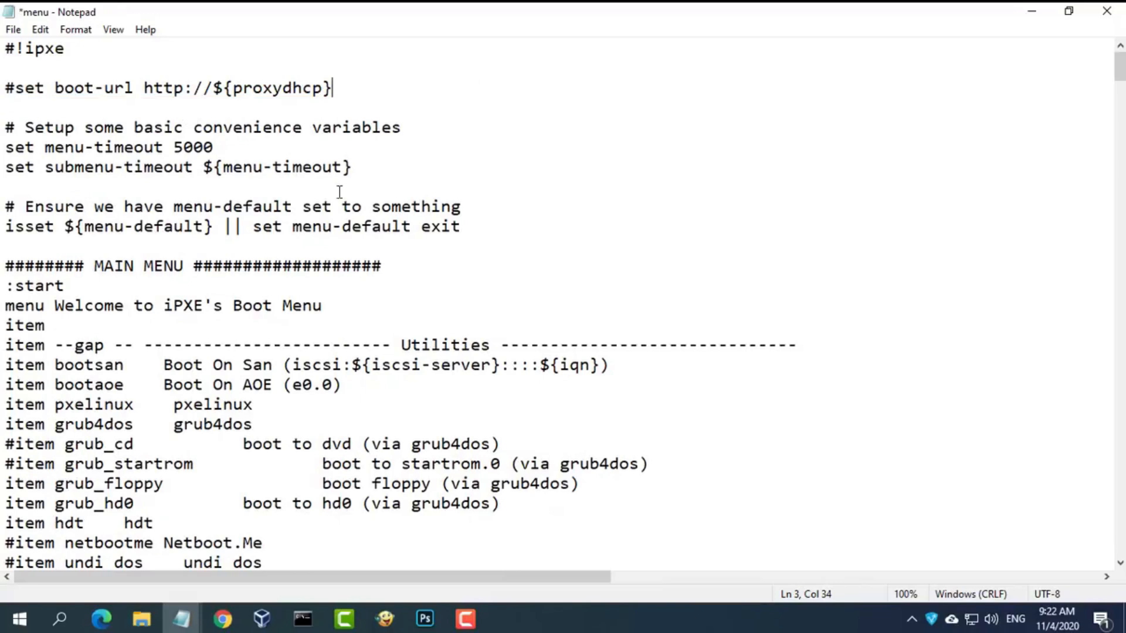
- Replace the Utilities gap line with a BootHardDisk 'Boot from Hard Disk' item and duplicate it
{"action": "left_click_drag", "start_coordinate": [621, 351], "coordinate": [805, 352]}
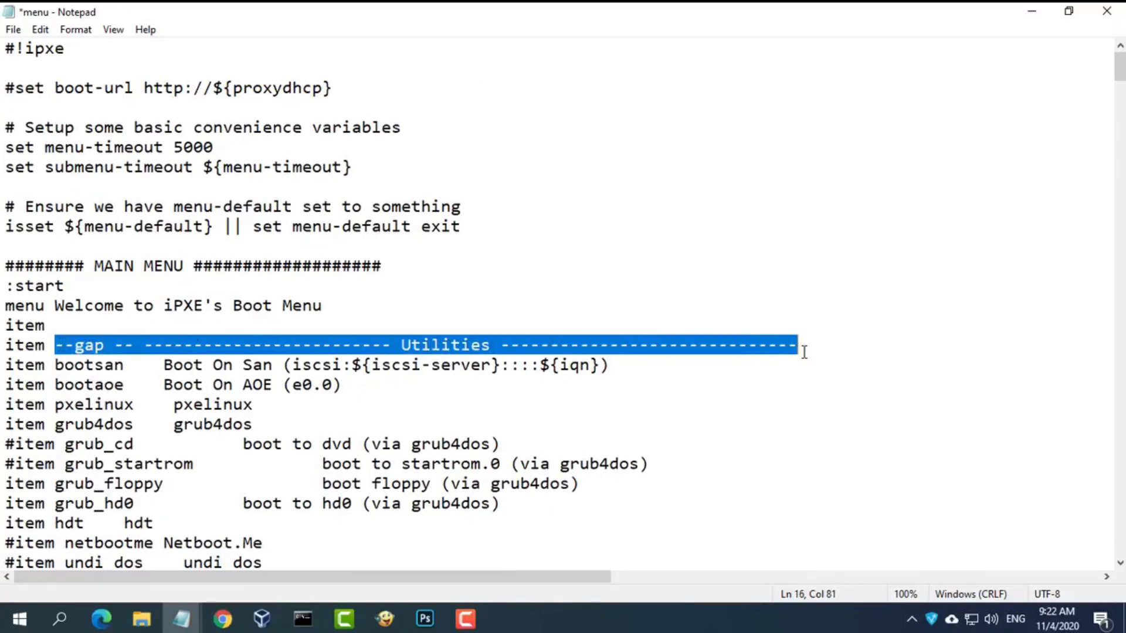
{"action": "type", "text": "Boo"}
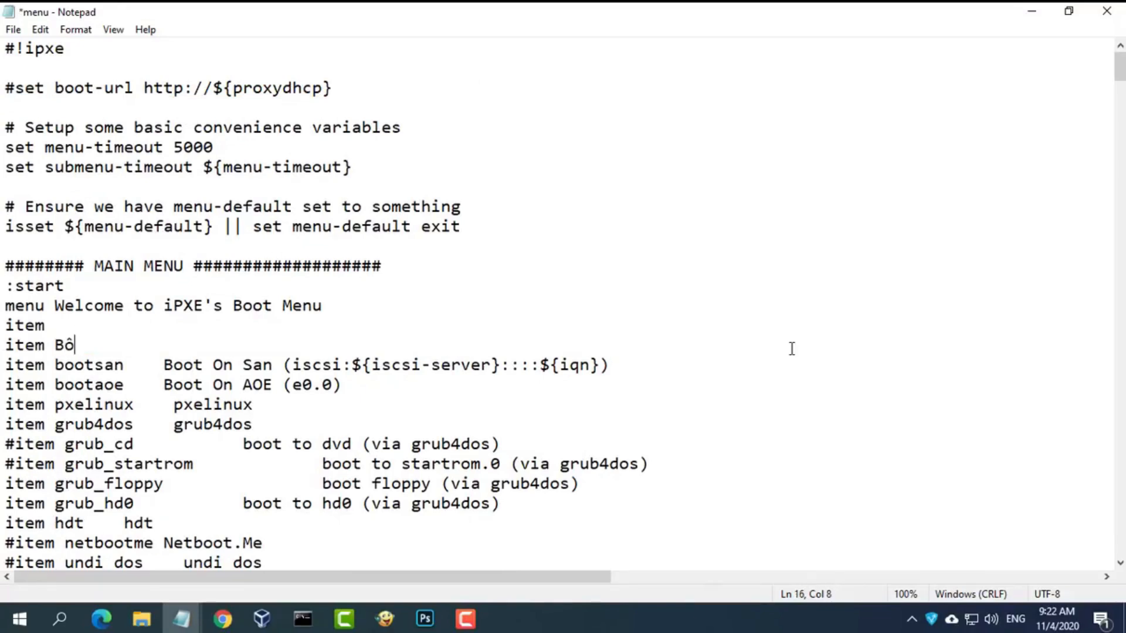
{"action": "type", "text": "tHardDisk\t"}
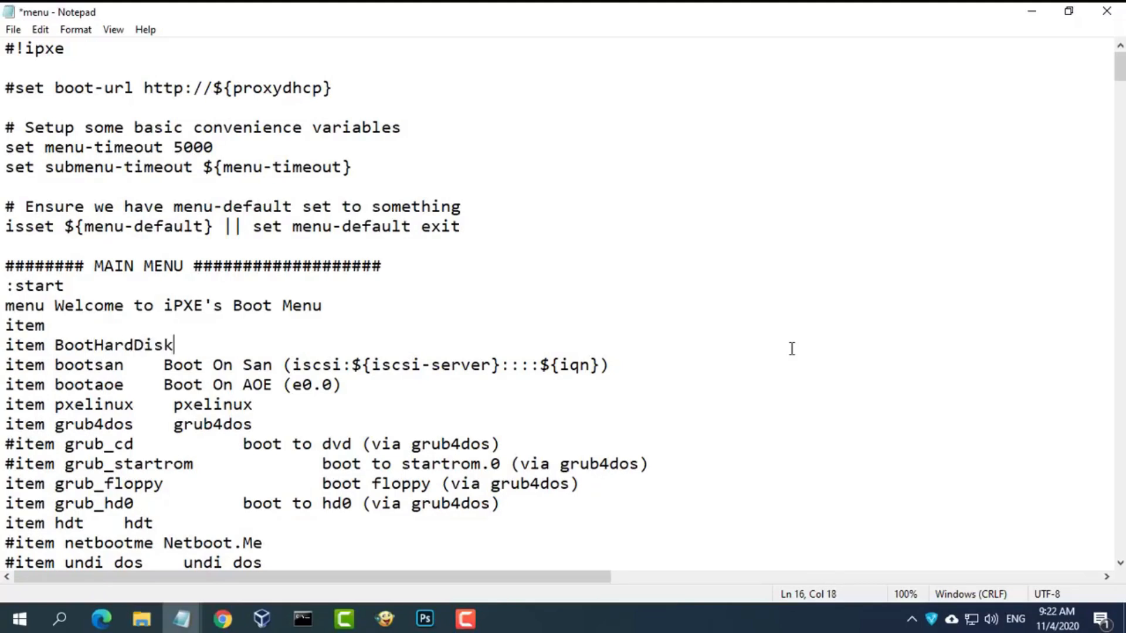
{"action": "type", "text": "Boot from"}
{"action": "type", "text": " Hard Dis"}
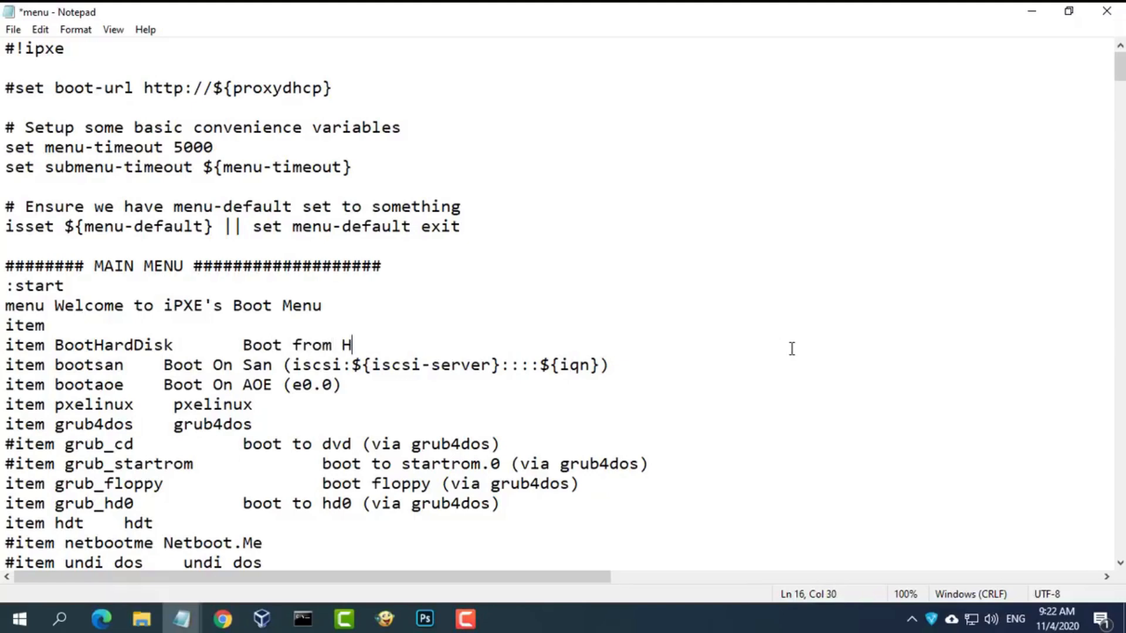
{"action": "type", "text": "k"}
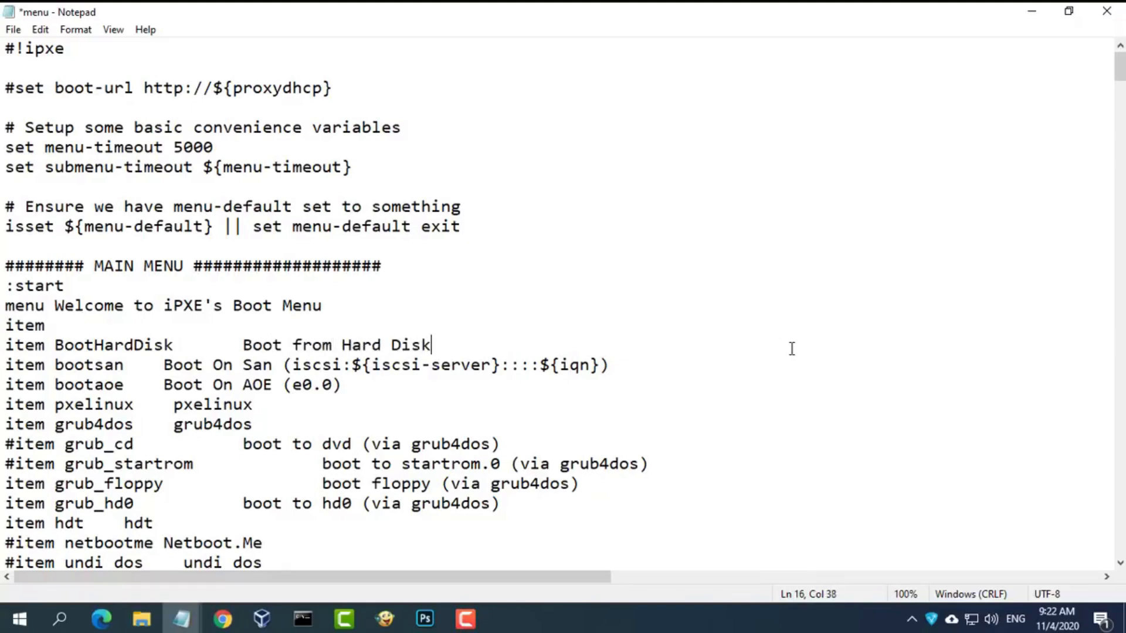
{"action": "key", "text": "Return"}
{"action": "left_click_drag", "start_coordinate": [435, 346], "coordinate": [4, 344]}
{"action": "key", "text": "ctrl+c"}
{"action": "left_click", "coordinate": [4, 359]}
{"action": "key", "text": "ctrl+v"}
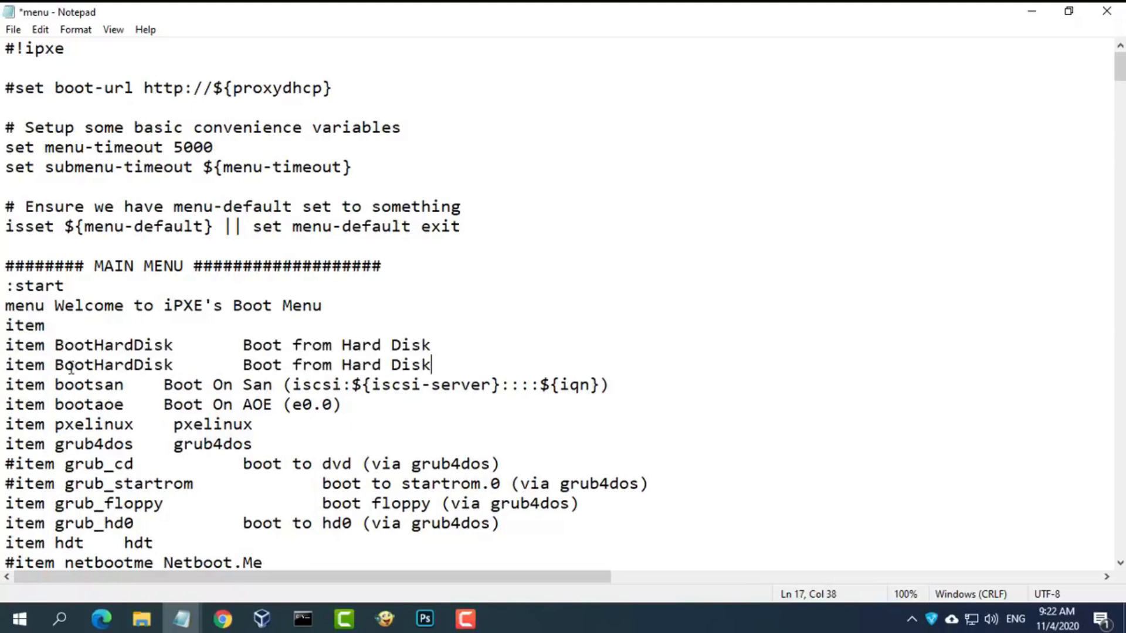
- Turn the duplicate into an 'item WinPE' entry labelled 'Windows PE'
{"action": "double_click", "coordinate": [159, 369]}
{"action": "type", "text": "Win"}
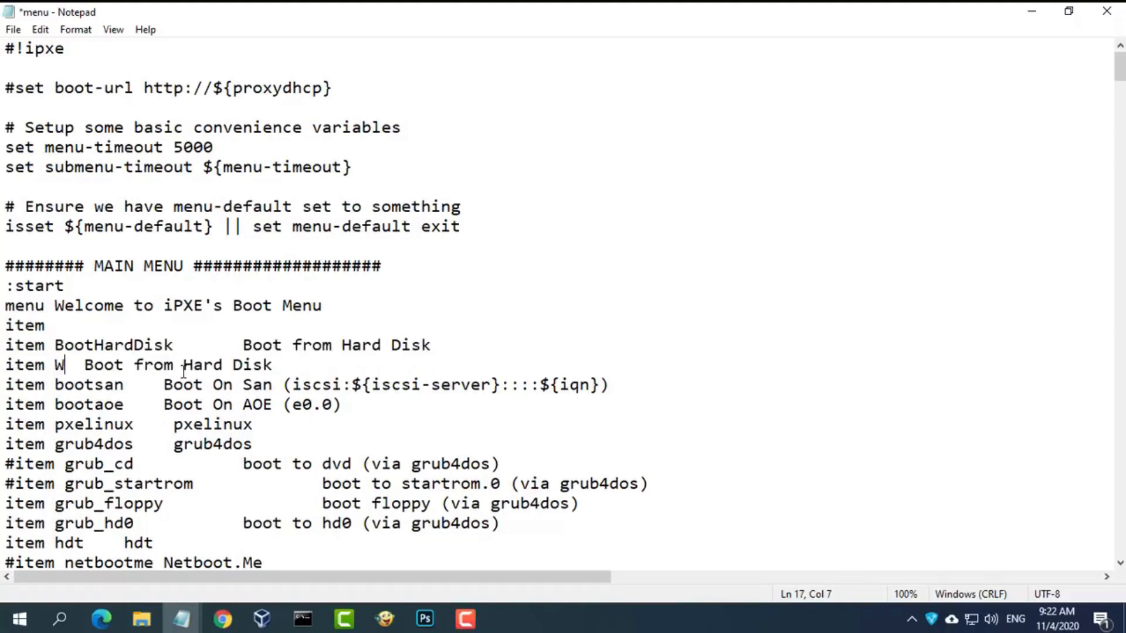
{"action": "type", "text": "PE"}
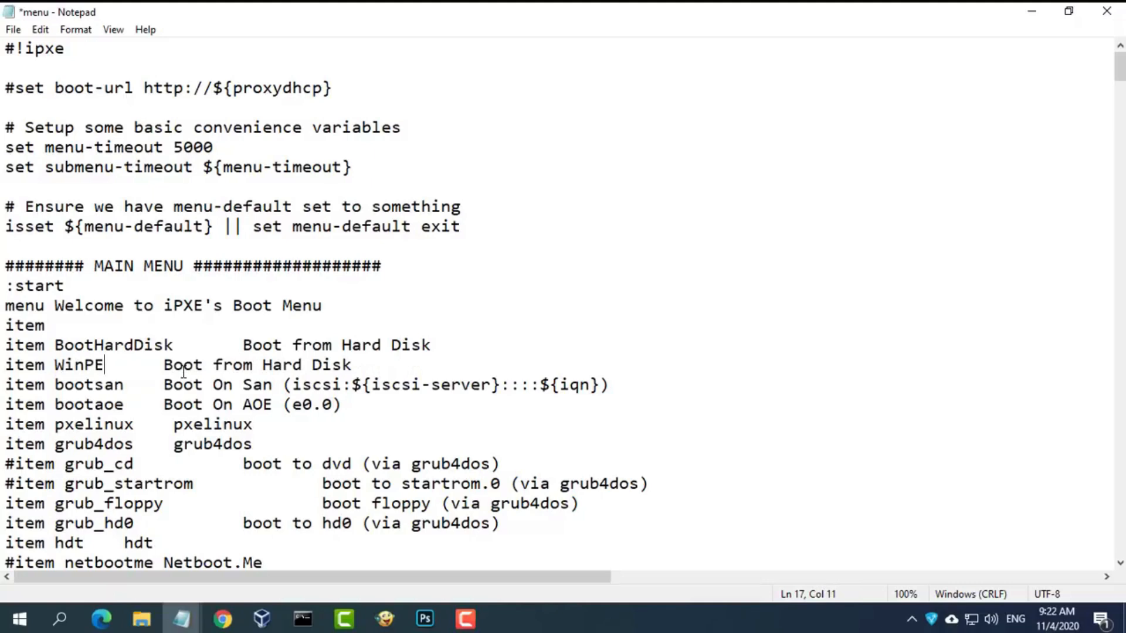
{"action": "left_click_drag", "start_coordinate": [165, 366], "coordinate": [359, 368]}
{"action": "key", "text": "Tab"}
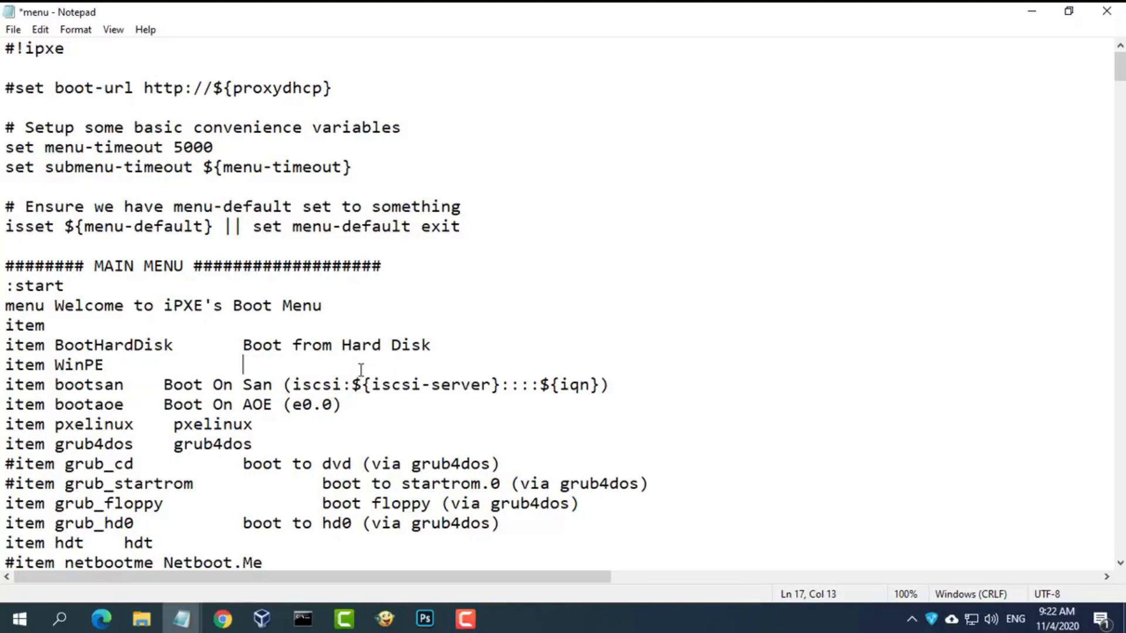
{"action": "type", "text": "Windows PE"}
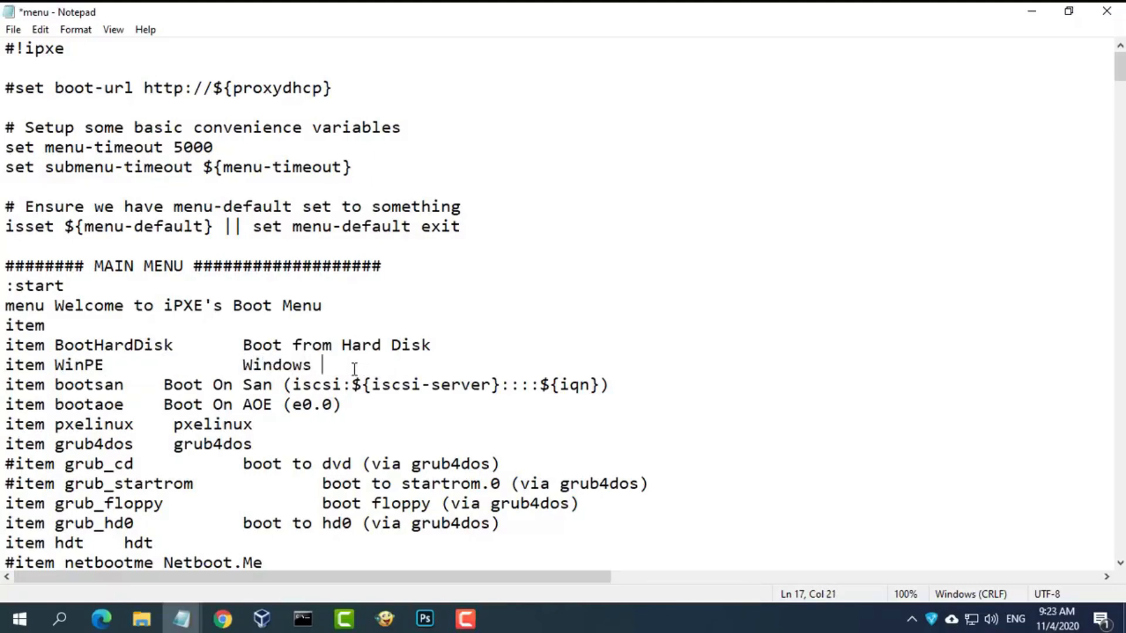
- Select the old menu items from bootsan through the item exit line
{"action": "left_click", "coordinate": [4, 385]}
{"action": "key", "text": "shift+Down"}
{"action": "key", "text": "shift+Down"}
{"action": "key", "text": "shift+Down"}
{"action": "key", "text": "shift+Down"}
{"action": "key", "text": "shift+Down"}
{"action": "key", "text": "shift+Down"}
{"action": "key", "text": "shift+Down"}
{"action": "key", "text": "shift+Down"}
{"action": "key", "text": "shift+Down"}
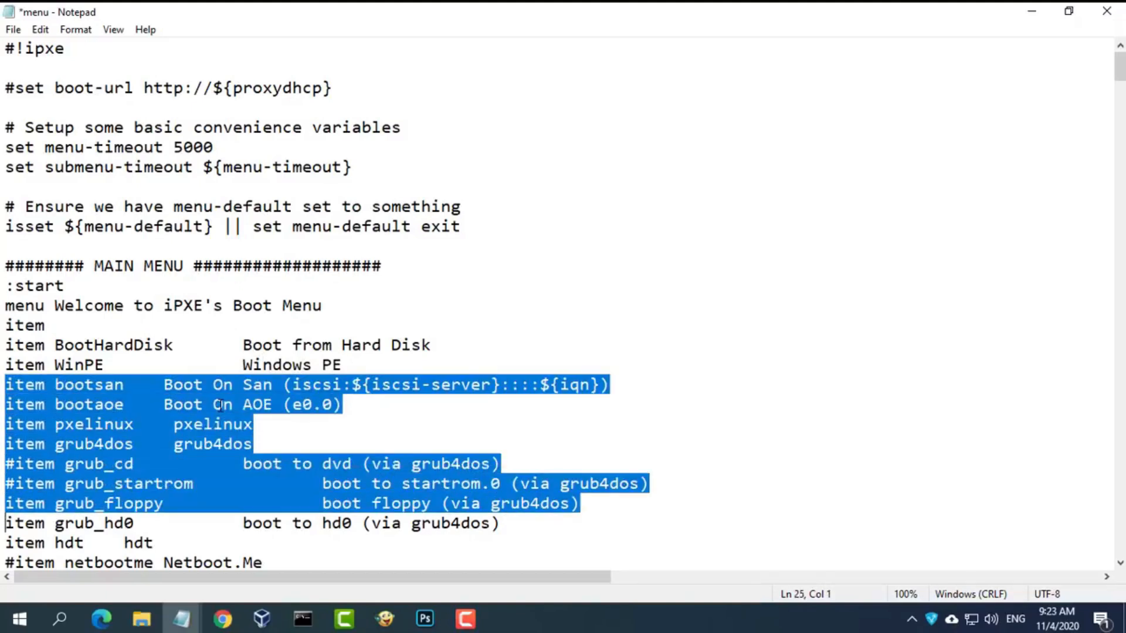
{"action": "key", "text": "shift+Down"}
{"action": "key", "text": "shift+Down"}
{"action": "key", "text": "shift+Down"}
{"action": "key", "text": "shift+Down"}
{"action": "key", "text": "shift+Down"}
{"action": "key", "text": "shift+Down"}
{"action": "key", "text": "shift+Down"}
{"action": "key", "text": "shift+Down"}
{"action": "key", "text": "shift+Down"}
{"action": "key", "text": "shift+Down"}
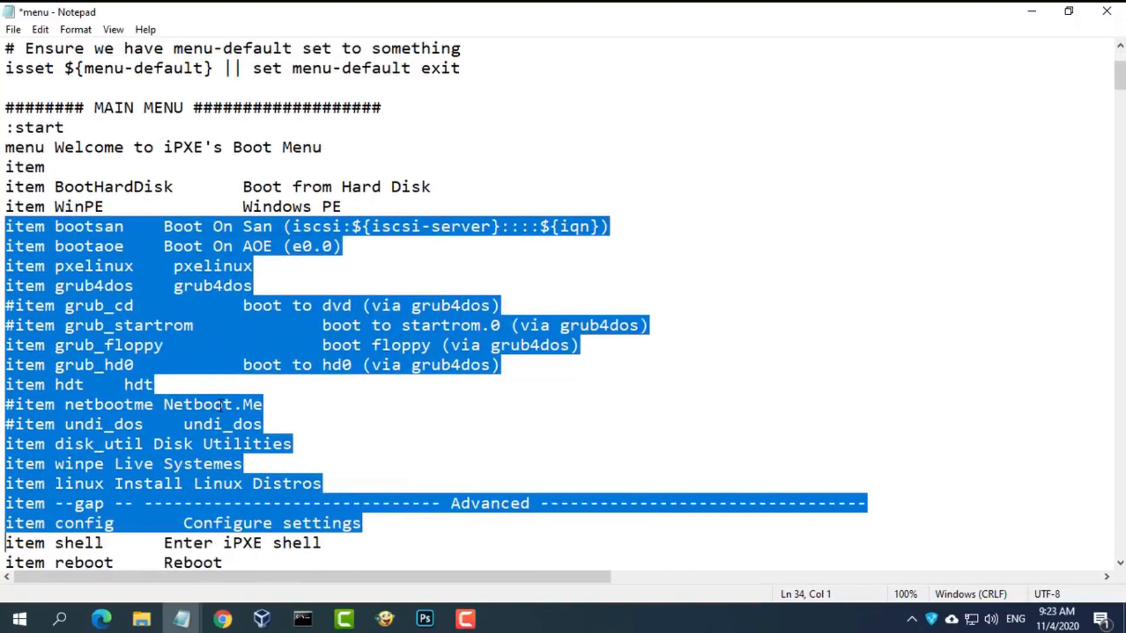
- Delete the old menu items, retitle the heading 'End', and remove the shell, failed and reboot blocks
{"action": "key", "text": "Delete"}
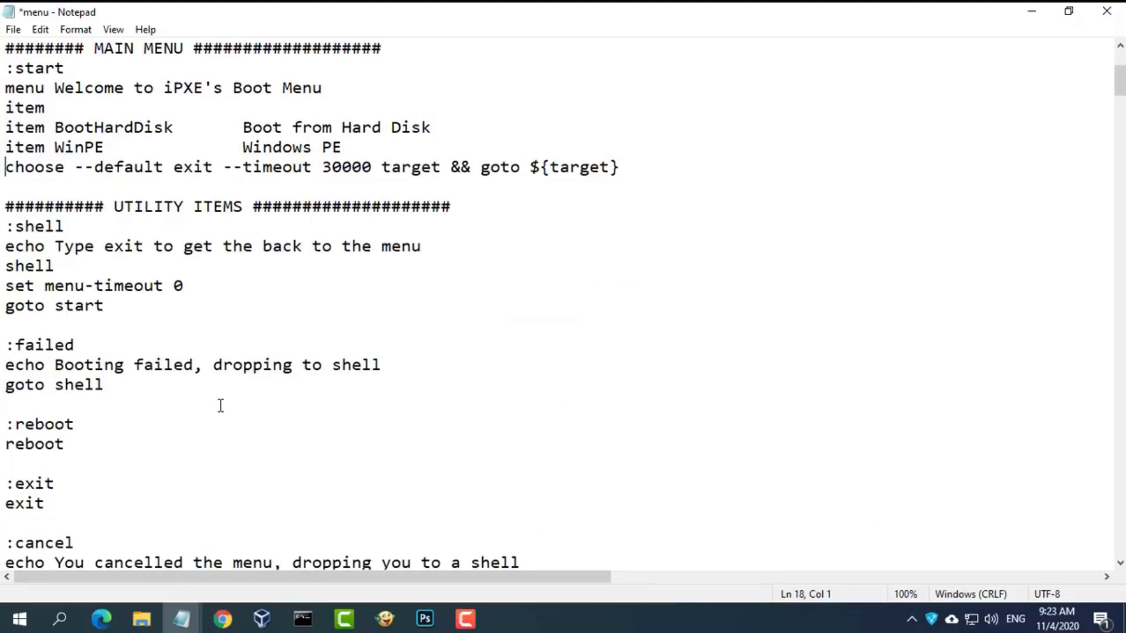
{"action": "left_click_drag", "start_coordinate": [117, 206], "coordinate": [242, 212]}
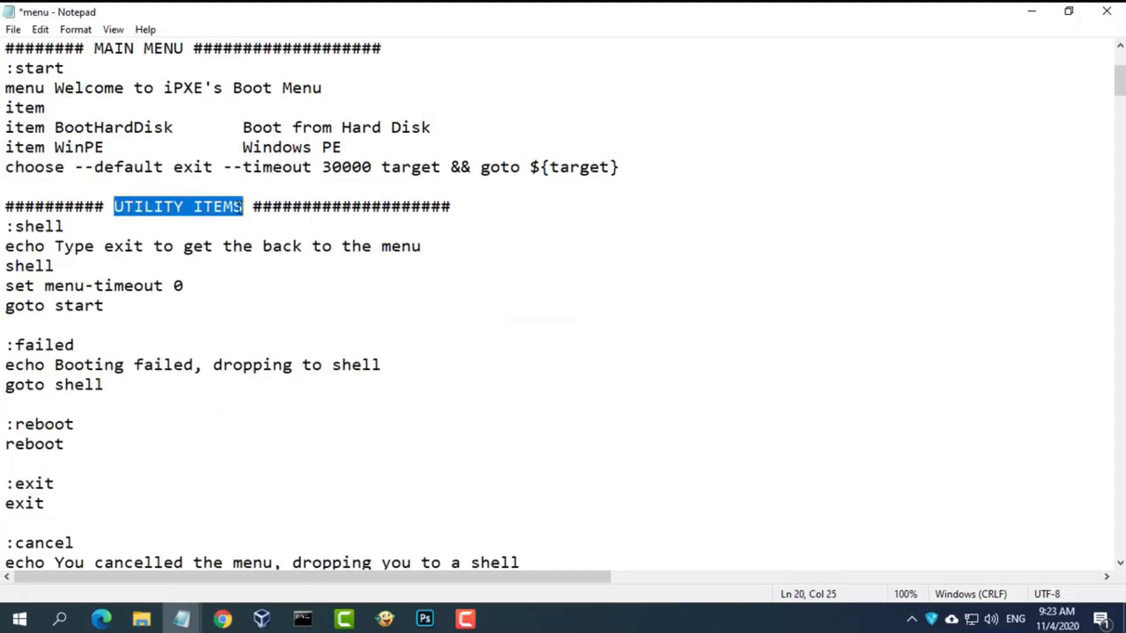
{"action": "type", "text": "End"}
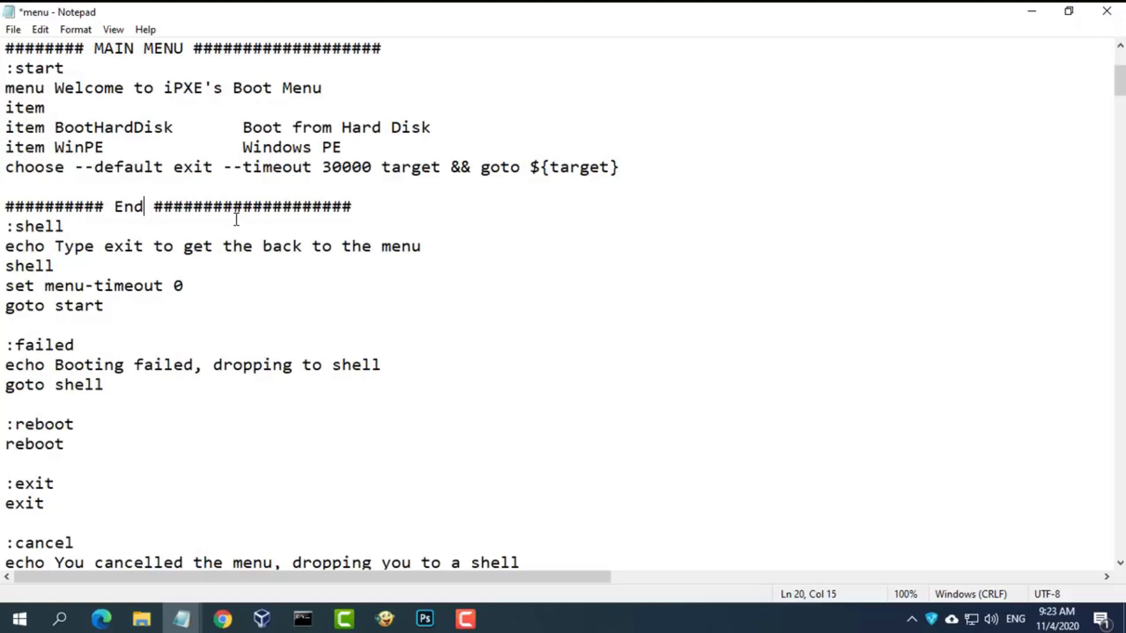
{"action": "left_click_drag", "start_coordinate": [71, 444], "coordinate": [2, 234]}
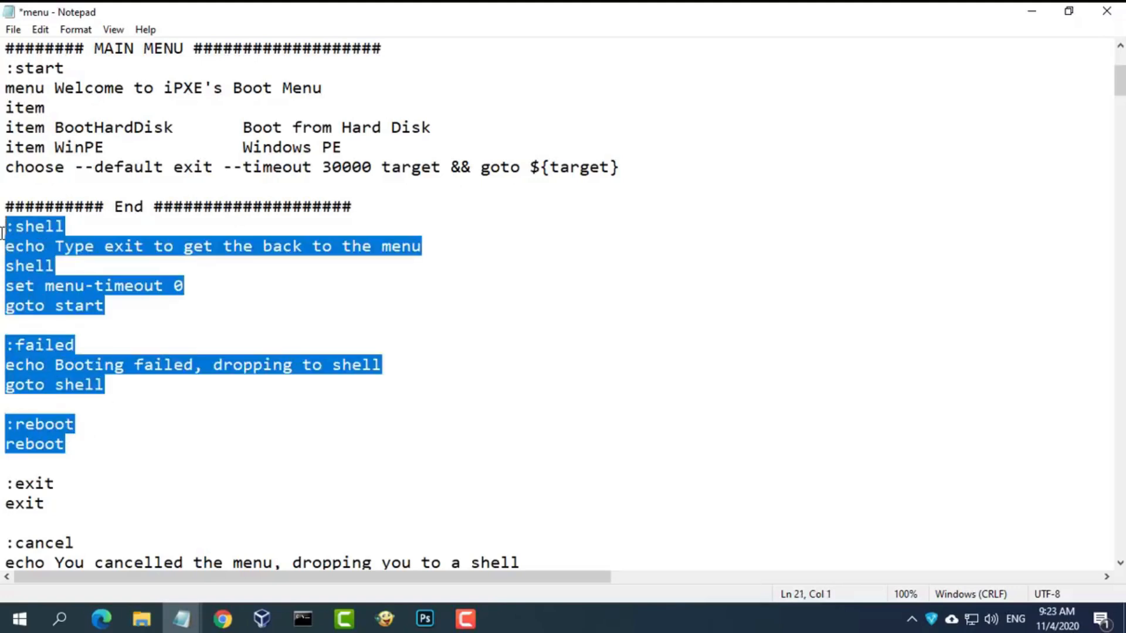
{"action": "key", "text": "Delete"}
{"action": "key", "text": "Down"}
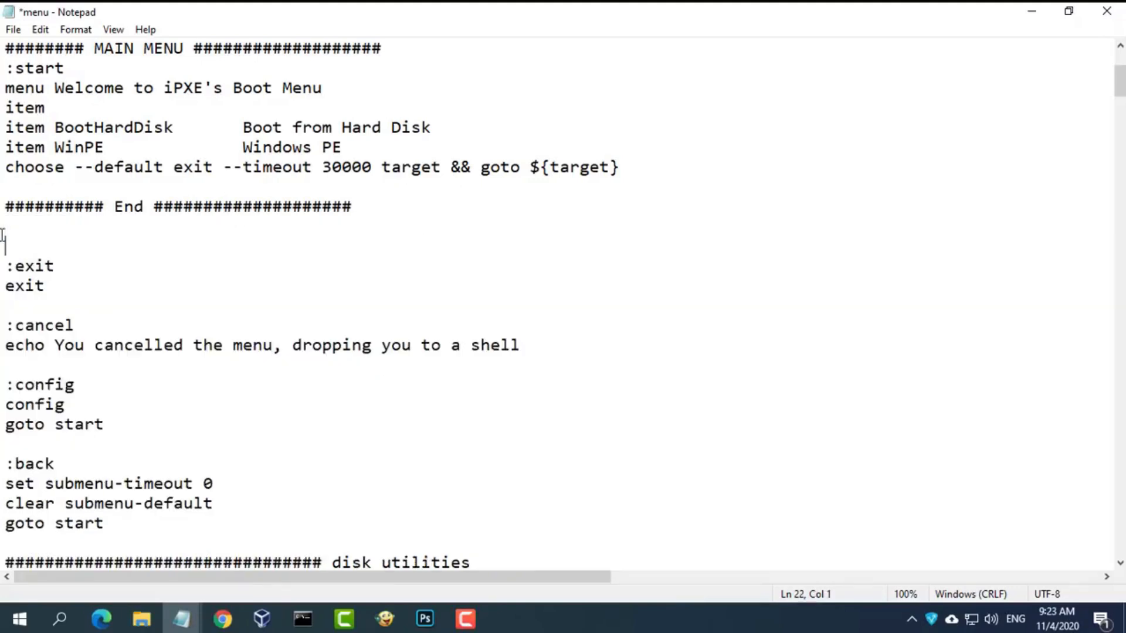
{"action": "key", "text": "BackSpace"}
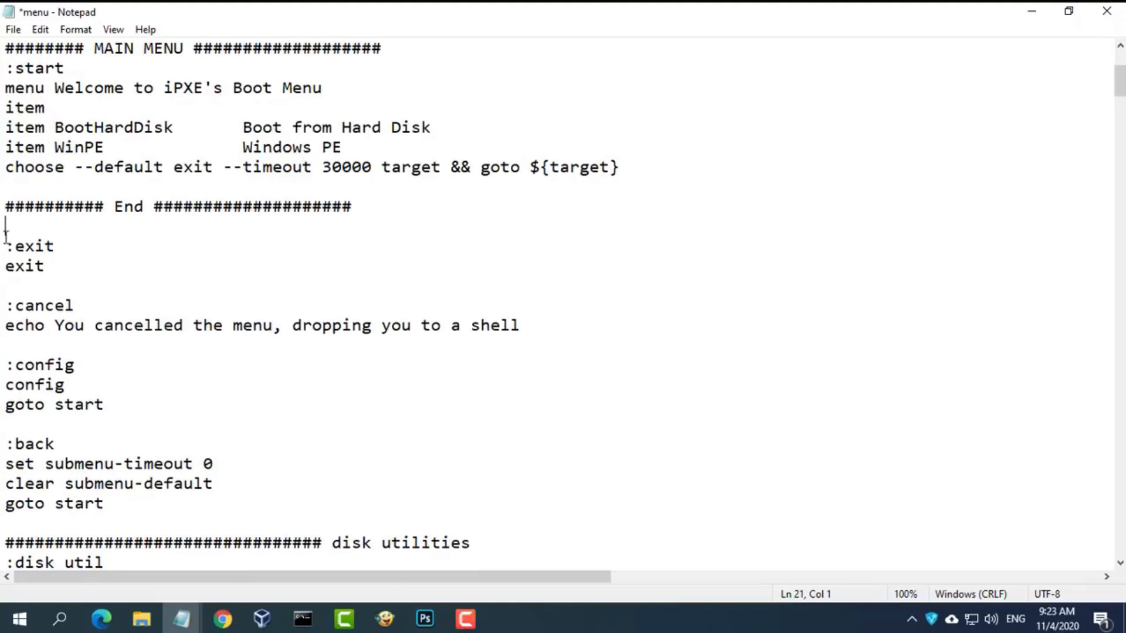
- Rename the exit label to BootHardDisk
{"action": "left_click_drag", "start_coordinate": [55, 128], "coordinate": [174, 127]}
{"action": "key", "text": "ctrl+c"}
{"action": "left_click_drag", "start_coordinate": [57, 247], "coordinate": [15, 246]}
{"action": "key", "text": "ctrl+v"}
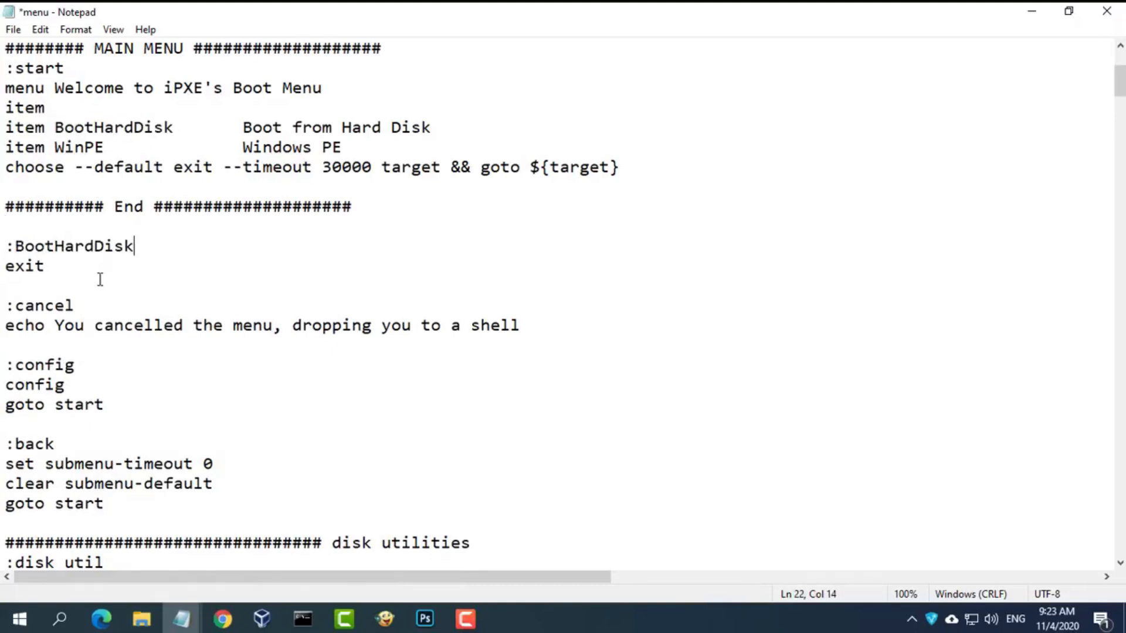
- Delete the cancel, config, back, disk utility and unused boot sections above wimboot
{"action": "left_click_drag", "start_coordinate": [18, 293], "coordinate": [127, 516]}
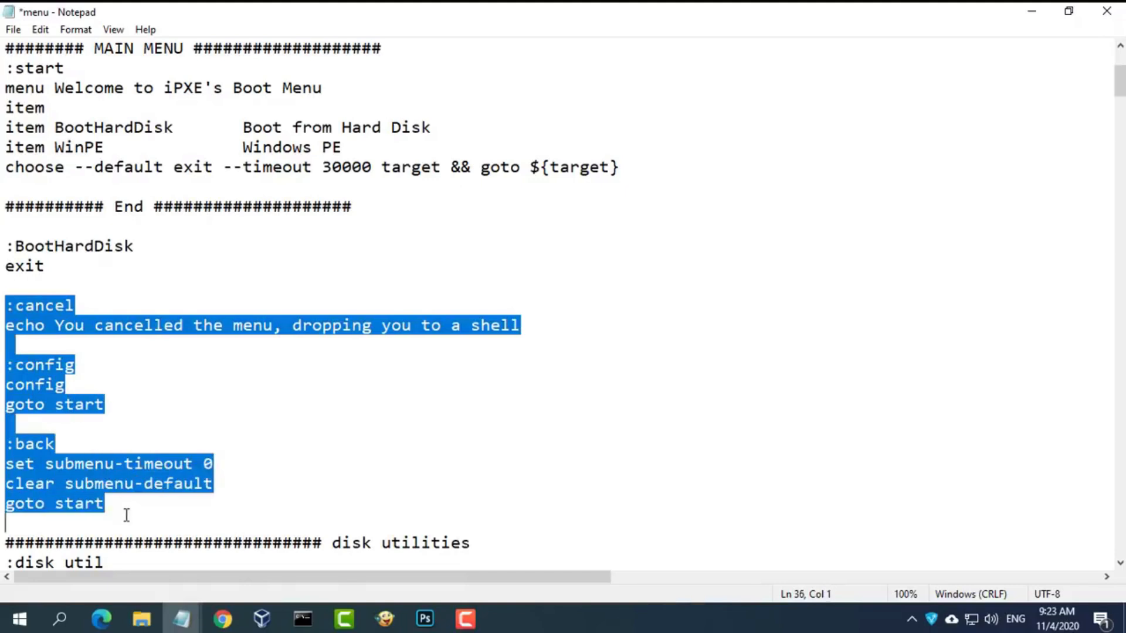
{"action": "key", "text": "Delete"}
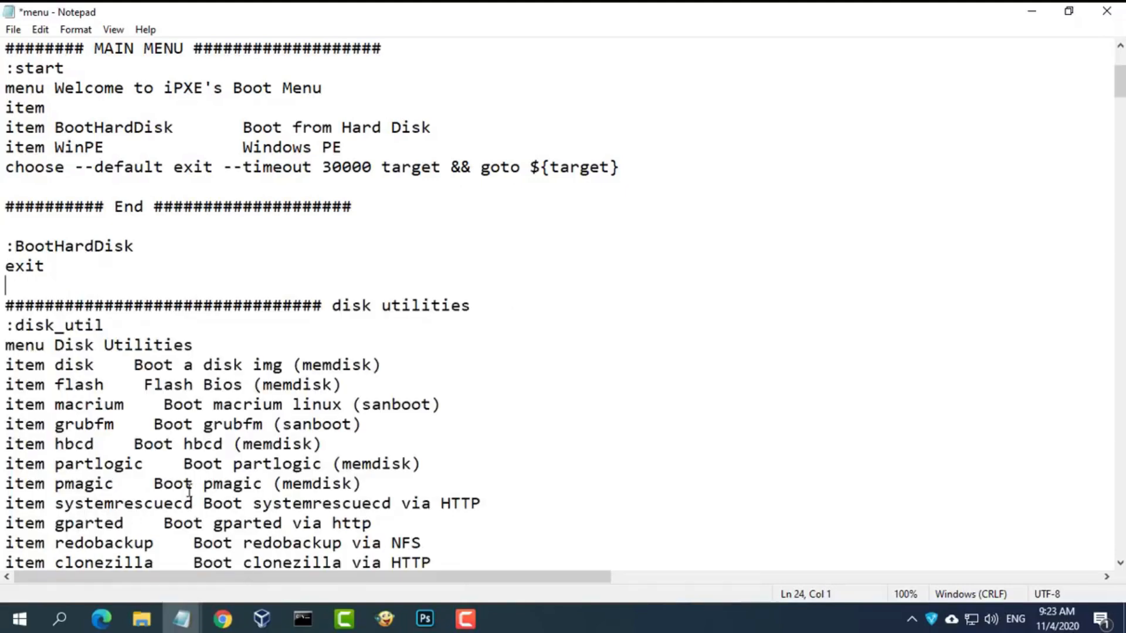
{"action": "key", "text": "shift+Down"}
{"action": "key", "text": "shift+Down"}
{"action": "key", "text": "shift+Down"}
{"action": "key", "text": "shift+Down"}
{"action": "key", "text": "shift+Down"}
{"action": "key", "text": "shift+Down"}
{"action": "key", "text": "shift+Down"}
{"action": "key", "text": "shift+Down"}
{"action": "key", "text": "shift+Down"}
{"action": "key", "text": "shift+Down"}
{"action": "key", "text": "shift+Down"}
{"action": "key", "text": "shift+Down"}
{"action": "key", "text": "shift+Down"}
{"action": "key", "text": "shift+Down"}
{"action": "key", "text": "shift+Down"}
{"action": "key", "text": "shift+Down"}
{"action": "key", "text": "shift+Down"}
{"action": "key", "text": "shift+Down"}
{"action": "key", "text": "shift+Down"}
{"action": "key", "text": "shift+Down"}
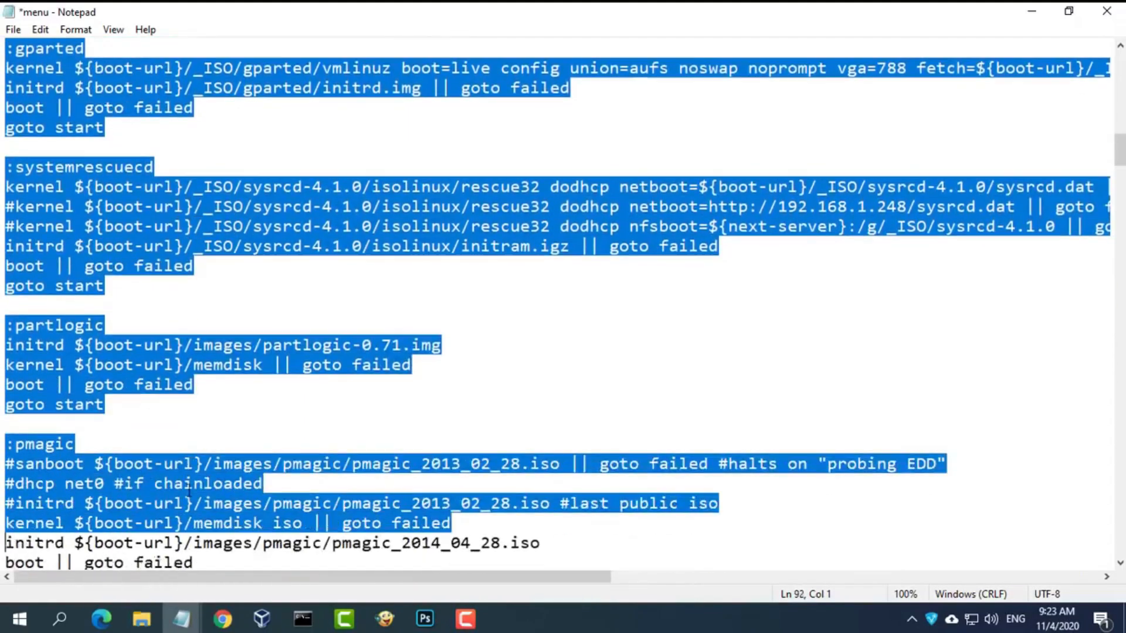
{"action": "key", "text": "shift+Down"}
{"action": "key", "text": "shift+Down"}
{"action": "key", "text": "shift+Down"}
{"action": "key", "text": "shift+Down"}
{"action": "key", "text": "shift+Down"}
{"action": "key", "text": "shift+Down"}
{"action": "key", "text": "shift+Down"}
{"action": "key", "text": "shift+Down"}
{"action": "key", "text": "shift+Down"}
{"action": "key", "text": "shift+Down"}
{"action": "key", "text": "shift+Down"}
{"action": "key", "text": "shift+Down"}
{"action": "key", "text": "shift+Down"}
{"action": "key", "text": "shift+Down"}
{"action": "key", "text": "shift+Down"}
{"action": "key", "text": "shift+Down"}
{"action": "key", "text": "shift+Down"}
{"action": "key", "text": "shift+Down"}
{"action": "key", "text": "shift+Down"}
{"action": "key", "text": "shift+Down"}
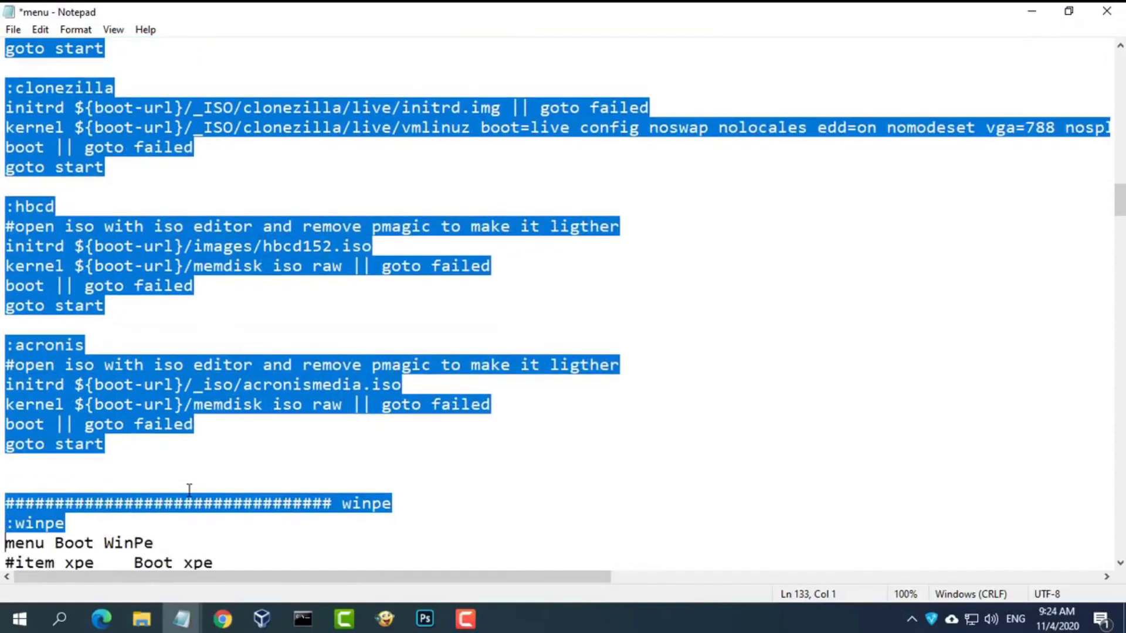
{"action": "key", "text": "shift+Down"}
{"action": "key", "text": "shift+Down"}
{"action": "key", "text": "shift+Down"}
{"action": "key", "text": "shift+Down"}
{"action": "key", "text": "shift+Down"}
{"action": "key", "text": "shift+Down"}
{"action": "key", "text": "shift+Down"}
{"action": "key", "text": "shift+Down"}
{"action": "key", "text": "shift+Down"}
{"action": "key", "text": "shift+Down"}
{"action": "key", "text": "shift+Down"}
{"action": "key", "text": "shift+Down"}
{"action": "key", "text": "shift+Down"}
{"action": "key", "text": "shift+Down"}
{"action": "key", "text": "shift+Down"}
{"action": "key", "text": "shift+Down"}
{"action": "key", "text": "shift+Down"}
{"action": "key", "text": "shift+Down"}
{"action": "key", "text": "shift+Down"}
{"action": "key", "text": "shift+Down"}
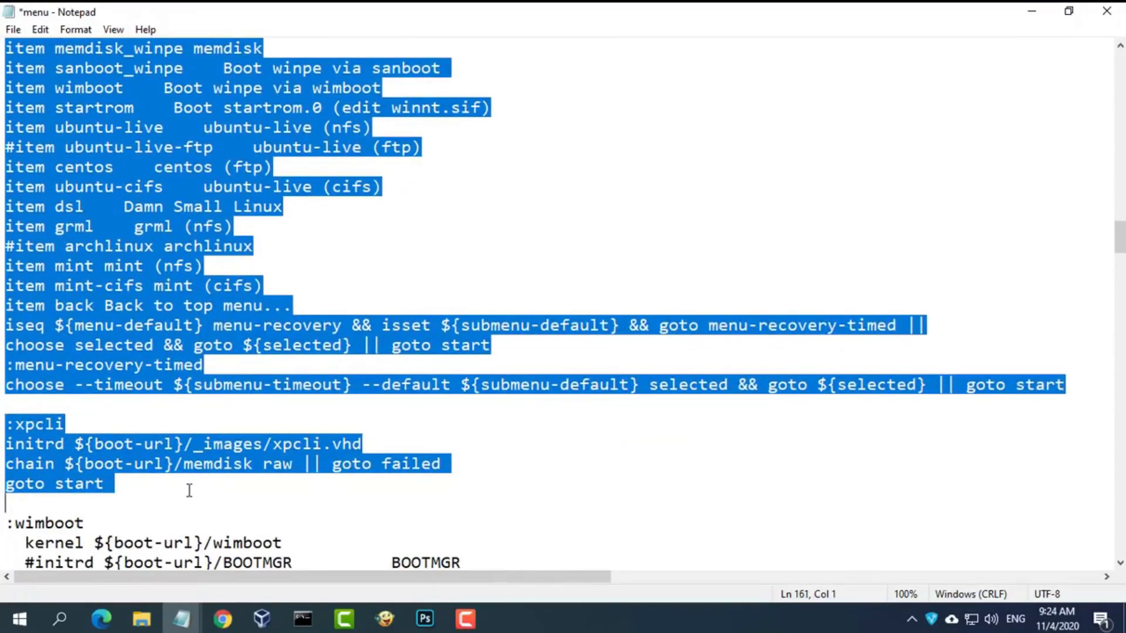
{"action": "key", "text": "Delete"}
- Rename the wimboot label to WinPE, uncomment the BOOTMGR initrd line, and delete the other initrd and iseq lines
{"action": "scroll", "coordinate": [92, 449], "scroll_direction": "up", "scroll_amount": 2}
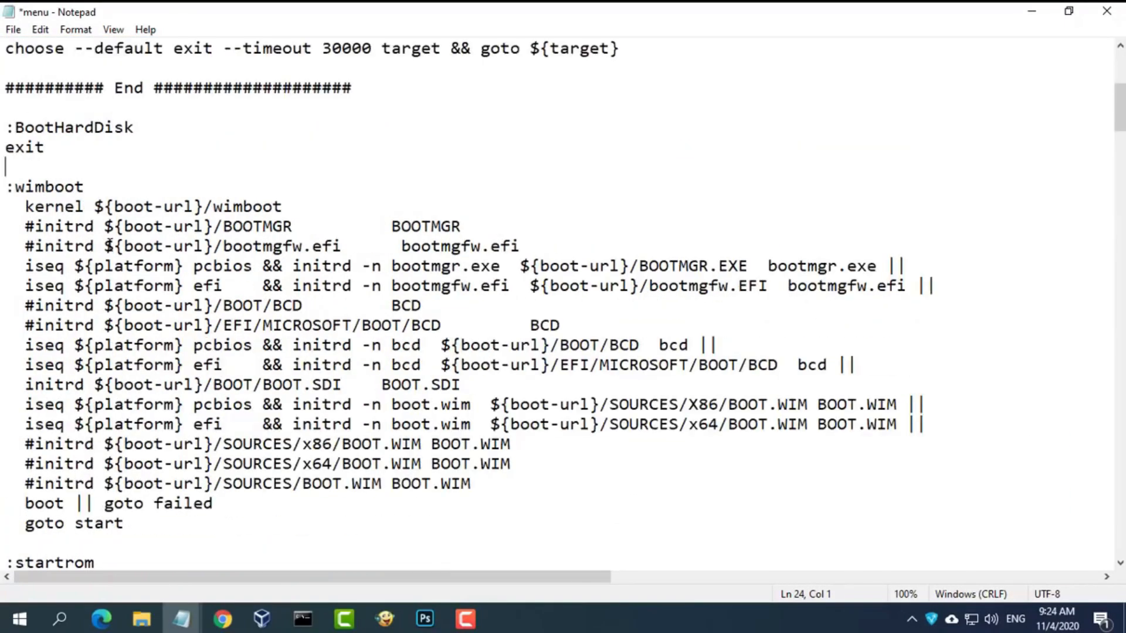
{"action": "scroll", "coordinate": [103, 223], "scroll_direction": "up", "scroll_amount": 2}
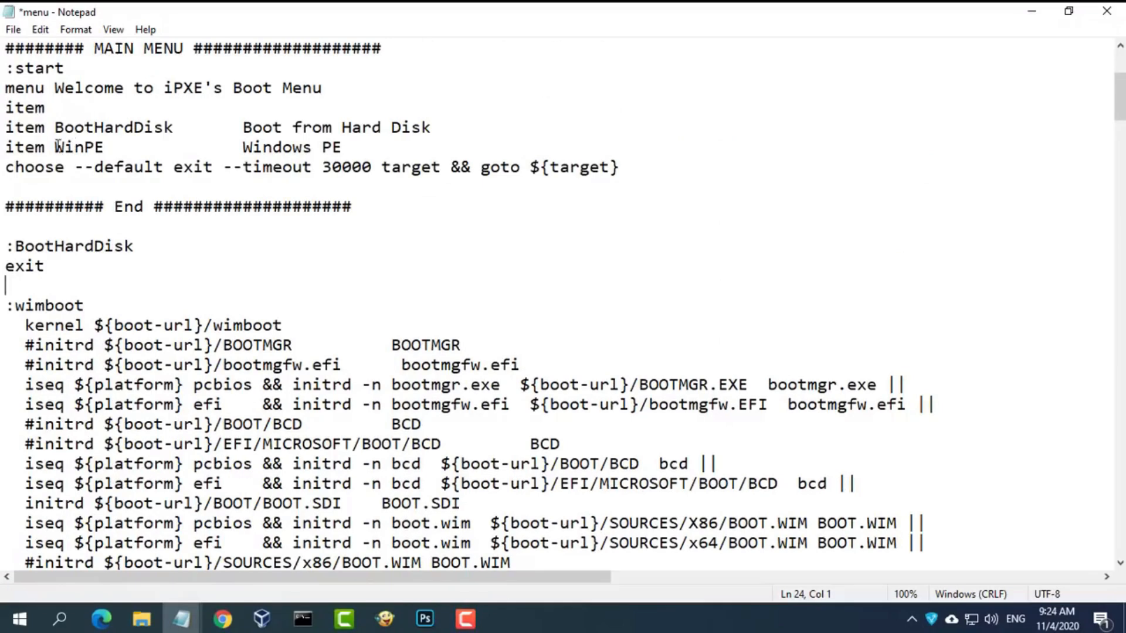
{"action": "left_click_drag", "start_coordinate": [59, 145], "coordinate": [108, 147]}
{"action": "left_click_drag", "start_coordinate": [86, 305], "coordinate": [15, 305]}
{"action": "key", "text": "ctrl+v"}
{"action": "left_click", "coordinate": [37, 345]}
{"action": "key", "text": "BackSpace"}
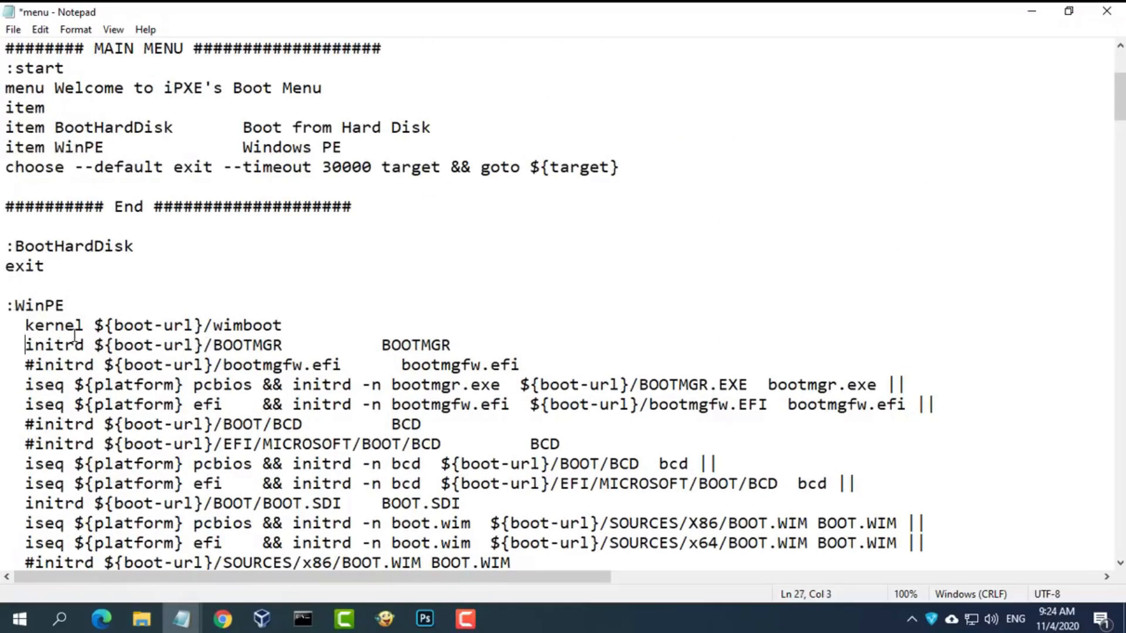
{"action": "left_click_drag", "start_coordinate": [25, 365], "coordinate": [486, 184]}
{"action": "key", "text": "BackSpace"}
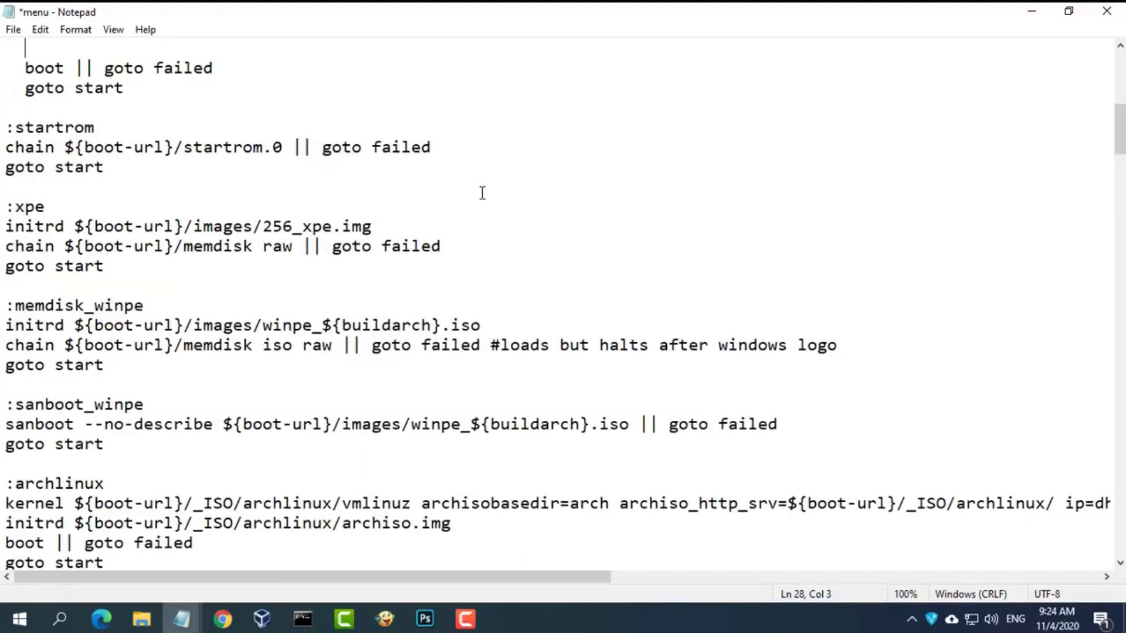
- Delete everything from :startrom to the end of the file, leaving the WinPE section last
{"action": "scroll", "coordinate": [239, 223], "scroll_direction": "up", "scroll_amount": 2}
{"action": "left_click", "coordinate": [13, 226]}
{"action": "left_click", "coordinate": [9, 228]}
{"action": "key", "text": "shift+Down"}
{"action": "key", "text": "shift+Down"}
{"action": "key", "text": "shift+Down"}
{"action": "key", "text": "shift+Down"}
{"action": "key", "text": "shift+Down"}
{"action": "key", "text": "shift+Down"}
{"action": "key", "text": "shift+Down"}
{"action": "key", "text": "shift+Down"}
{"action": "key", "text": "shift+Down"}
{"action": "key", "text": "shift+Down"}
{"action": "key", "text": "shift+Down"}
{"action": "key", "text": "shift+Down"}
{"action": "key", "text": "shift+Down"}
{"action": "key", "text": "shift+Down"}
{"action": "key", "text": "shift+Down"}
{"action": "key", "text": "shift+Down"}
{"action": "key", "text": "shift+Down"}
{"action": "key", "text": "shift+Down"}
{"action": "key", "text": "shift+Down"}
{"action": "key", "text": "shift+Down"}
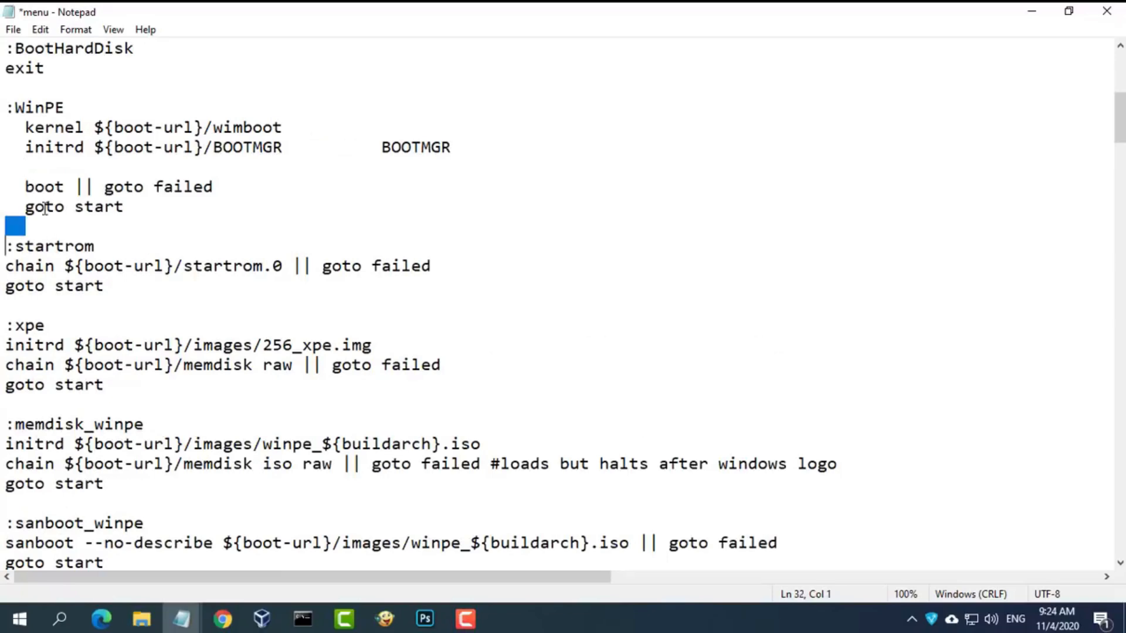
{"action": "key", "text": "shift+Down"}
{"action": "key", "text": "shift+Down"}
{"action": "key", "text": "shift+Down"}
{"action": "key", "text": "shift+Down"}
{"action": "key", "text": "shift+Down"}
{"action": "key", "text": "shift+Down"}
{"action": "key", "text": "shift+Down"}
{"action": "key", "text": "shift+Down"}
{"action": "key", "text": "shift+Down"}
{"action": "key", "text": "shift+Down"}
{"action": "key", "text": "shift+Down"}
{"action": "key", "text": "shift+Down"}
{"action": "key", "text": "shift+Down"}
{"action": "key", "text": "shift+Down"}
{"action": "key", "text": "shift+Down"}
{"action": "key", "text": "shift+Down"}
{"action": "key", "text": "shift+Down"}
{"action": "key", "text": "shift+Down"}
{"action": "key", "text": "shift+Down"}
{"action": "key", "text": "shift+Down"}
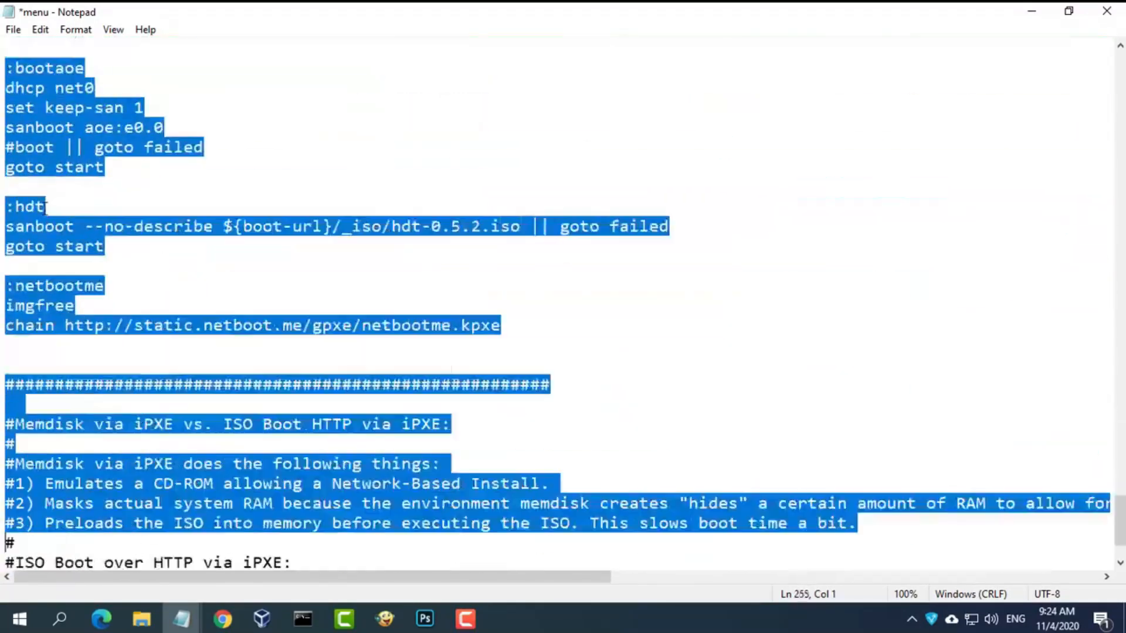
{"action": "key", "text": "shift+Right"}
{"action": "key", "text": "shift+Right"}
{"action": "key", "text": "shift+Right"}
{"action": "key", "text": "shift+Right"}
{"action": "key", "text": "shift+Right"}
{"action": "key", "text": "shift+Right"}
{"action": "key", "text": "shift+Right"}
{"action": "key", "text": "shift+Right"}
{"action": "key", "text": "shift+Right"}
{"action": "key", "text": "shift+Right"}
{"action": "key", "text": "shift+Right"}
{"action": "key", "text": "shift+Right"}
{"action": "key", "text": "shift+Right"}
{"action": "key", "text": "shift+Right"}
{"action": "key", "text": "shift+Right"}
{"action": "key", "text": "shift+Right"}
{"action": "key", "text": "shift+Right"}
{"action": "key", "text": "shift+Right"}
{"action": "key", "text": "shift+Right"}
{"action": "key", "text": "shift+Right"}
{"action": "key", "text": "shift+Right"}
{"action": "key", "text": "shift+Right"}
{"action": "key", "text": "shift+Right"}
{"action": "key", "text": "shift+Right"}
{"action": "key", "text": "shift+Right"}
{"action": "key", "text": "shift+Right"}
{"action": "key", "text": "shift+Right"}
{"action": "key", "text": "shift+Right"}
{"action": "key", "text": "shift+Right"}
{"action": "key", "text": "shift+Right"}
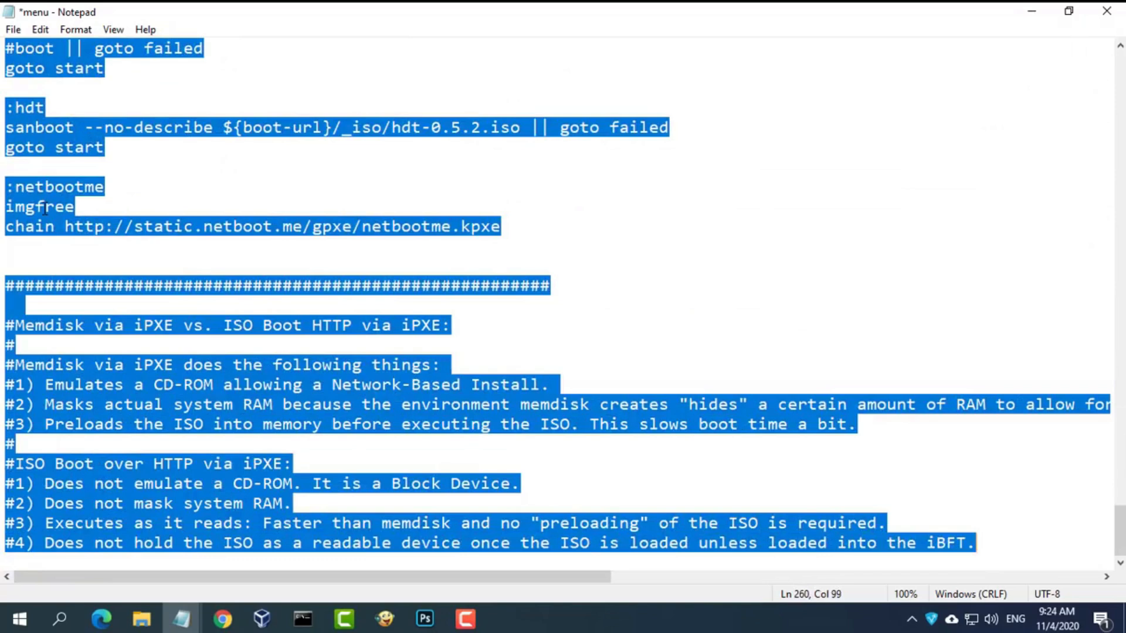
{"action": "key", "text": "Delete"}
{"action": "left_click_drag", "start_coordinate": [459, 468], "coordinate": [5, 462]}
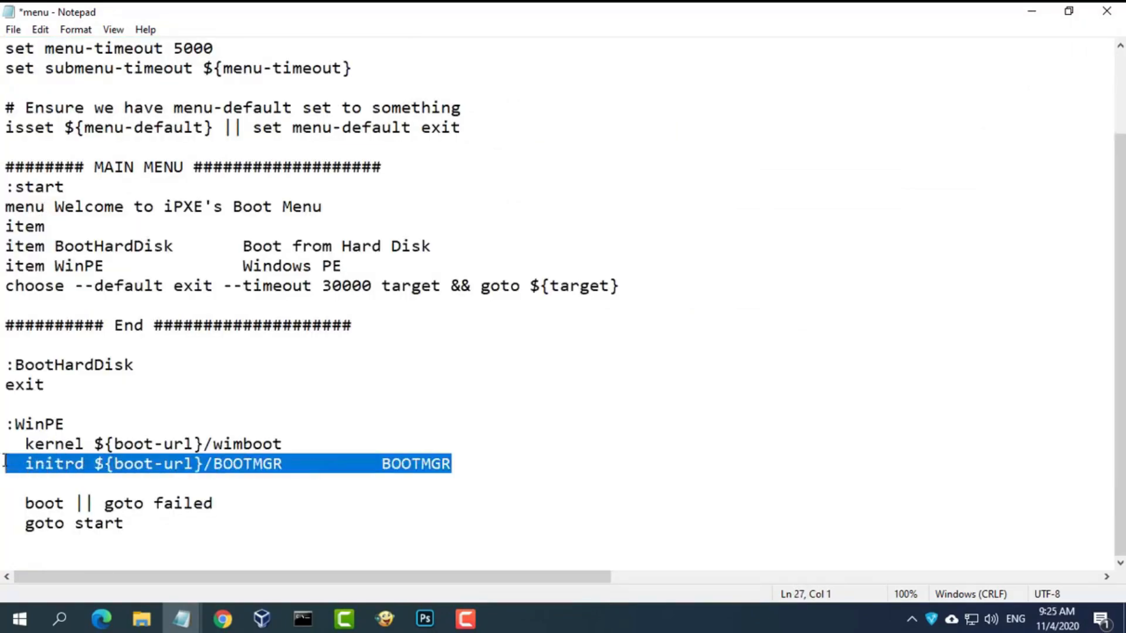
- Paste a copy of the BOOTMGR initrd line on the blank line below it
{"action": "left_click", "coordinate": [37, 485]}
{"action": "left_click", "coordinate": [15, 481]}
{"action": "key", "text": "Home"}
{"action": "key", "text": "ctrl+v"}
- Change both BOOTMGR names on the copied line to bootmgr.efi, taken from the server folder
{"action": "left_click", "coordinate": [141, 619]}
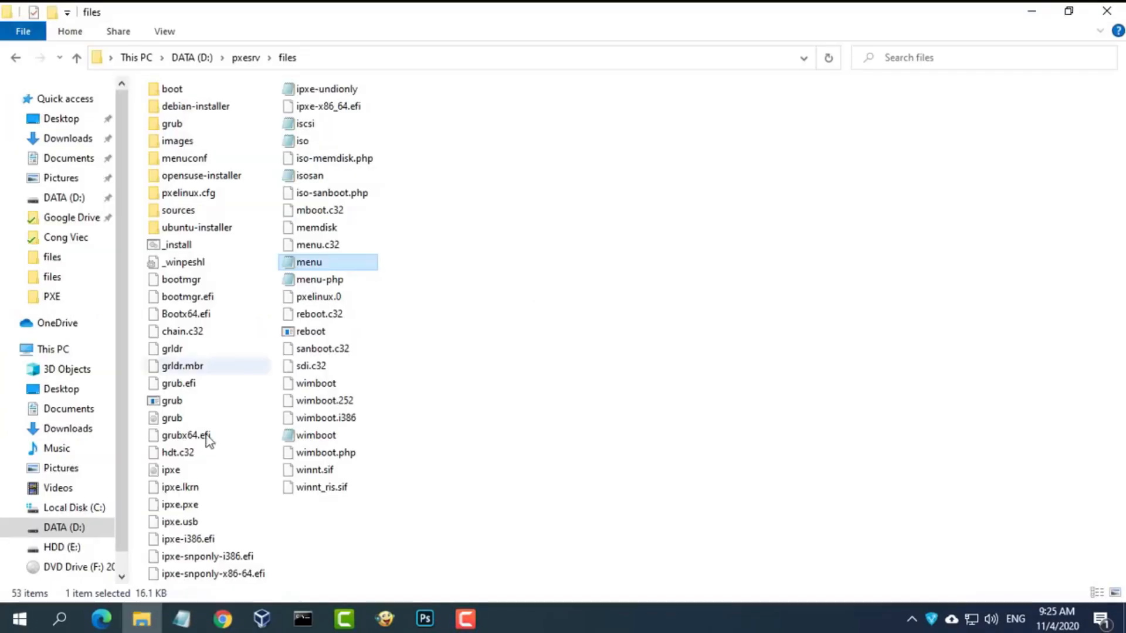
{"action": "left_click", "coordinate": [199, 298]}
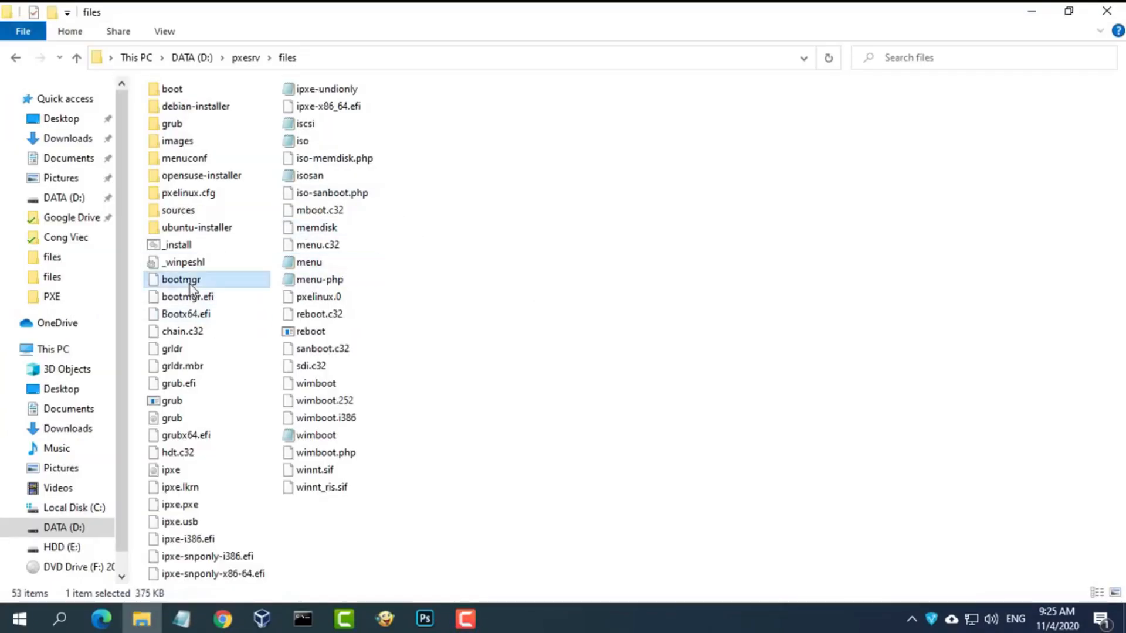
{"action": "left_click", "coordinate": [199, 301]}
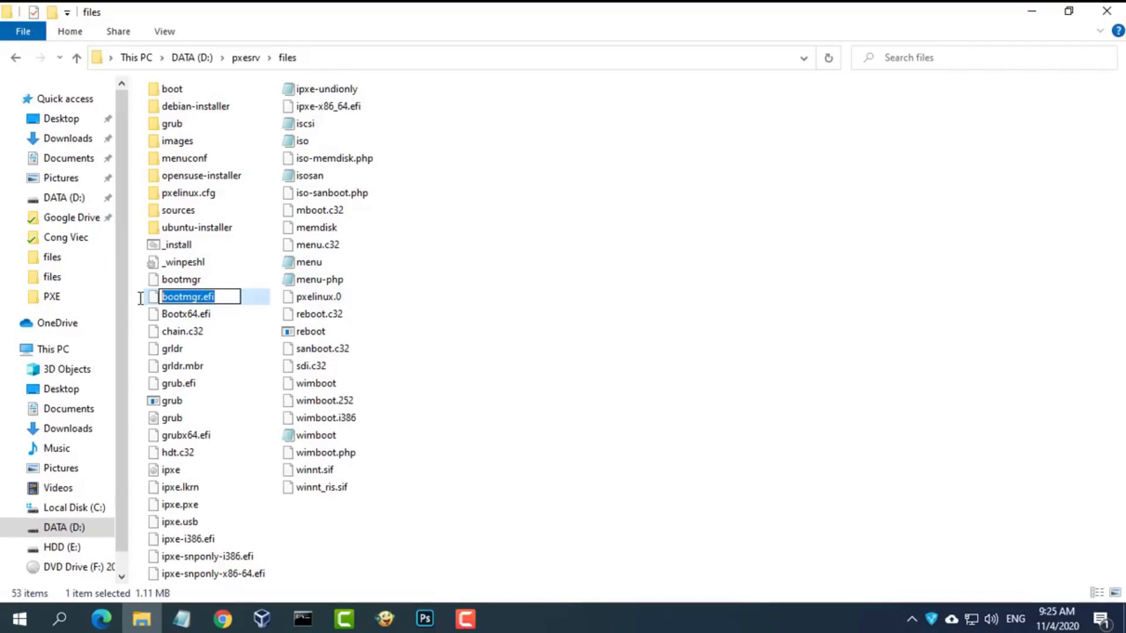
{"action": "left_click", "coordinate": [182, 619]}
{"action": "left_click", "coordinate": [223, 559]}
{"action": "left_click_drag", "start_coordinate": [213, 464], "coordinate": [285, 464]}
{"action": "left_click_drag", "start_coordinate": [213, 483], "coordinate": [282, 483]}
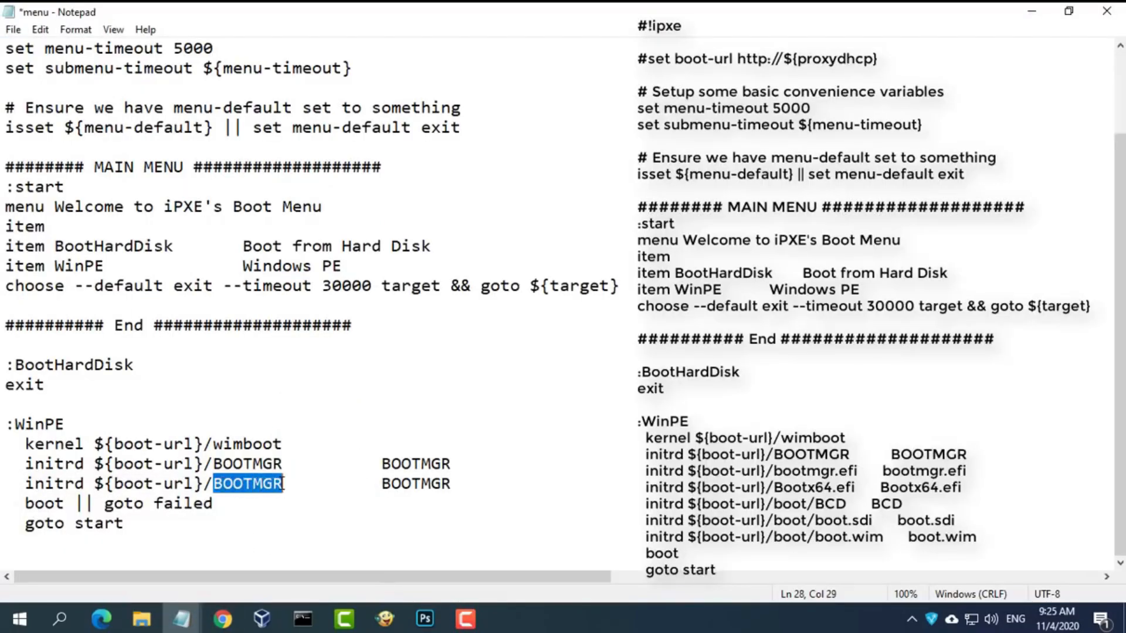
{"action": "type", "text": "bootmgr.efi"}
{"action": "left_click_drag", "start_coordinate": [505, 486], "coordinate": [384, 485]}
{"action": "type", "text": "bootmgr.efi"}
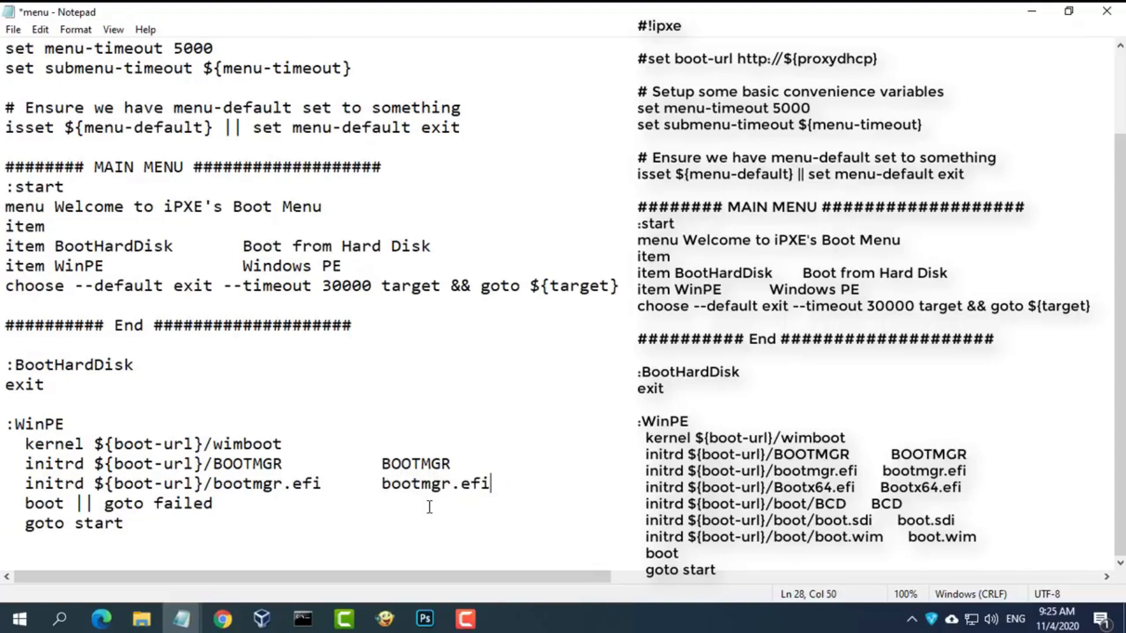
- Duplicate the bootmgr.efi initrd line below itself
{"action": "left_click_drag", "start_coordinate": [502, 484], "coordinate": [2, 482]}
{"action": "key", "text": "ctrl+c"}
{"action": "left_click", "coordinate": [517, 484]}
{"action": "key", "text": "Return"}
{"action": "key", "text": "ctrl+v"}
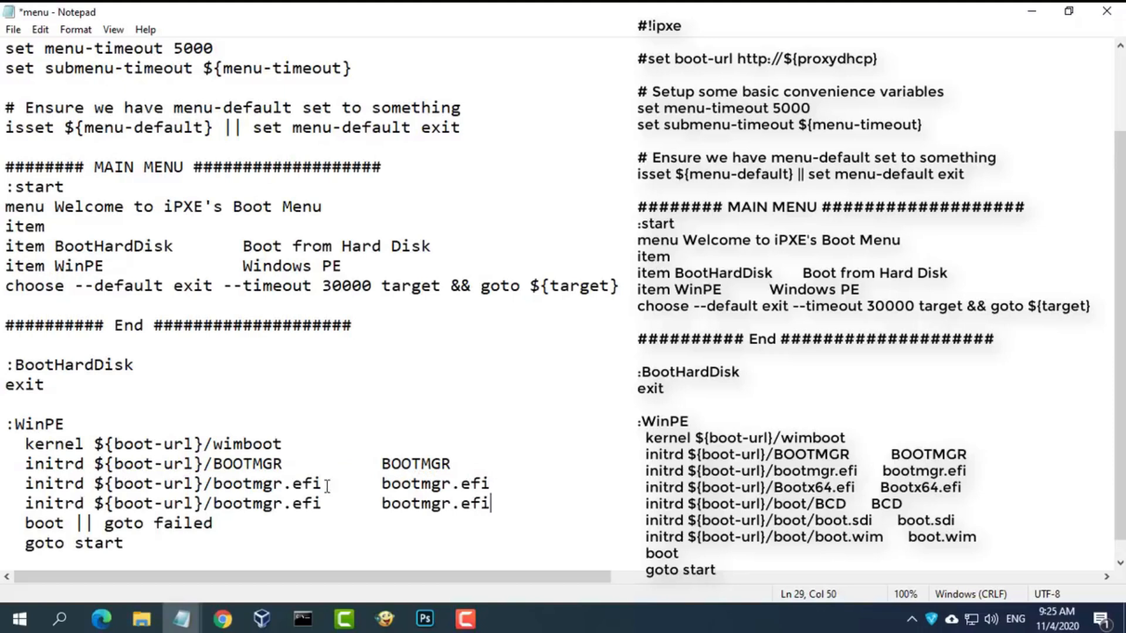
- Change both bootmgr.efi names on the new line to Bootx64.efi
{"action": "left_click", "coordinate": [142, 619]}
{"action": "left_click", "coordinate": [197, 317]}
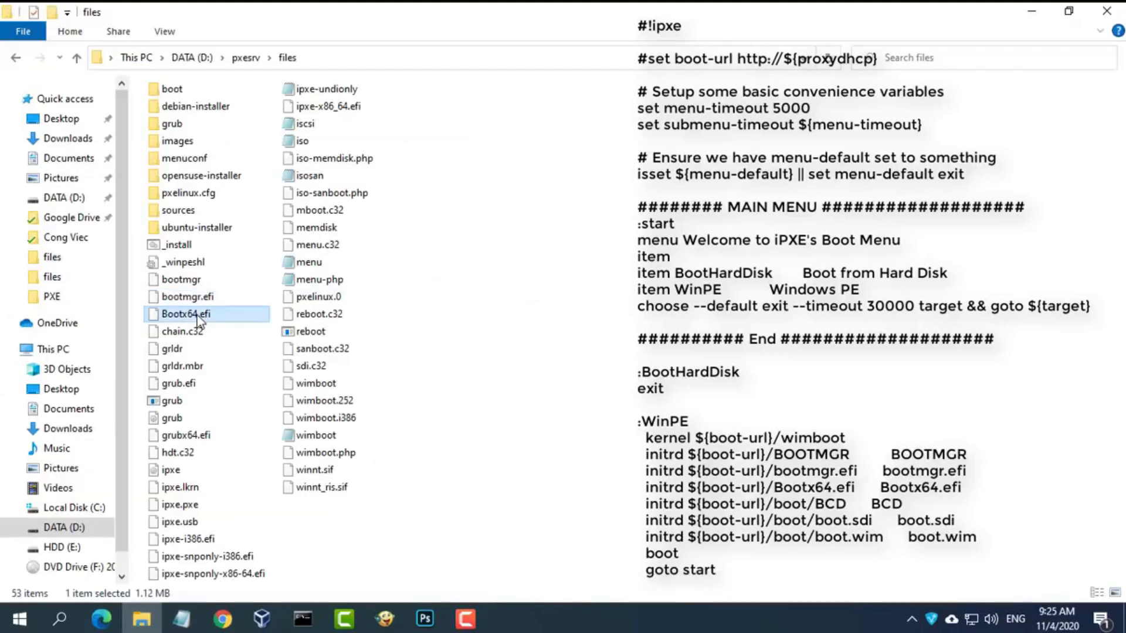
{"action": "key", "text": "F2"}
{"action": "left_click_drag", "start_coordinate": [231, 315], "coordinate": [160, 315]}
{"action": "key", "text": "ctrl+c"}
{"action": "left_click", "coordinate": [1032, 12]}
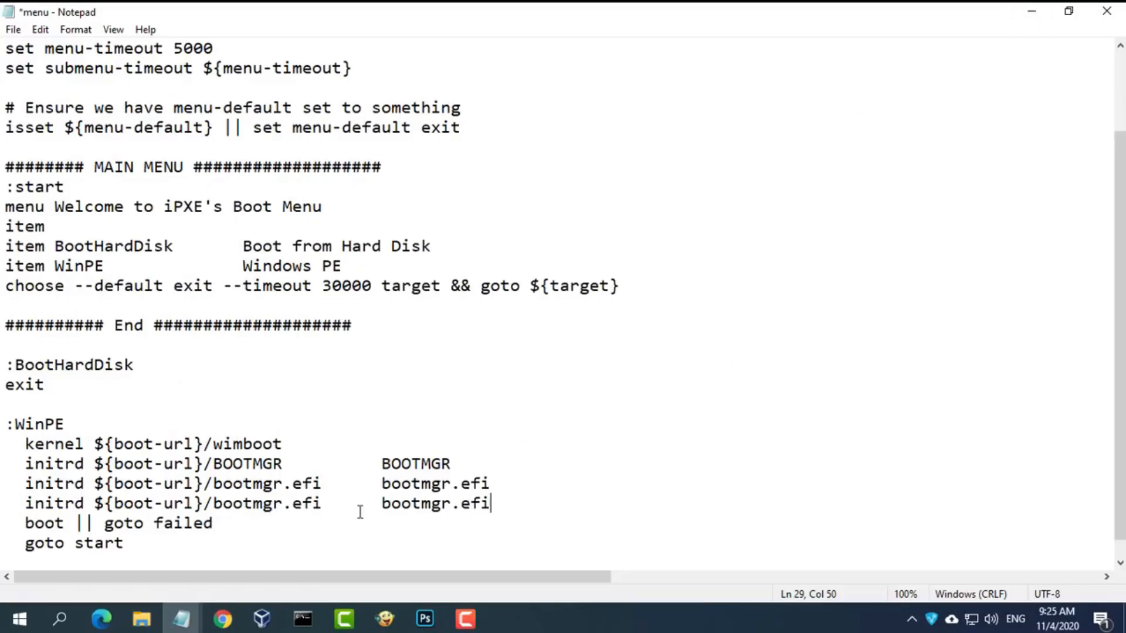
{"action": "left_click_drag", "start_coordinate": [215, 502], "coordinate": [493, 503]}
{"action": "key", "text": "ctrl+v"}
{"action": "left_click_drag", "start_coordinate": [382, 503], "coordinate": [492, 504]}
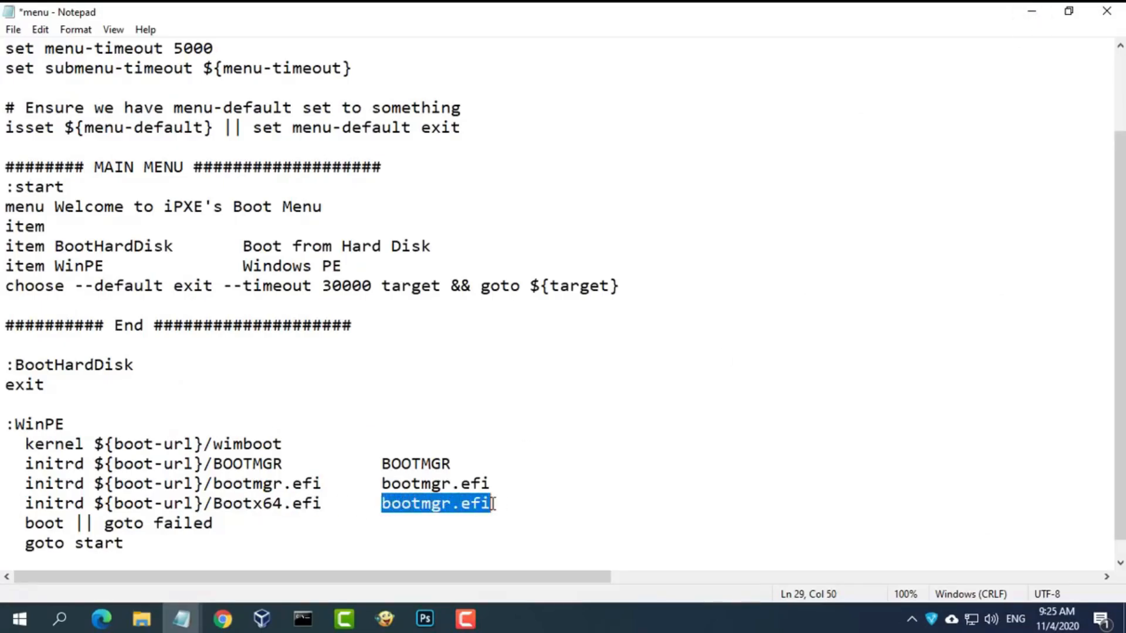
{"action": "key", "text": "ctrl+v"}
- Add a second copy of the Bootx64.efi initrd line beneath it
{"action": "key", "text": "Return"}
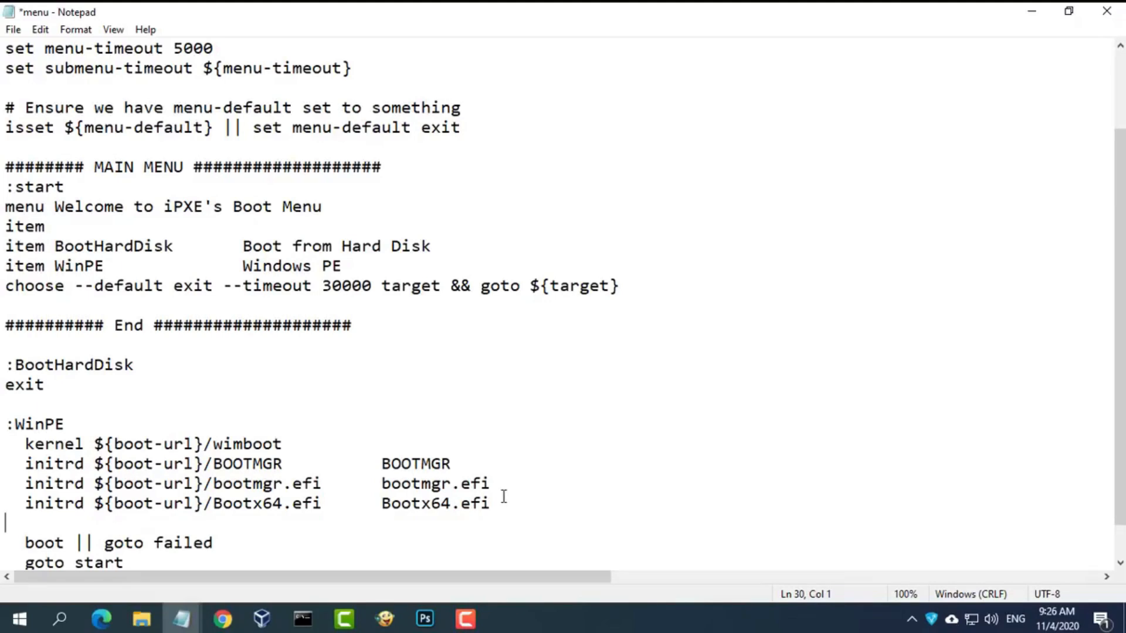
{"action": "left_click_drag", "start_coordinate": [499, 504], "coordinate": [2, 510]}
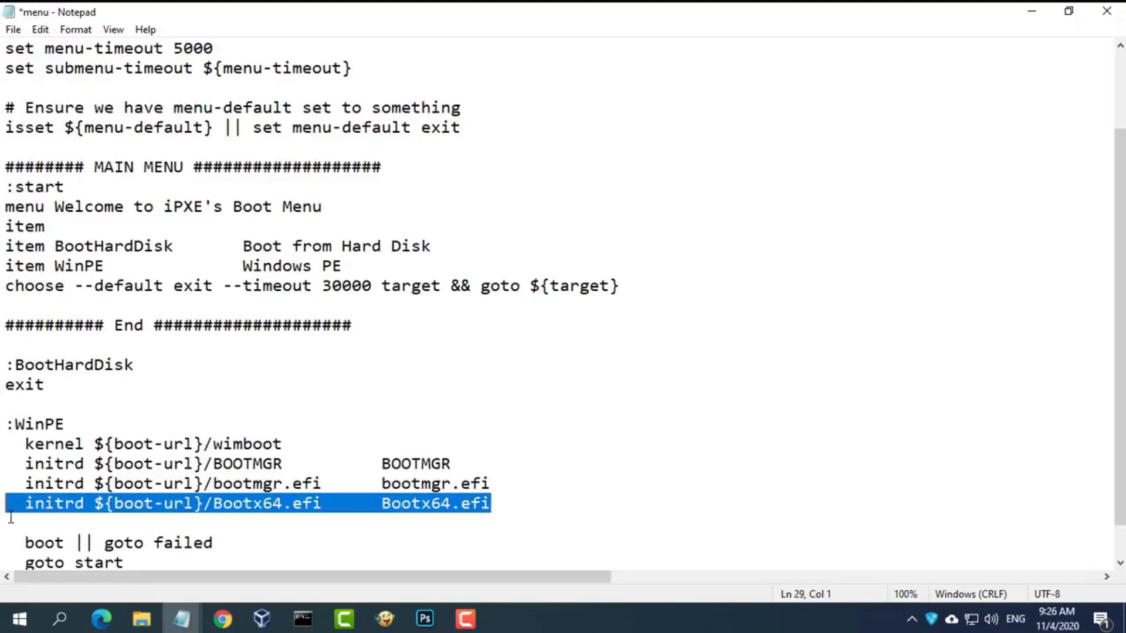
{"action": "key", "text": "ctrl+c"}
{"action": "left_click", "coordinate": [10, 519]}
{"action": "key", "text": "ctrl+v"}
{"action": "scroll", "coordinate": [505, 462], "scroll_direction": "down", "scroll_amount": 1}
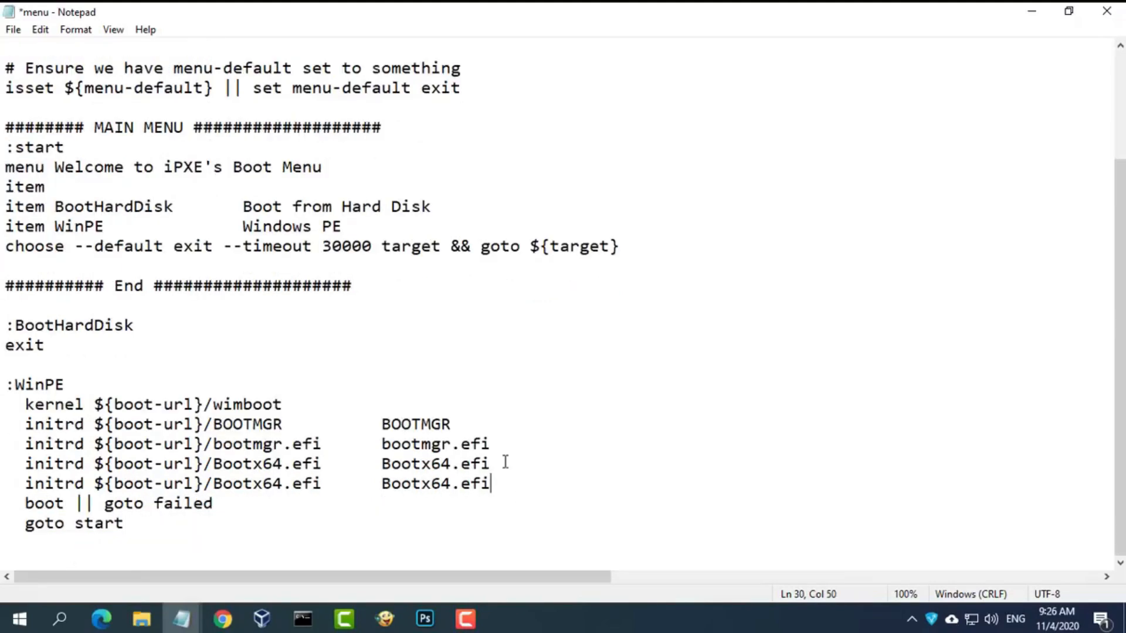
- Replace both Bootx64.efi names on the duplicate line with BCD from the boot subfolder
{"action": "left_click", "coordinate": [142, 619]}
{"action": "double_click", "coordinate": [175, 91]}
{"action": "left_click", "coordinate": [179, 115]}
{"action": "left_click", "coordinate": [188, 117]}
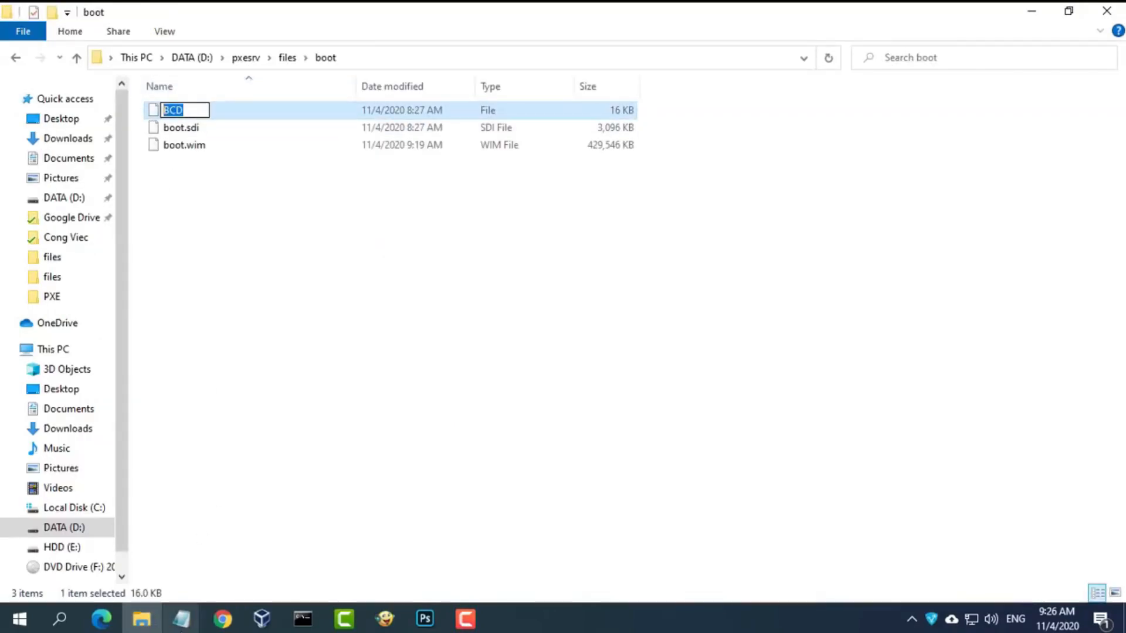
{"action": "left_click", "coordinate": [182, 619]}
{"action": "left_click", "coordinate": [265, 557]}
{"action": "left_click_drag", "start_coordinate": [216, 483], "coordinate": [322, 484]}
{"action": "key", "text": "ctrl+v"}
{"action": "left_click", "coordinate": [214, 484]}
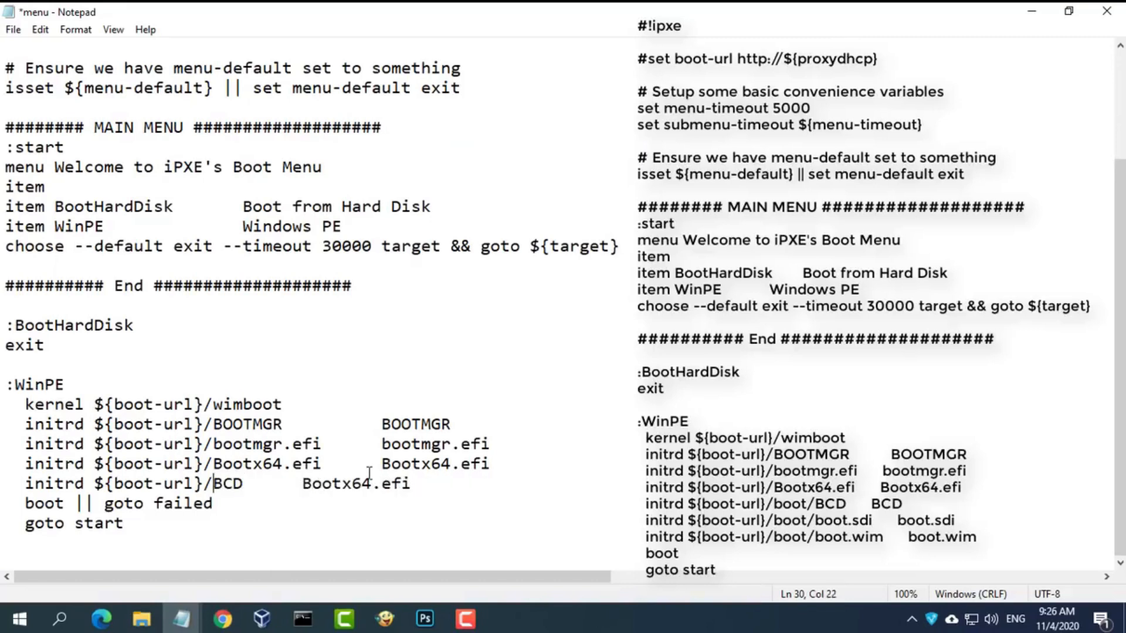
{"action": "left_click_drag", "start_coordinate": [411, 484], "coordinate": [302, 485]}
{"action": "key", "text": "ctrl+v"}
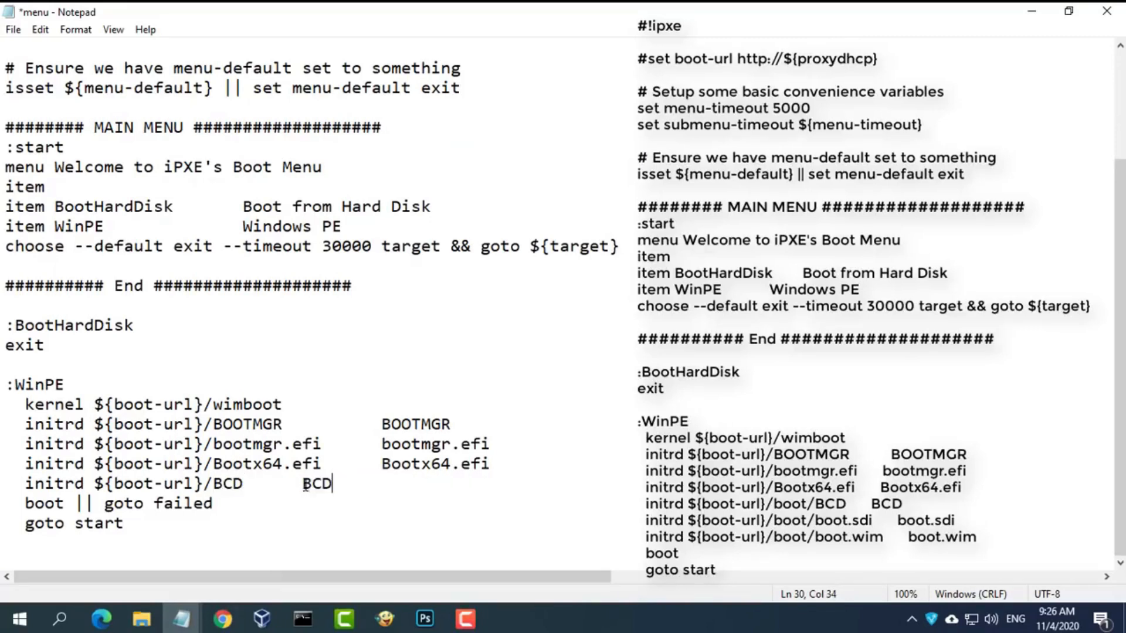
- Insert boot/ before BCD in the line's path
{"action": "left_click", "coordinate": [215, 484]}
{"action": "type", "text": "boot/"}
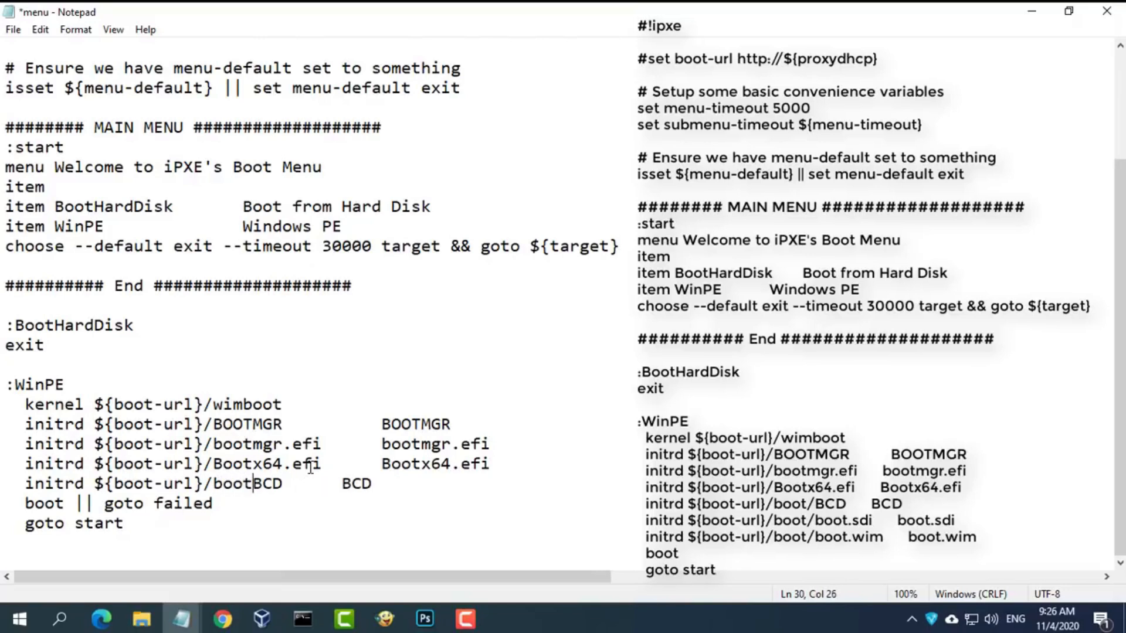
{"action": "left_click", "coordinate": [346, 483]}
{"action": "key", "text": "Tab"}
{"action": "key", "text": "BackSpace"}
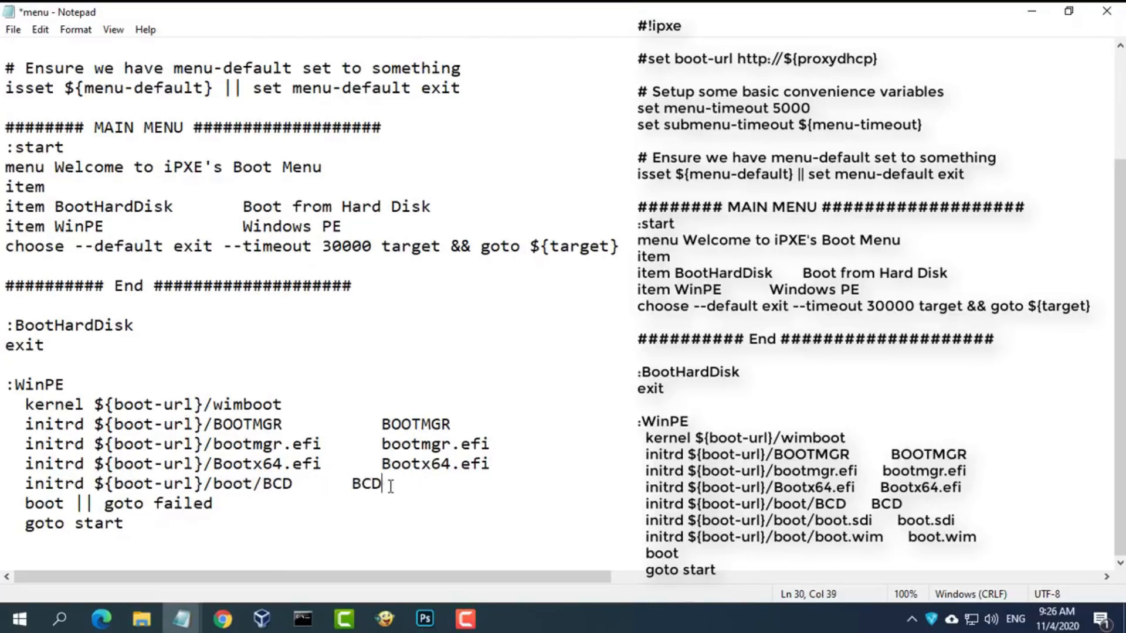
- Duplicate the boot/BCD initrd line below itself
{"action": "left_click_drag", "start_coordinate": [395, 487], "coordinate": [4, 487]}
{"action": "key", "text": "ctrl+c"}
{"action": "left_click", "coordinate": [412, 482]}
{"action": "key", "text": "Return"}
{"action": "key", "text": "ctrl+v"}
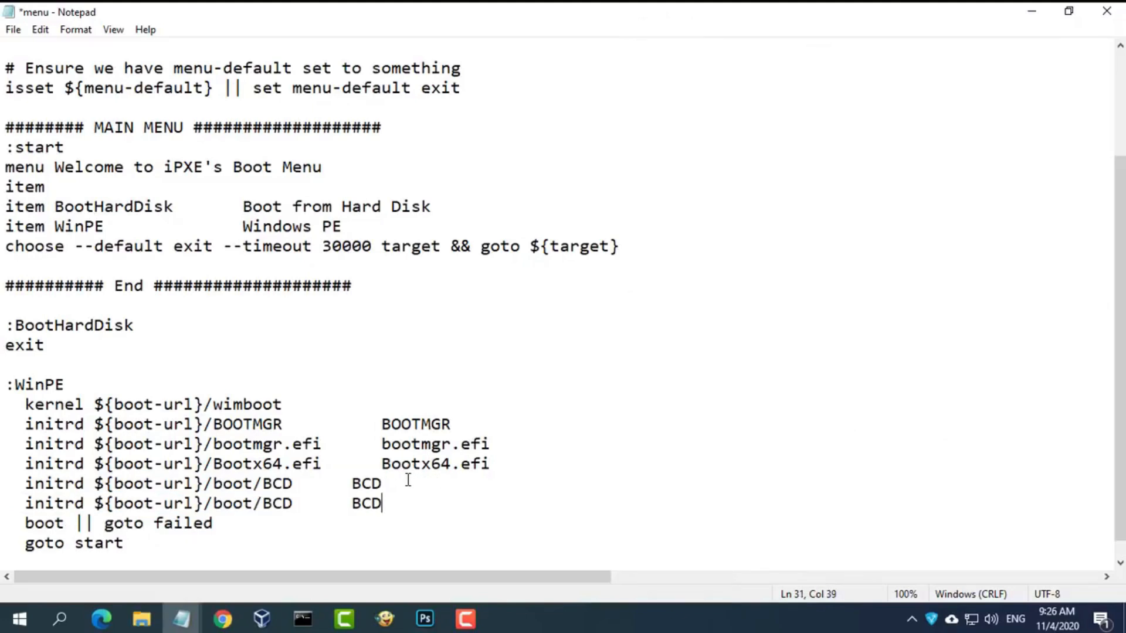
- Change both BCD names on the copied line to boot.sdi
{"action": "left_click", "coordinate": [141, 619]}
{"action": "left_click", "coordinate": [203, 127]}
{"action": "key", "text": "F2"}
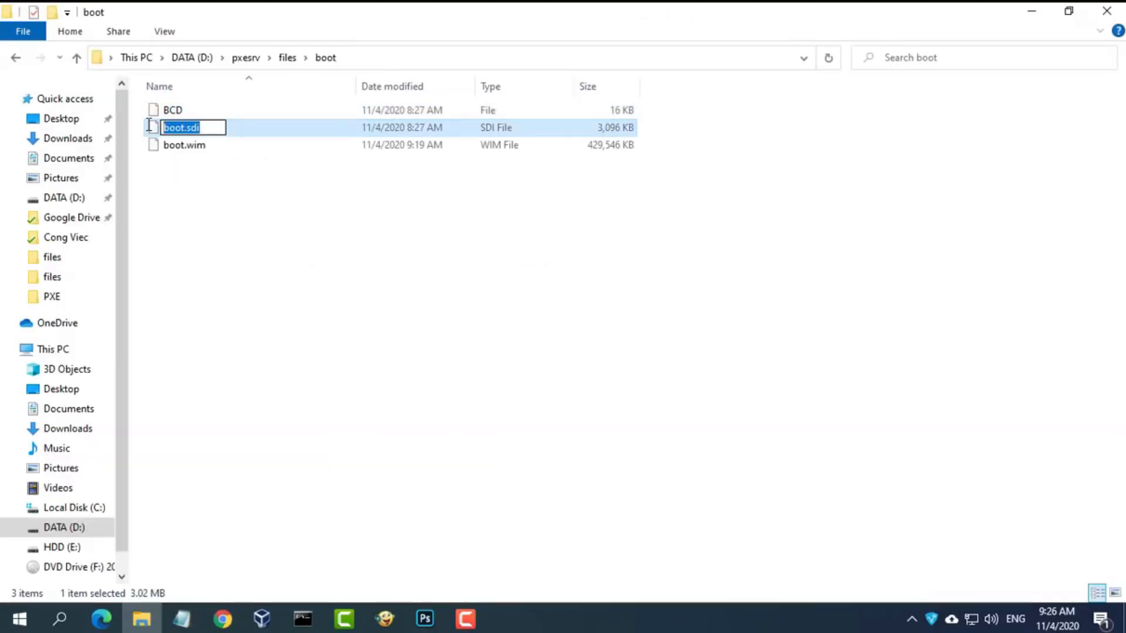
{"action": "left_click", "coordinate": [1047, 17]}
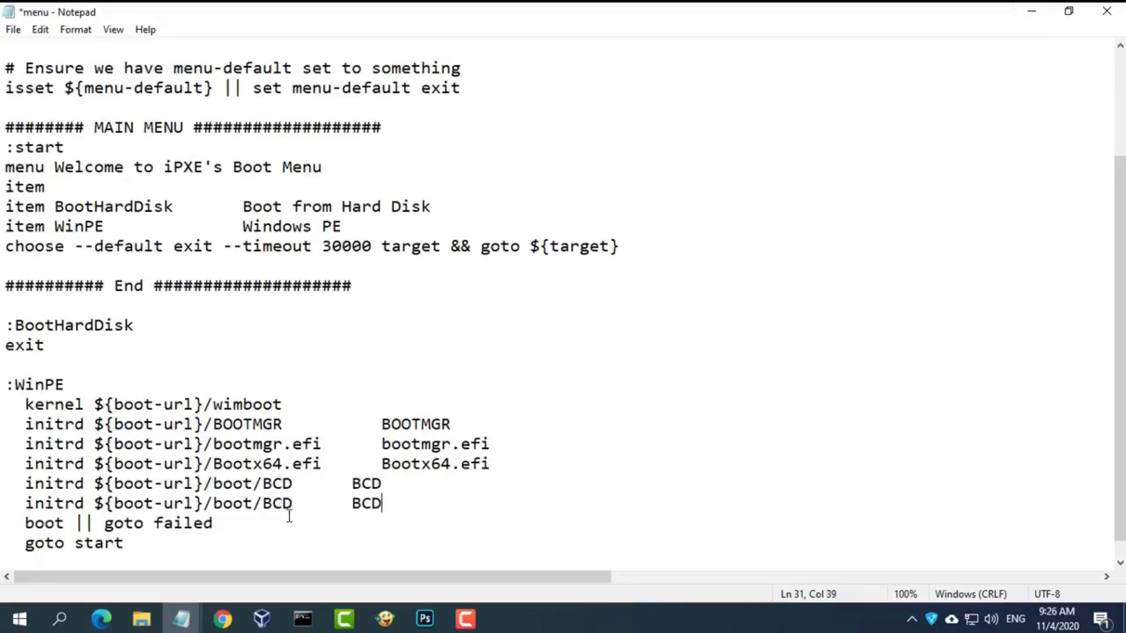
{"action": "double_click", "coordinate": [276, 504]}
{"action": "key", "text": "ctrl+v"}
{"action": "left_click_drag", "start_coordinate": [401, 504], "coordinate": [434, 503]}
{"action": "key", "text": "ctrl+v"}
- Add another copy of the boot.sdi initrd line on a new line 32
{"action": "key", "text": "Return"}
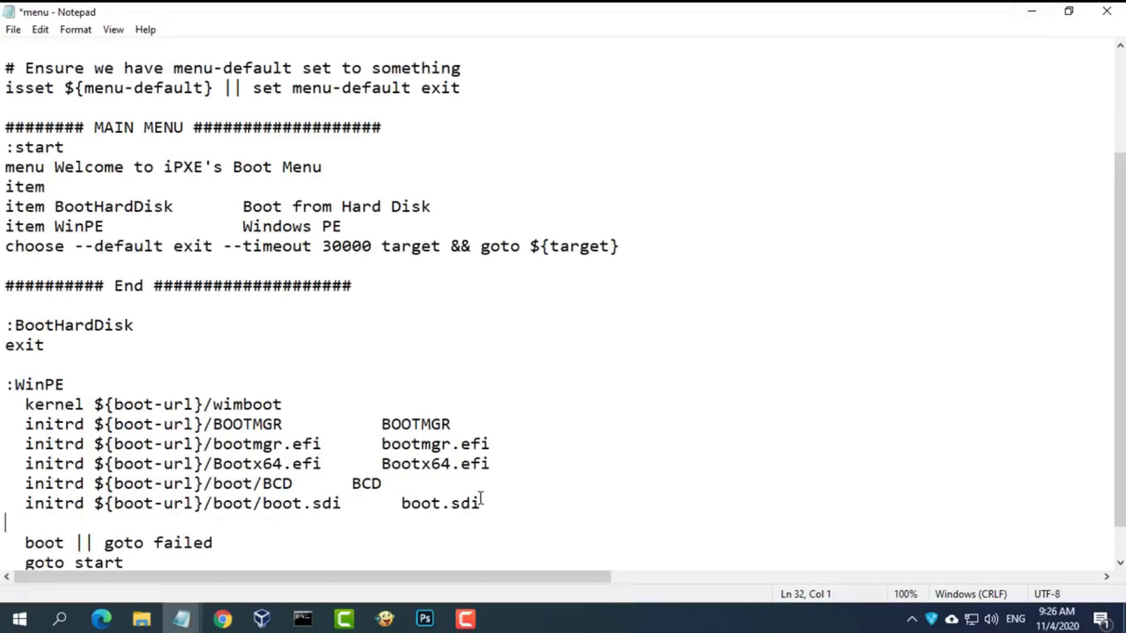
{"action": "left_click_drag", "start_coordinate": [508, 507], "coordinate": [3, 505]}
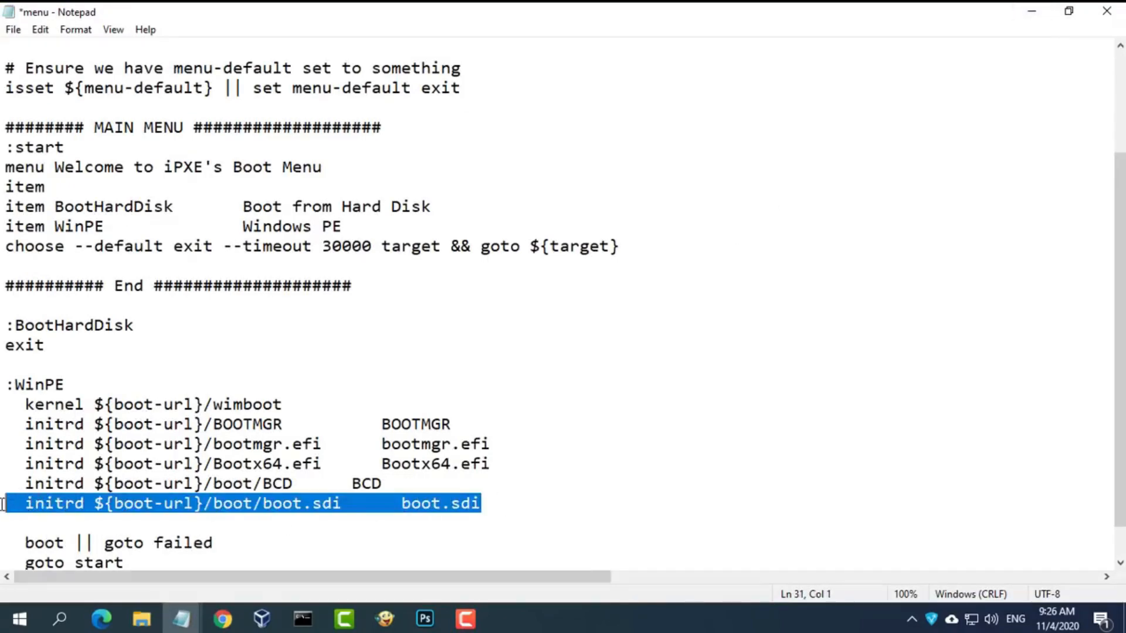
{"action": "key", "text": "ctrl+c"}
{"action": "left_click", "coordinate": [151, 518]}
{"action": "key", "text": "ctrl+v"}
- Rename line 32's files to boot.wim and remove '|| goto failed' from the boot line
{"action": "left_click", "coordinate": [142, 619]}
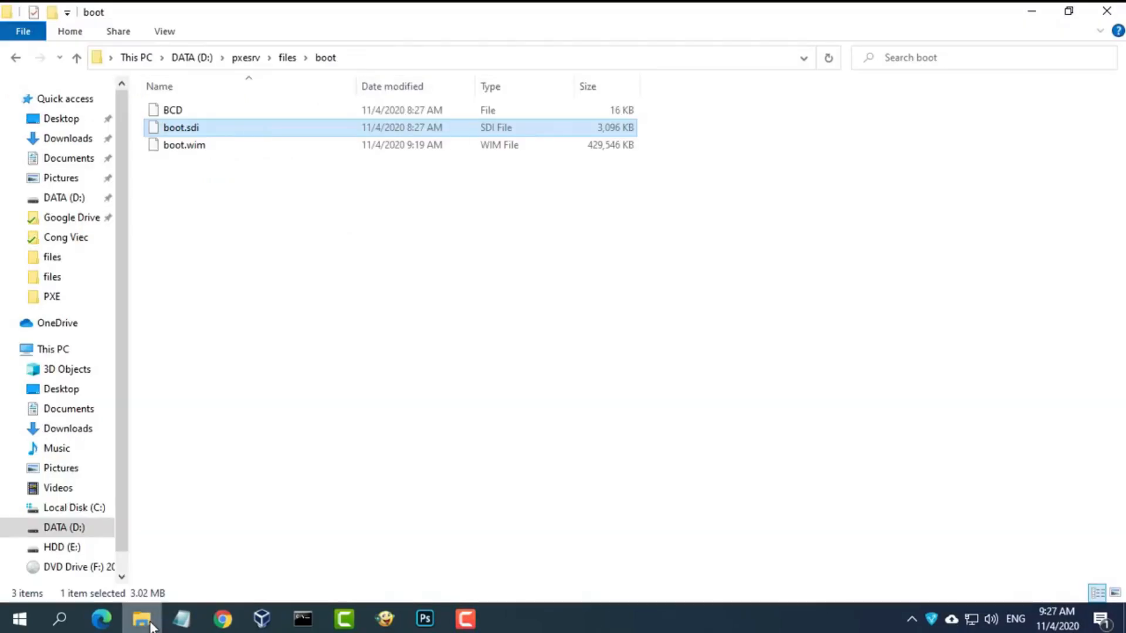
{"action": "left_click", "coordinate": [205, 149]}
{"action": "key", "text": "F2"}
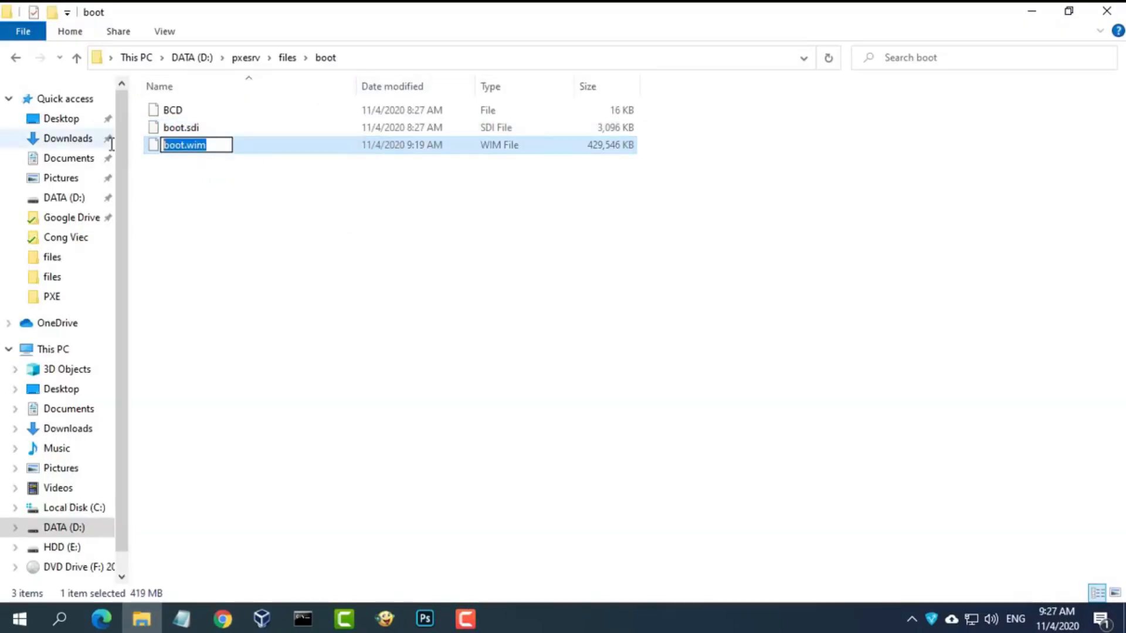
{"action": "left_click", "coordinate": [182, 619]}
{"action": "left_click", "coordinate": [251, 539]}
{"action": "left_click_drag", "start_coordinate": [342, 523], "coordinate": [264, 524]}
{"action": "type", "text": "boot.wim"}
{"action": "left_click_drag", "start_coordinate": [482, 523], "coordinate": [401, 523]}
{"action": "type", "text": "boot.wim"}
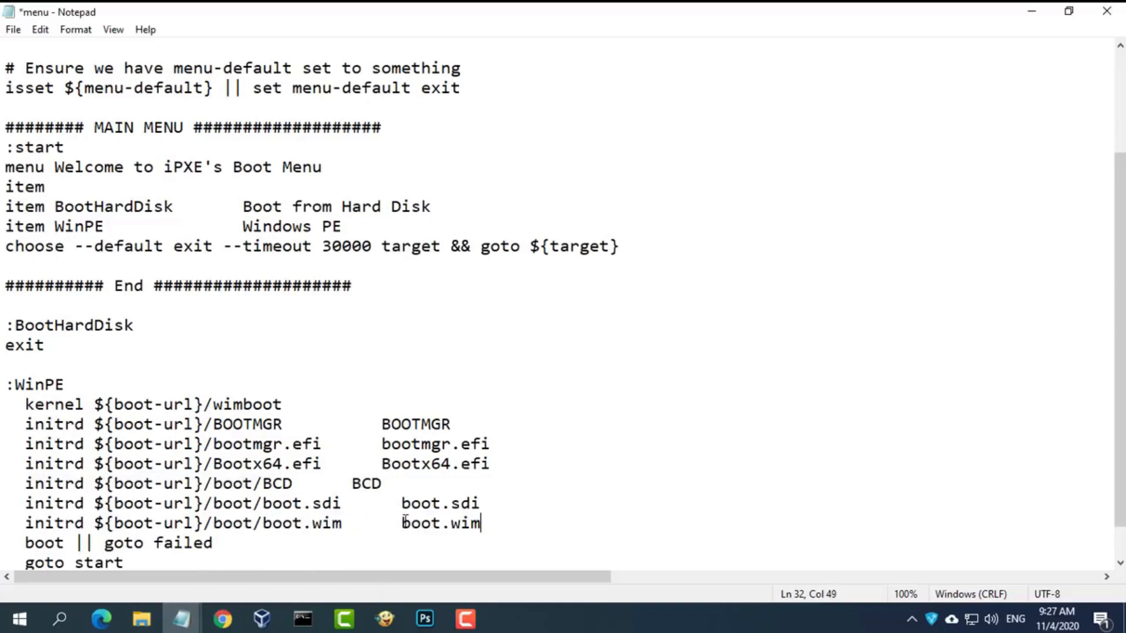
{"action": "left_click_drag", "start_coordinate": [214, 543], "coordinate": [79, 544]}
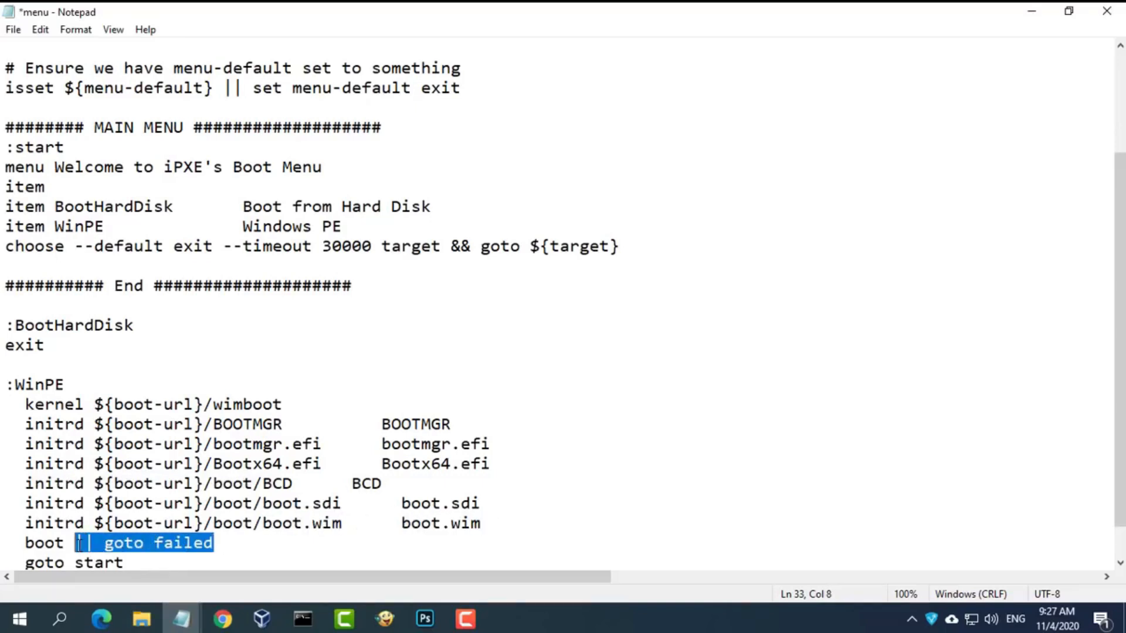
{"action": "key", "text": "BackSpace"}
{"action": "key", "text": "BackSpace"}
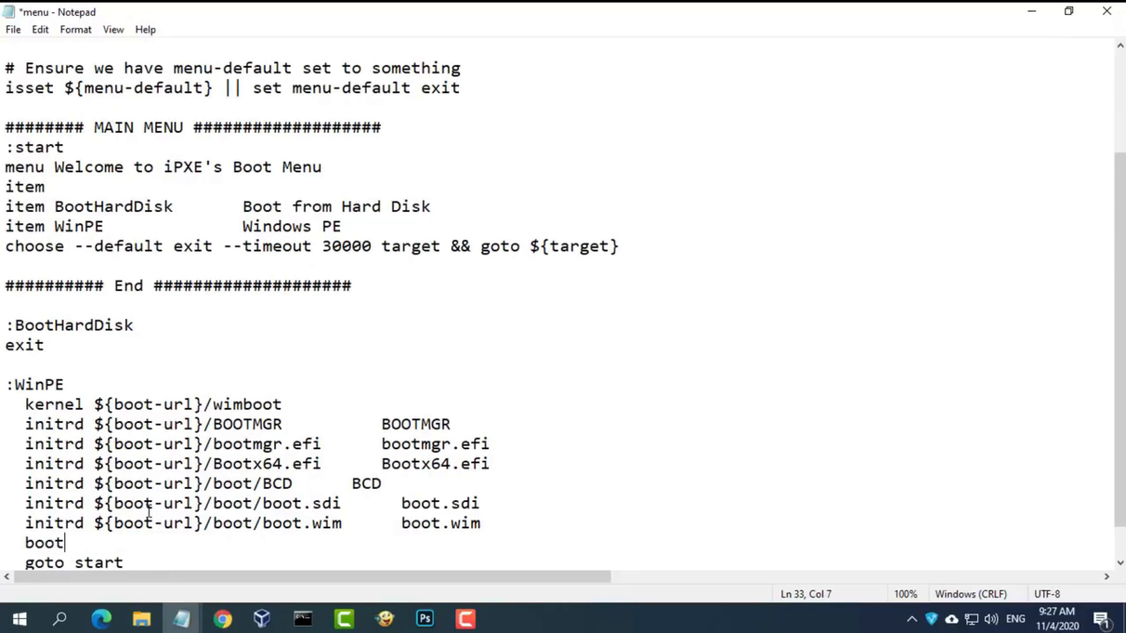
- Review the script, highlighting the BootHardDisk and WinPE menu entries and their matching labels
{"action": "scroll", "coordinate": [893, 194], "scroll_direction": "up", "scroll_amount": 3}
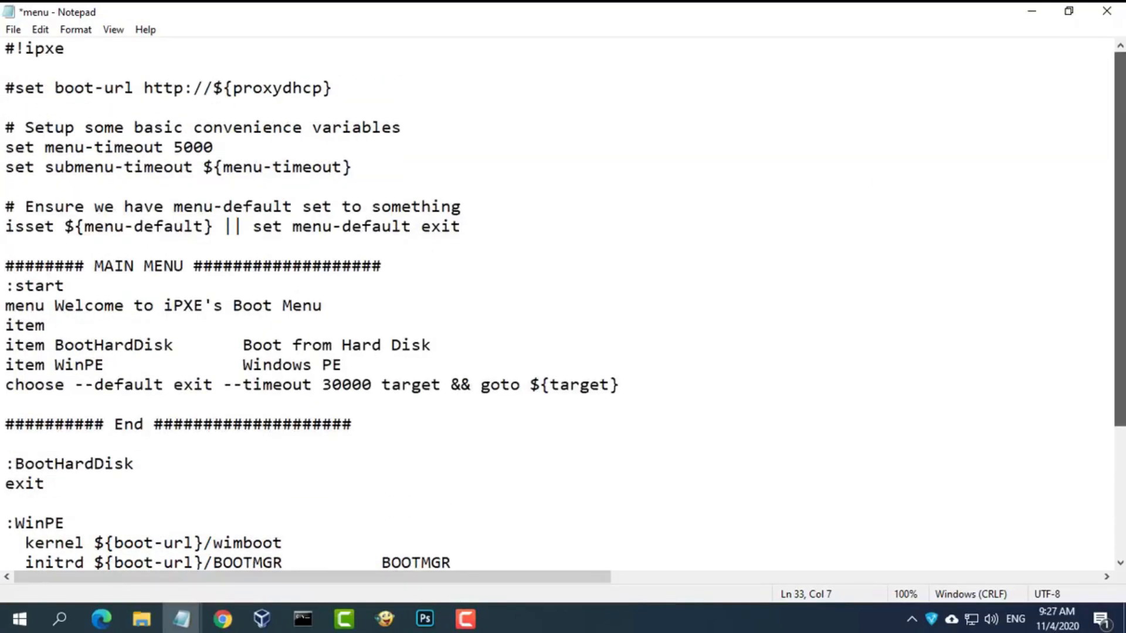
{"action": "scroll", "coordinate": [563, 305], "scroll_direction": "down", "scroll_amount": 3}
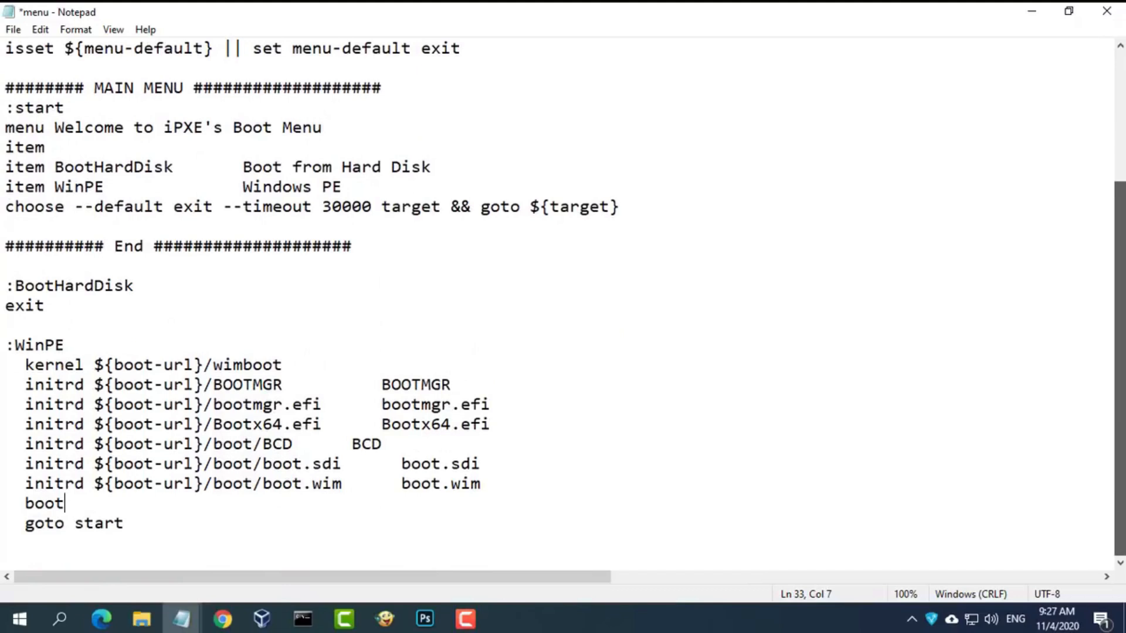
{"action": "left_click_drag", "start_coordinate": [60, 169], "coordinate": [176, 168]}
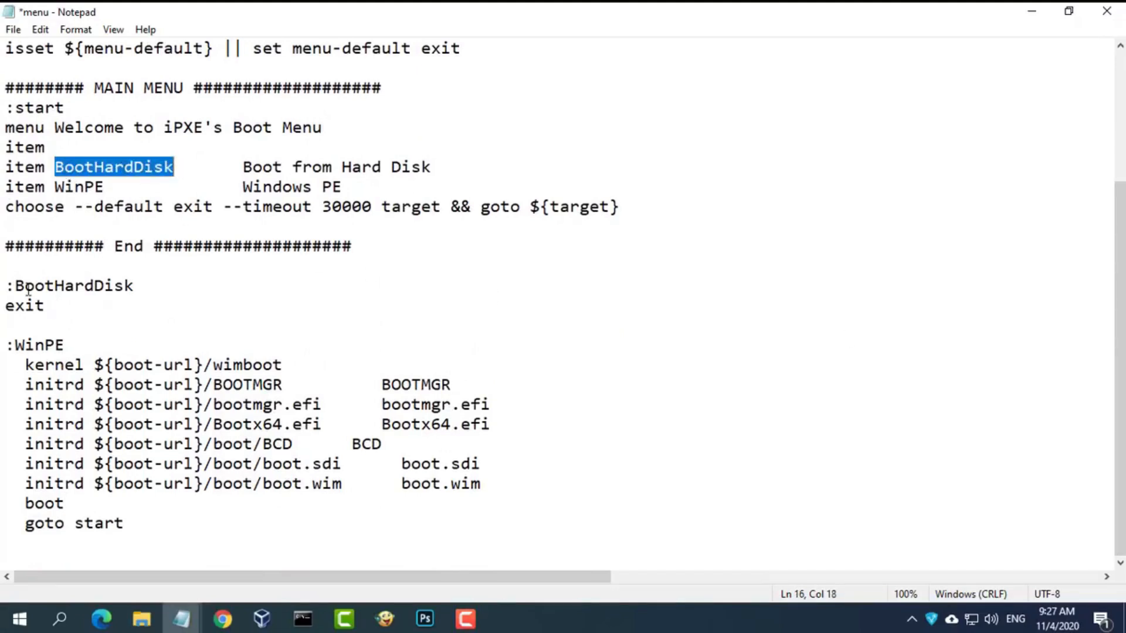
{"action": "left_click_drag", "start_coordinate": [18, 286], "coordinate": [148, 285]}
{"action": "left_click_drag", "start_coordinate": [56, 187], "coordinate": [106, 188]}
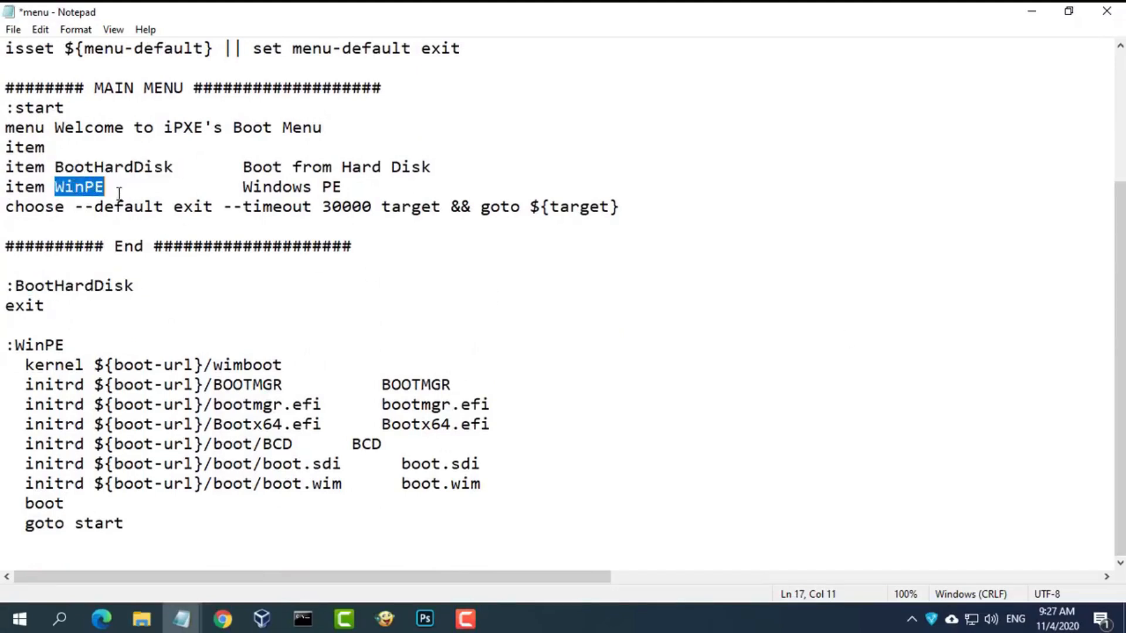
{"action": "left_click_drag", "start_coordinate": [16, 345], "coordinate": [88, 344]}
- Save the edited iPXE menu script and close Notepad
{"action": "scroll", "coordinate": [1122, 406], "scroll_direction": "up", "scroll_amount": 3}
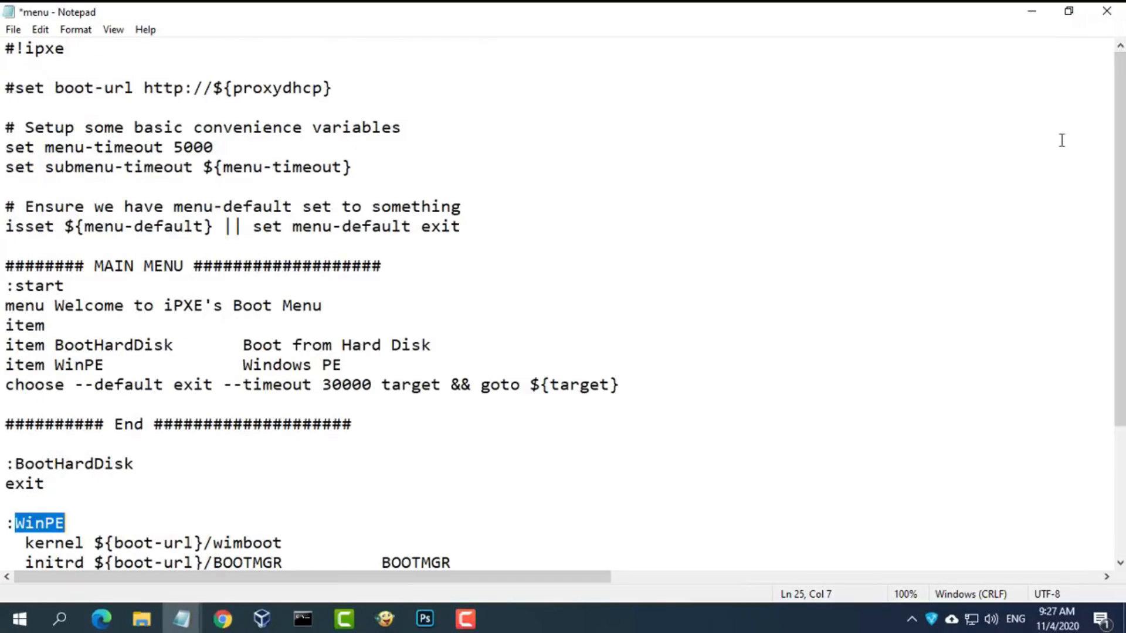
{"action": "left_click", "coordinate": [13, 30]}
{"action": "left_click", "coordinate": [44, 107]}
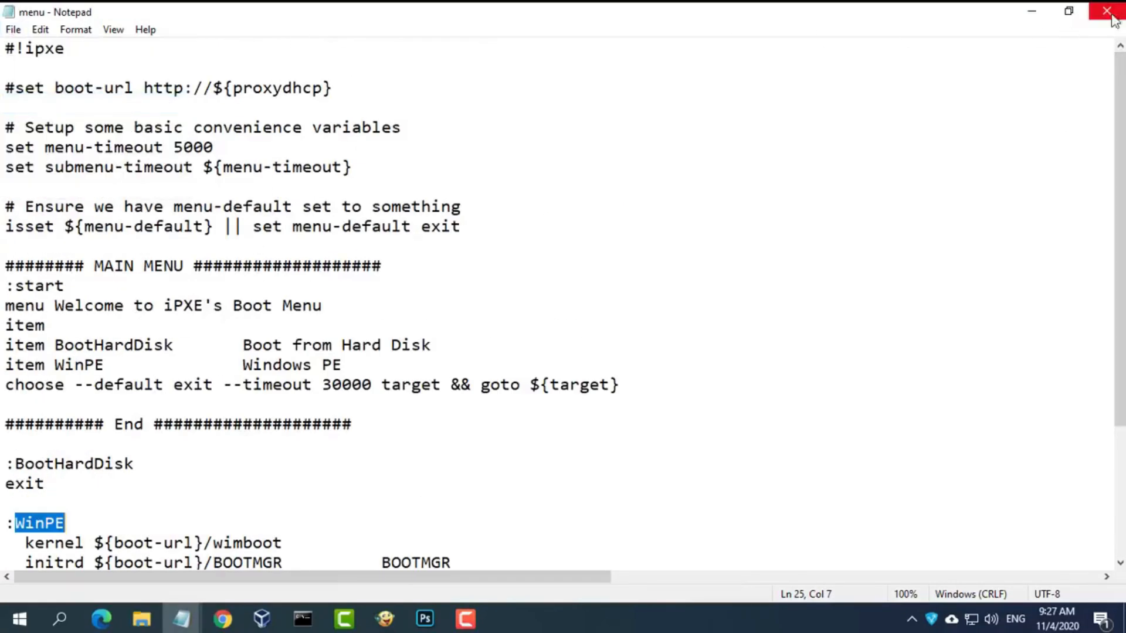
{"action": "left_click", "coordinate": [1107, 11]}
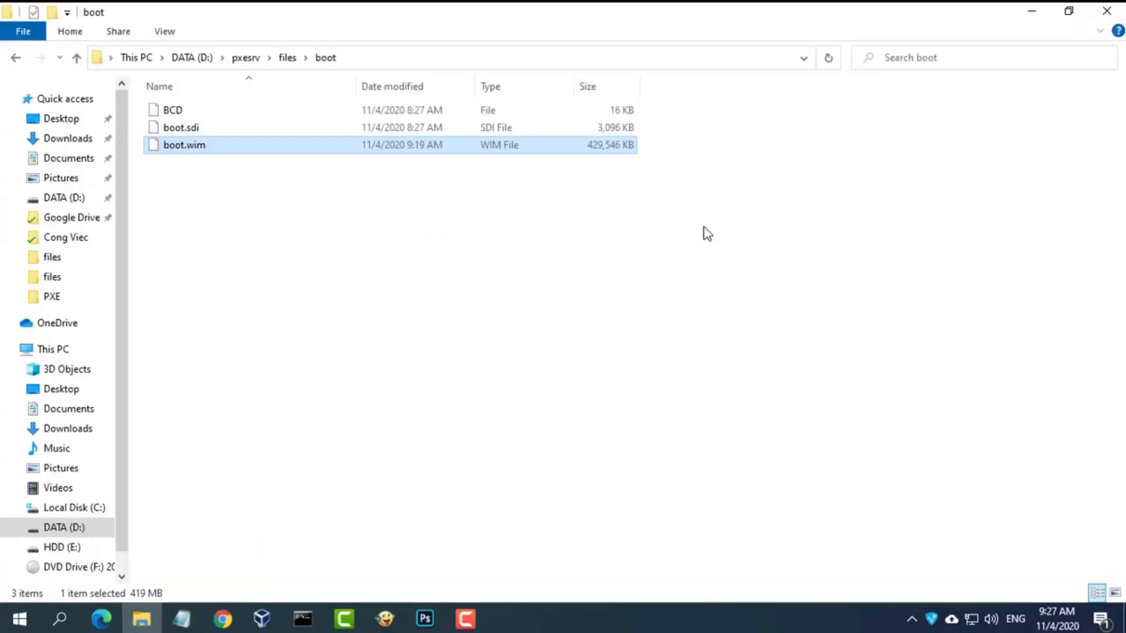
- Close the boot folder window and copy the Microsoft Windows 10 download URL from the install notes
{"action": "left_click", "coordinate": [1109, 11]}
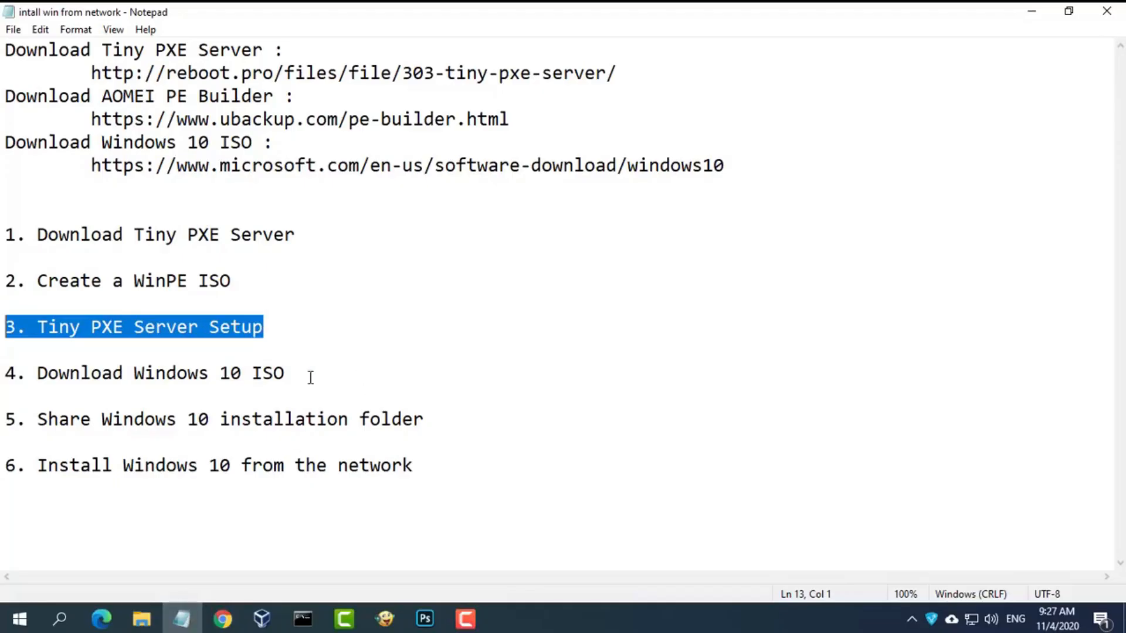
{"action": "left_click_drag", "start_coordinate": [311, 377], "coordinate": [4, 374]}
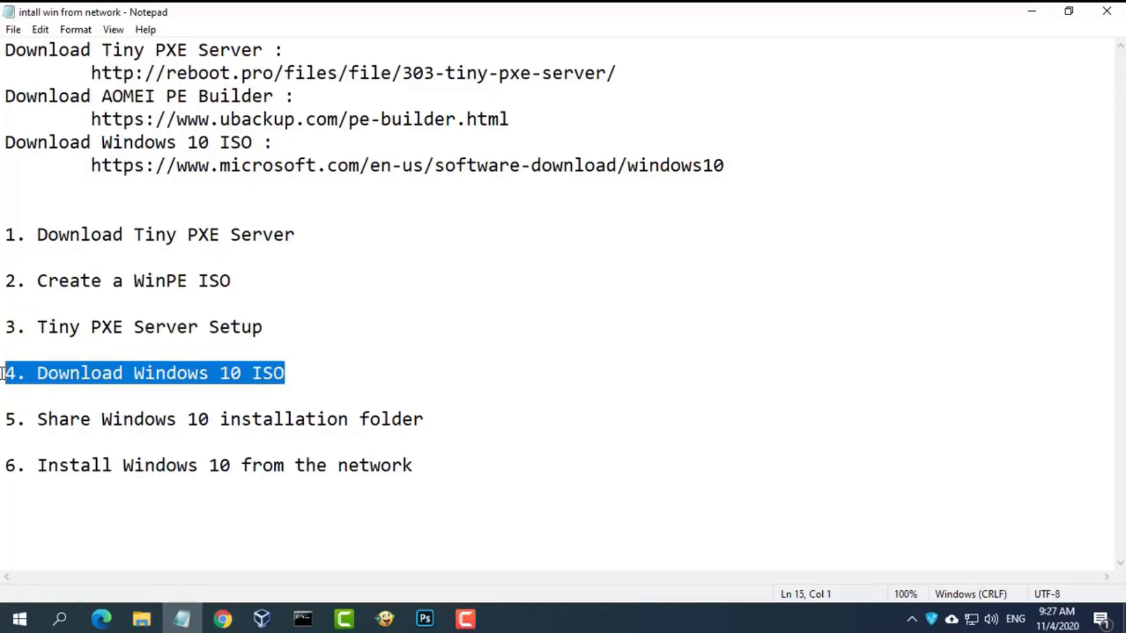
{"action": "left_click", "coordinate": [732, 166]}
{"action": "left_click_drag", "start_coordinate": [732, 166], "coordinate": [89, 167]}
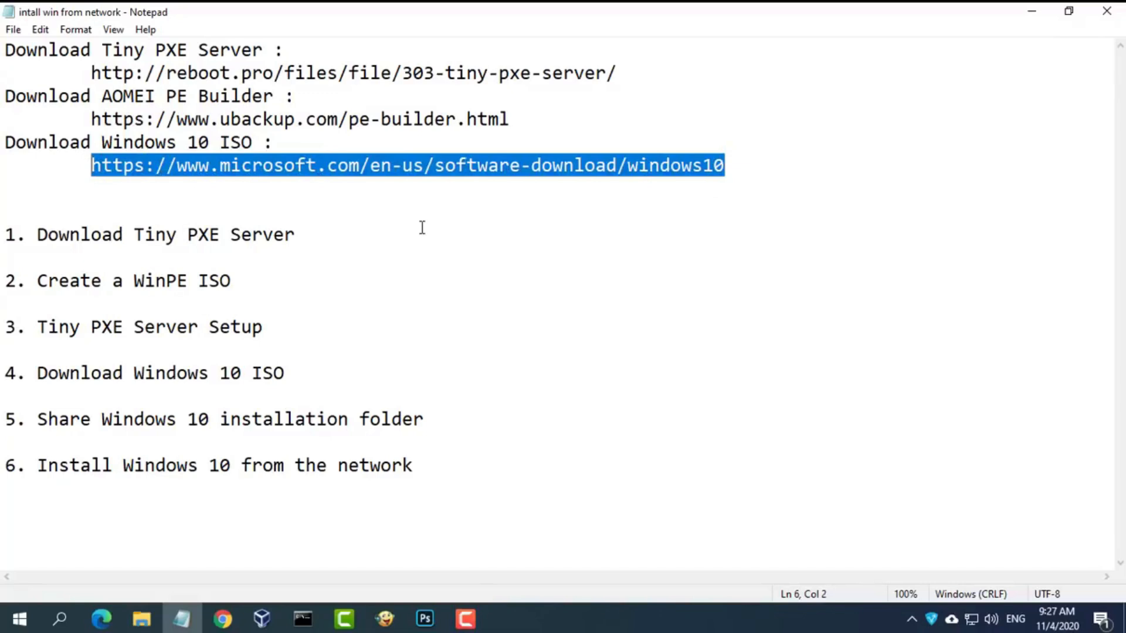
{"action": "left_click", "coordinate": [223, 619]}
- Load Microsoft's Download Windows 10 page from the pasted URL
{"action": "key", "text": "ctrl+v"}
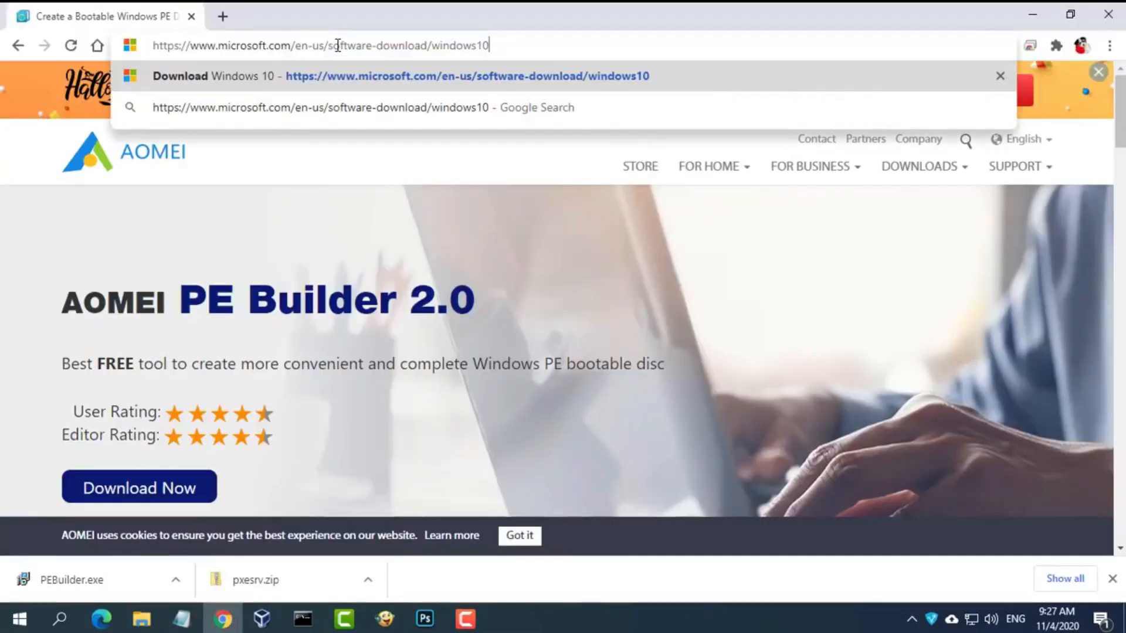
{"action": "left_click", "coordinate": [346, 80]}
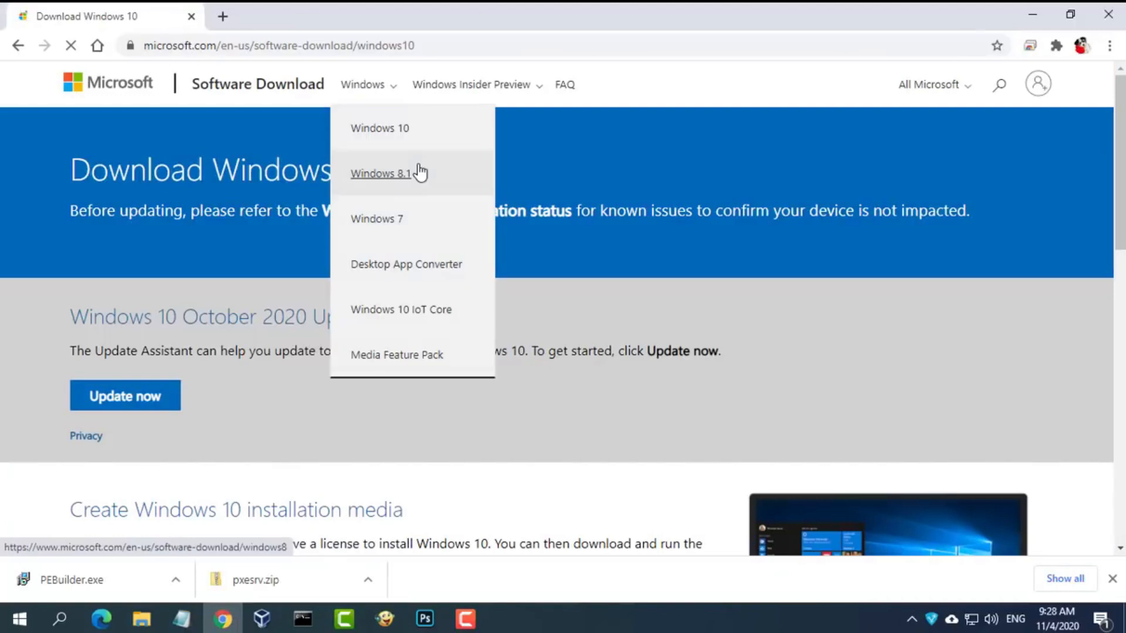
{"action": "scroll", "coordinate": [1102, 205], "scroll_direction": "down", "scroll_amount": 6}
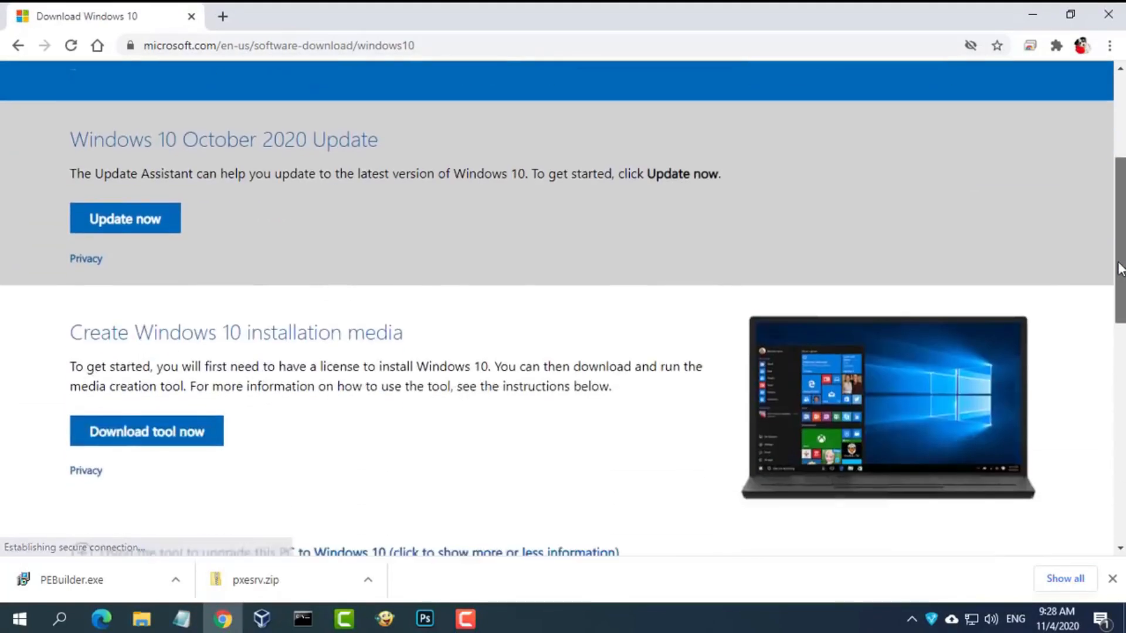
- Download MediaCreationTool20H2.exe, save it, and allow it to run past SmartScreen
{"action": "left_click", "coordinate": [151, 314]}
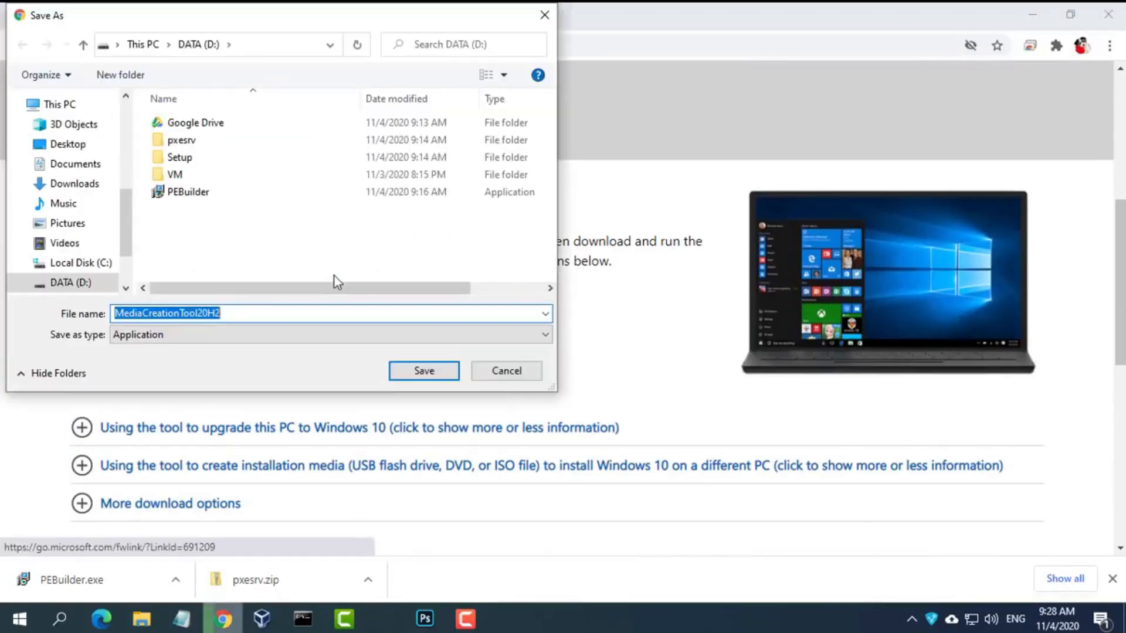
{"action": "left_click", "coordinate": [418, 374]}
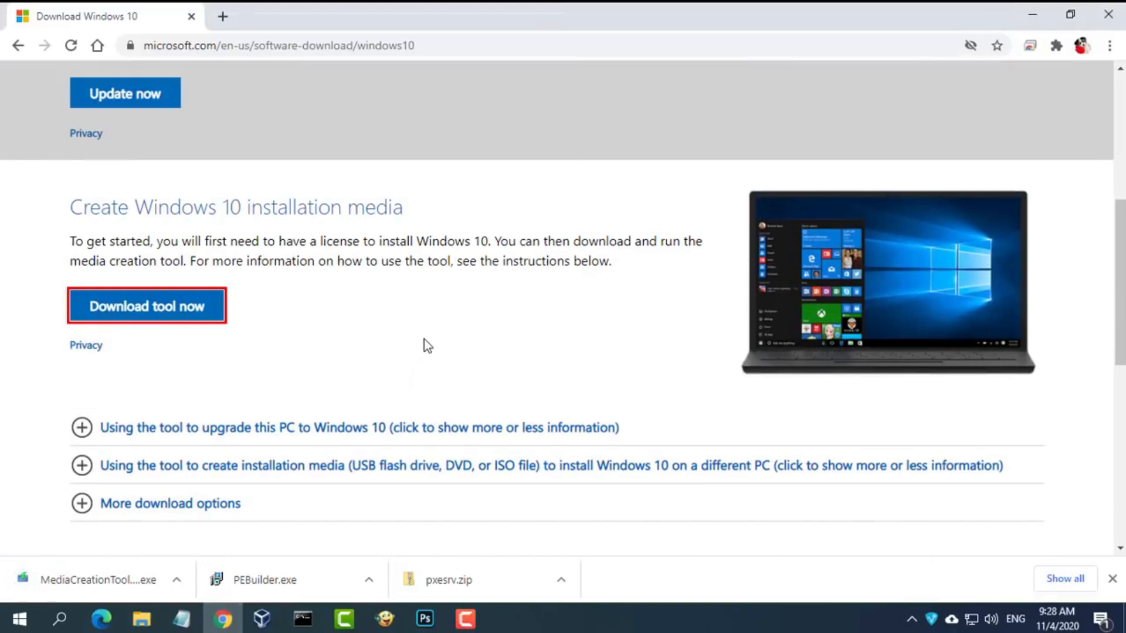
{"action": "left_click", "coordinate": [93, 582]}
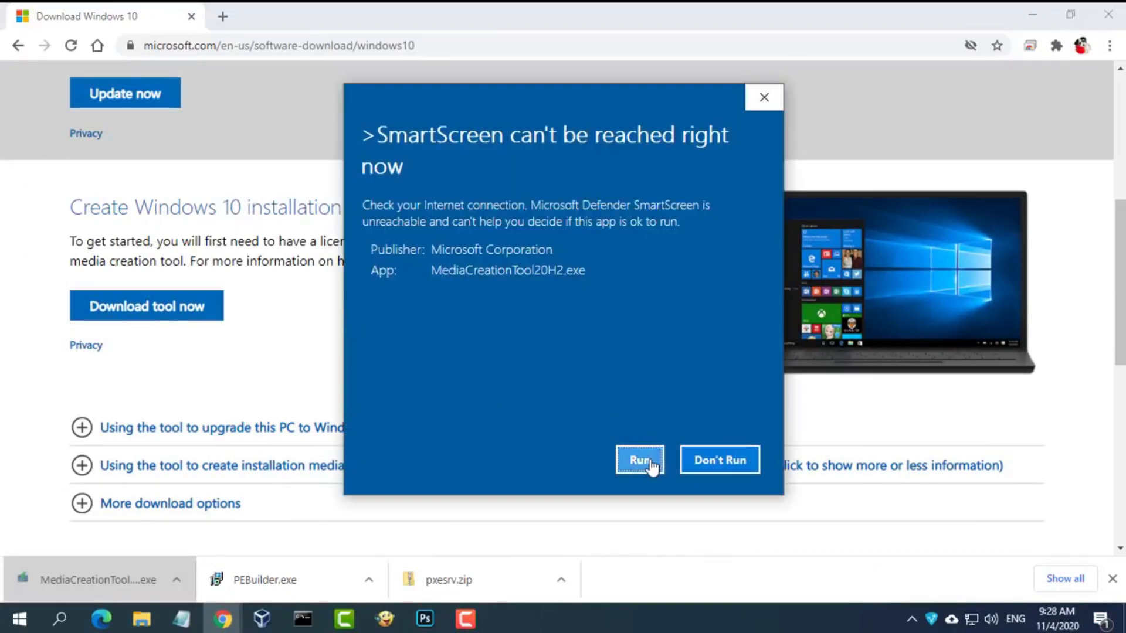
{"action": "left_click", "coordinate": [640, 461]}
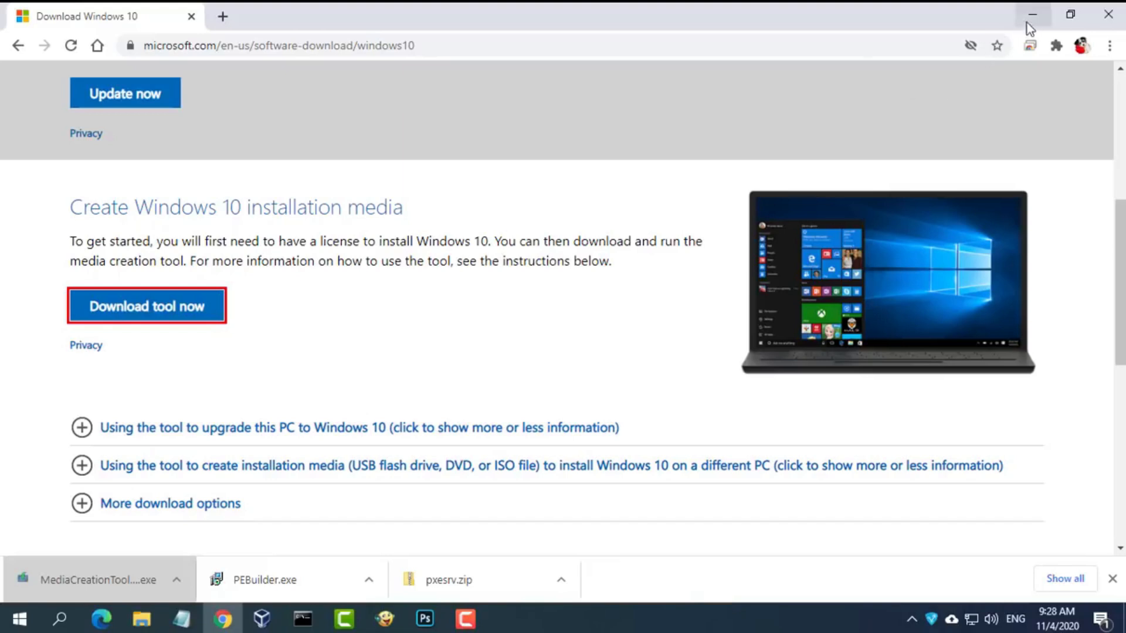
{"action": "left_click", "coordinate": [1031, 17]}
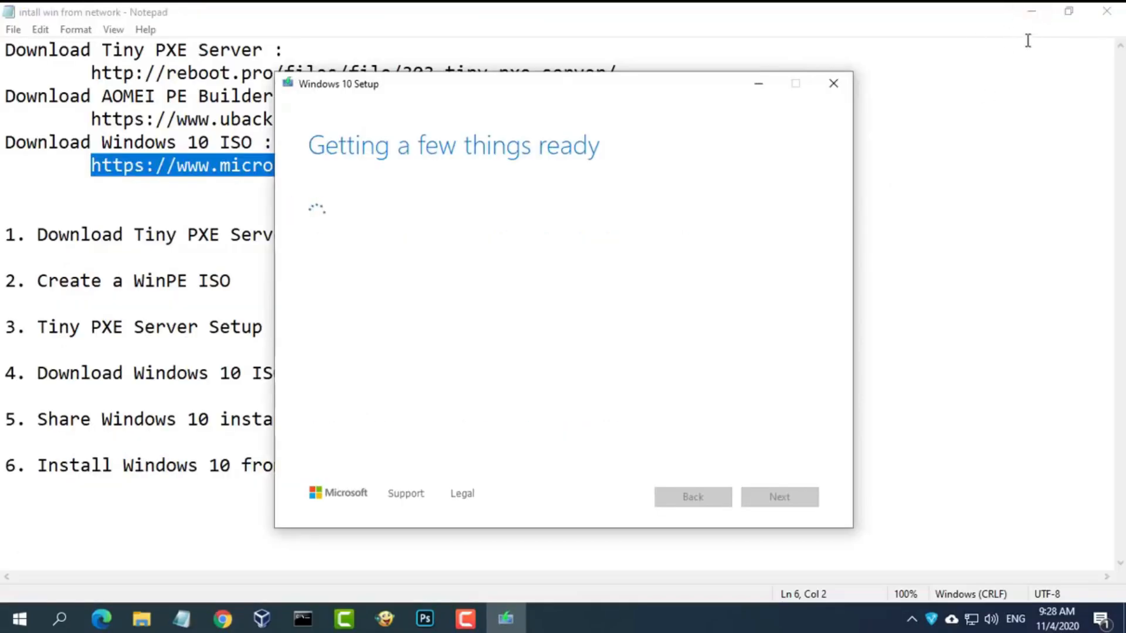
- Choose to create installation media for another PC, keeping the recommended 64-bit (x64) options
{"action": "left_click", "coordinate": [1032, 15]}
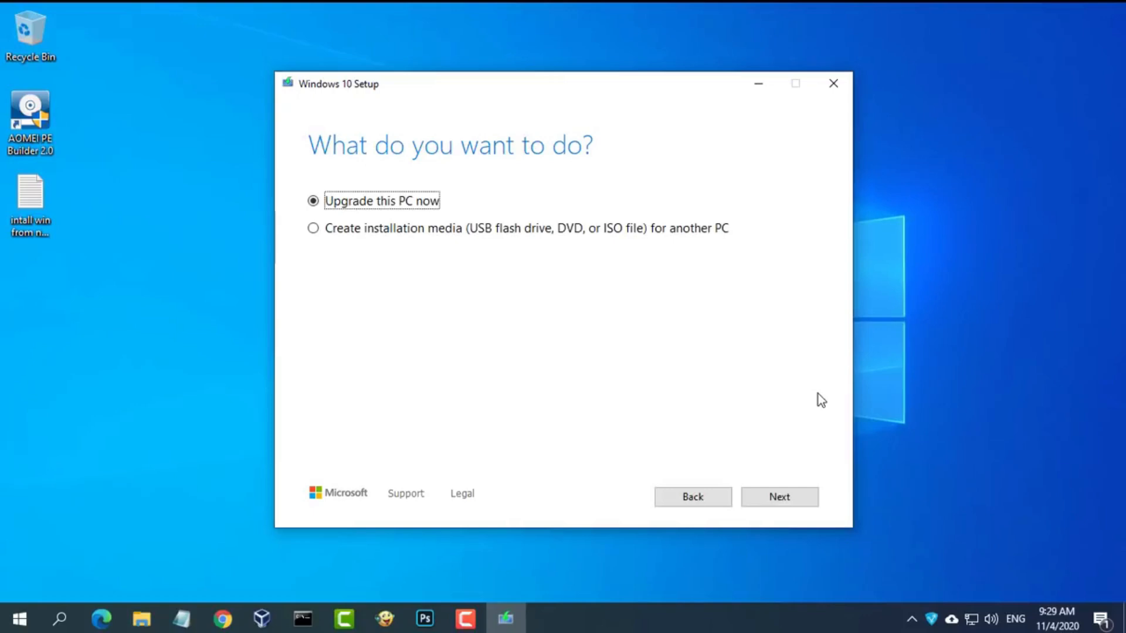
{"action": "left_click", "coordinate": [352, 235]}
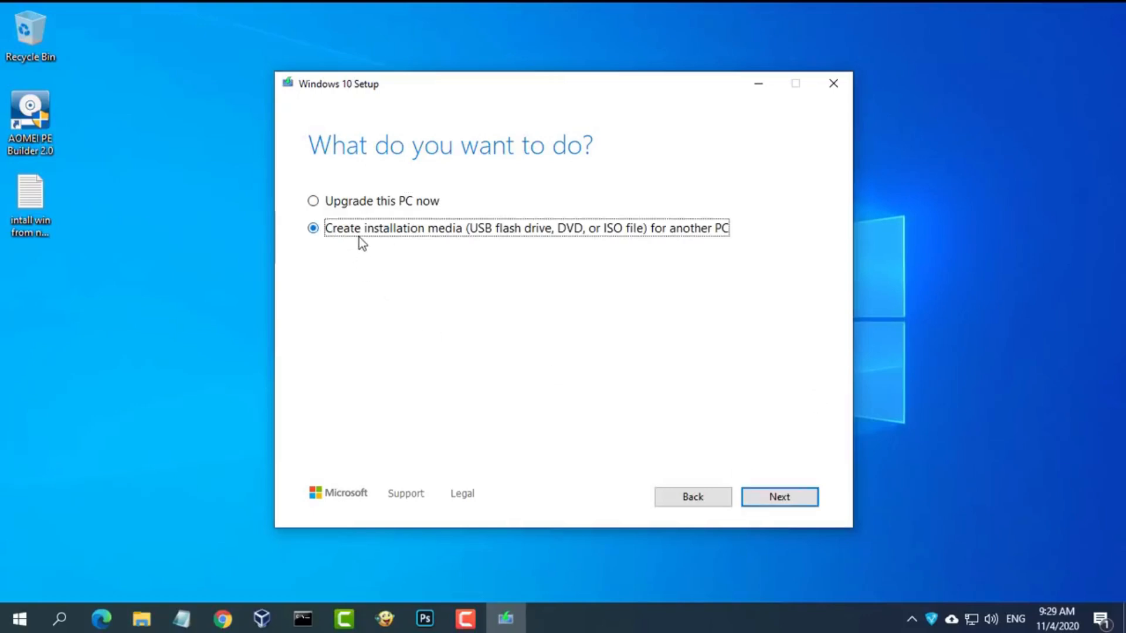
{"action": "left_click", "coordinate": [770, 496]}
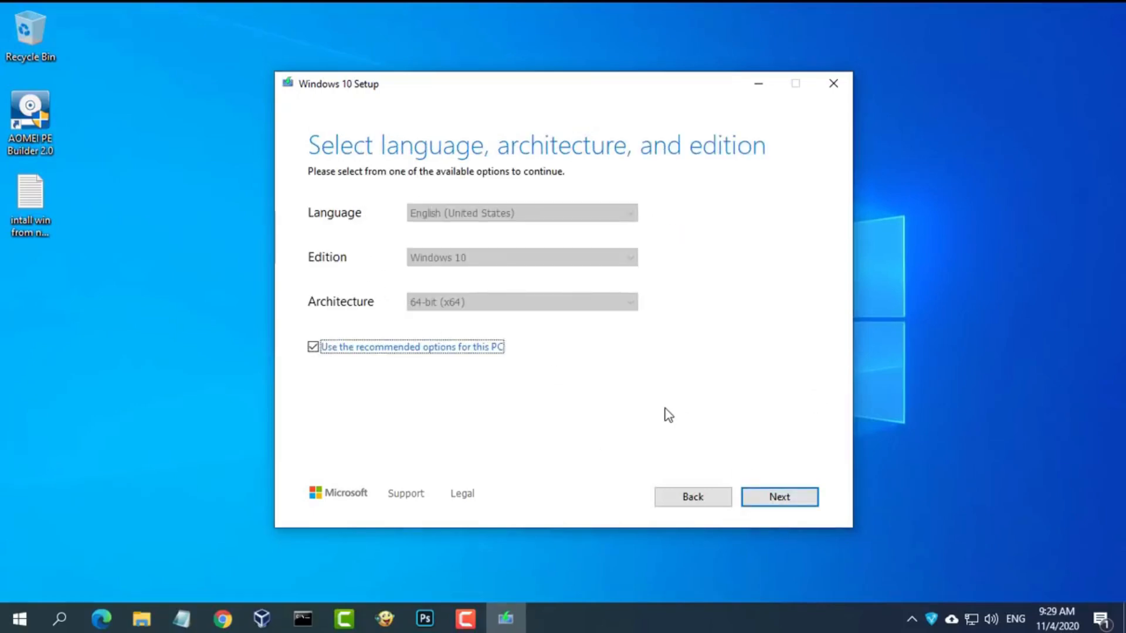
{"action": "left_click", "coordinate": [466, 347]}
{"action": "left_click", "coordinate": [494, 305]}
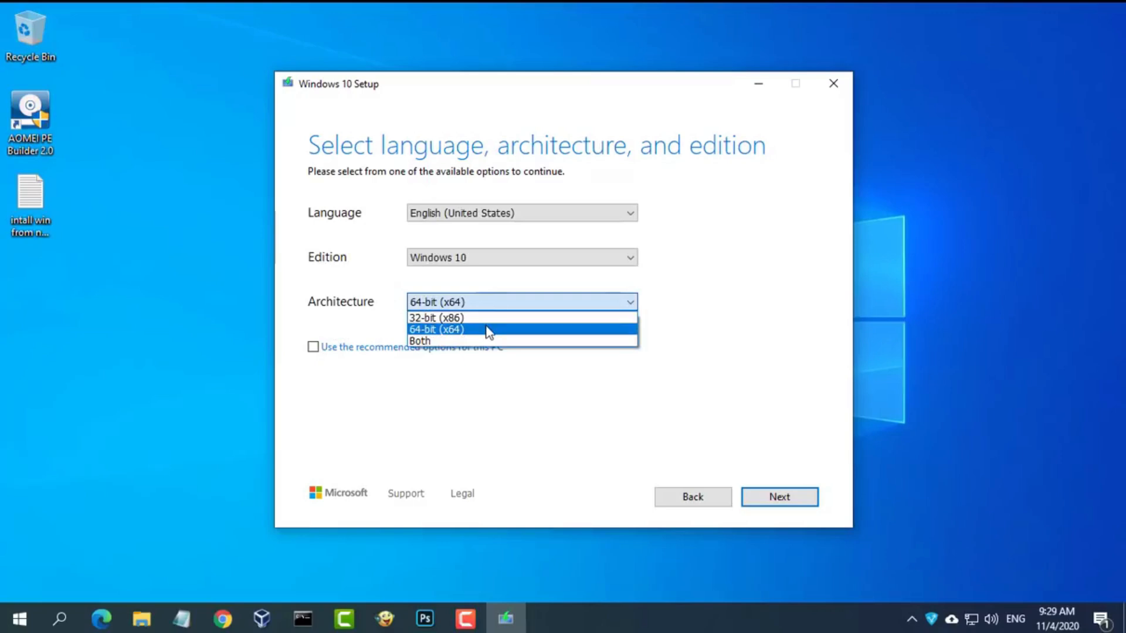
{"action": "left_click", "coordinate": [488, 329]}
{"action": "left_click", "coordinate": [345, 348]}
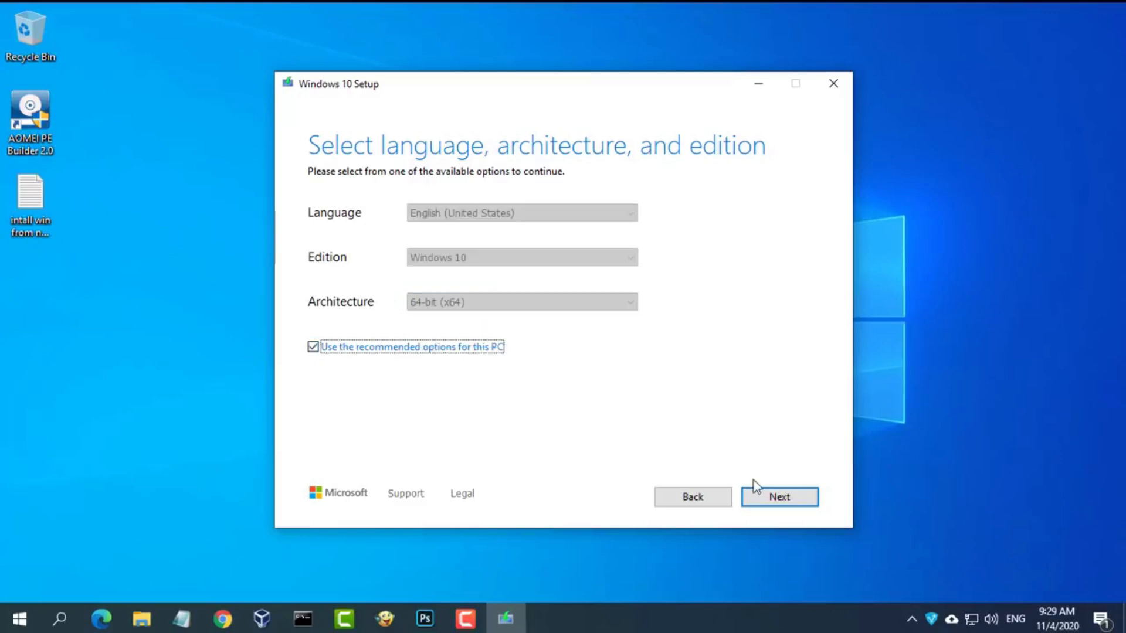
{"action": "left_click", "coordinate": [770, 497]}
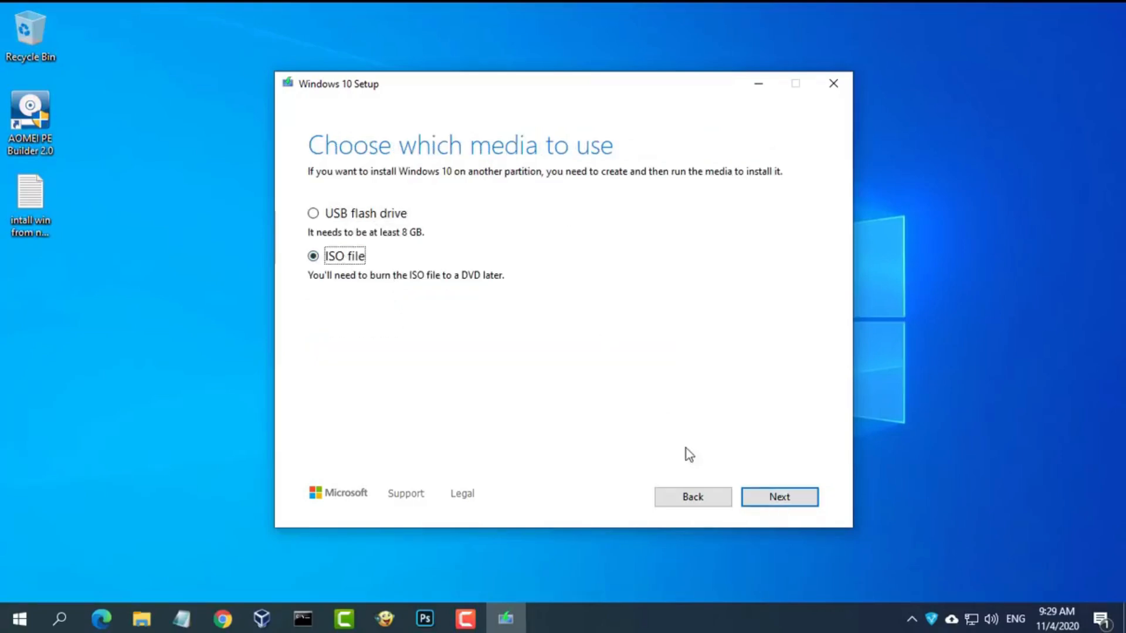
- Create an ISO file saved as Windows on DATA (D:) and finish the setup tool
{"action": "left_click", "coordinate": [778, 497]}
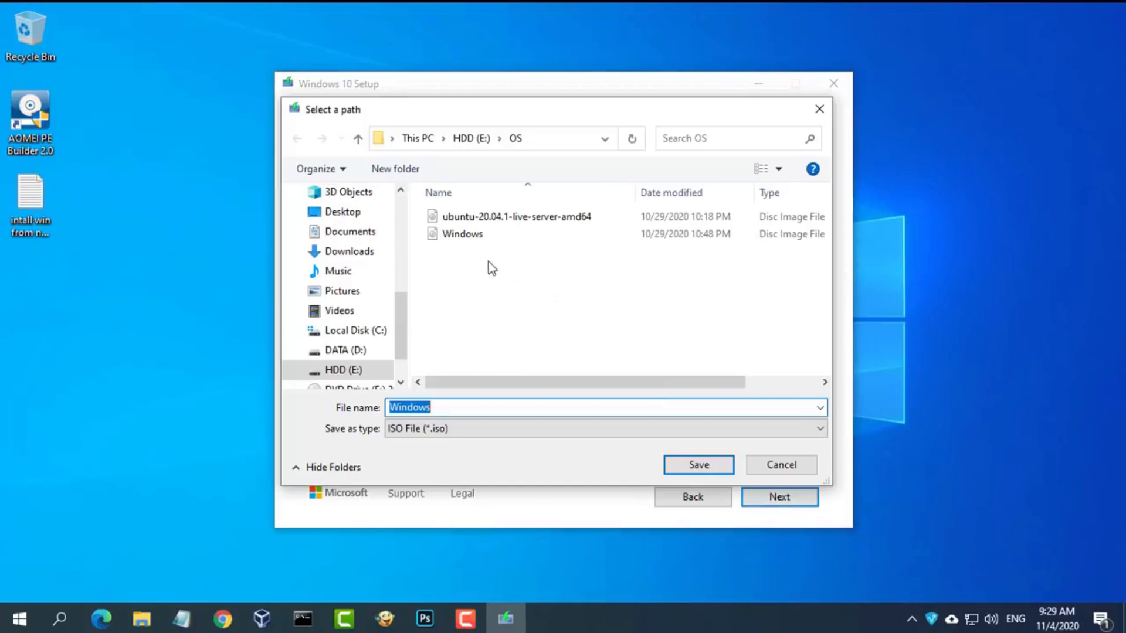
{"action": "left_click", "coordinate": [352, 350]}
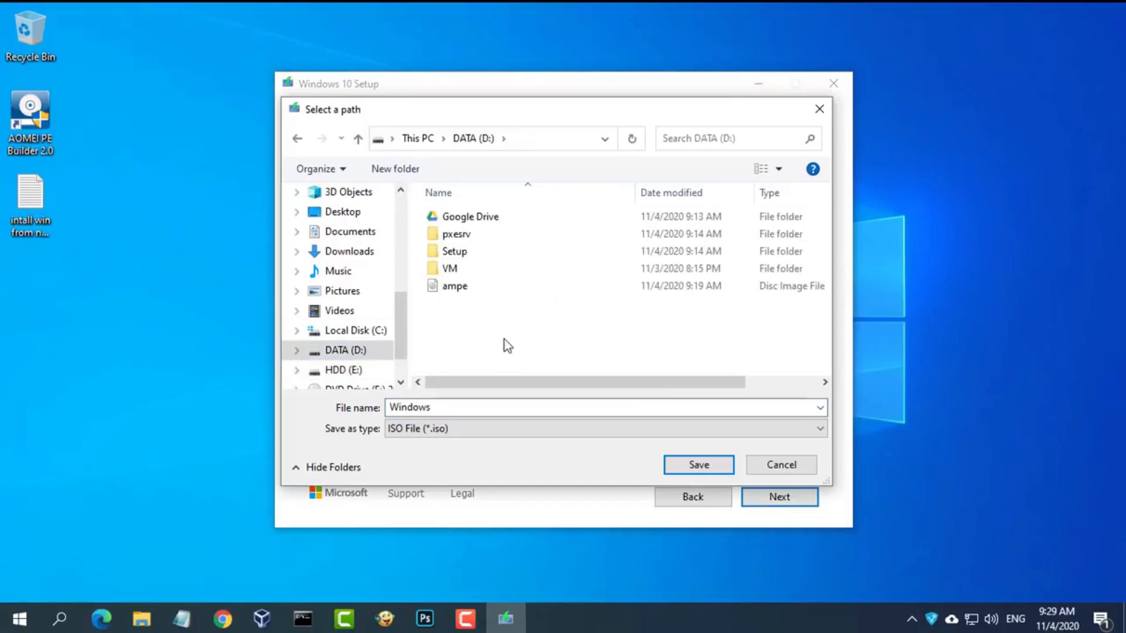
{"action": "left_click", "coordinate": [699, 465]}
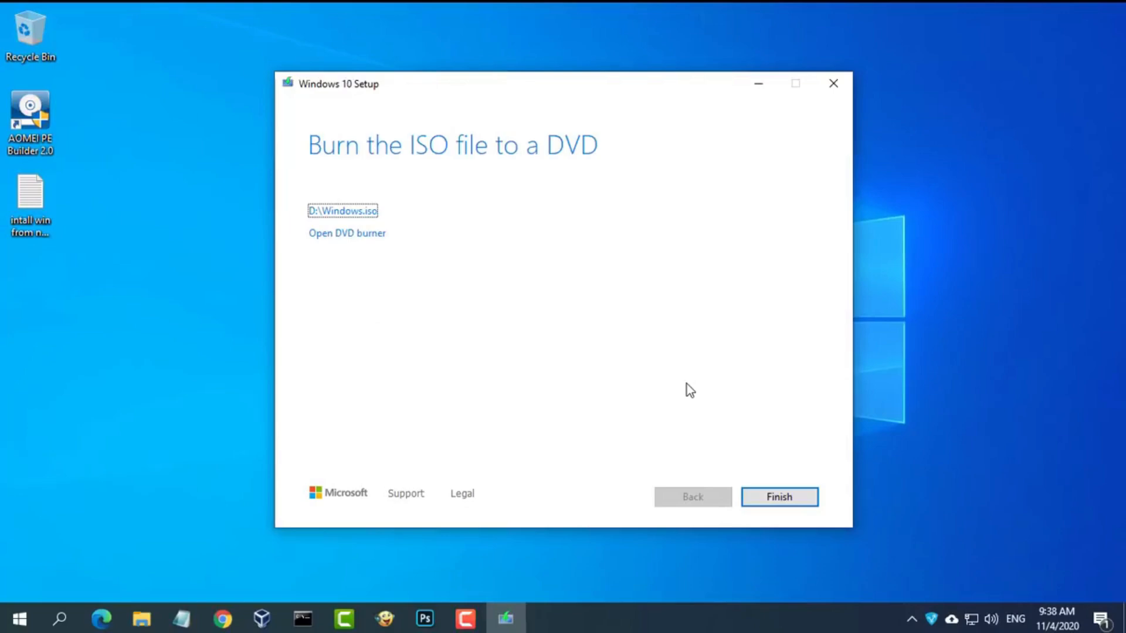
{"action": "left_click", "coordinate": [792, 500]}
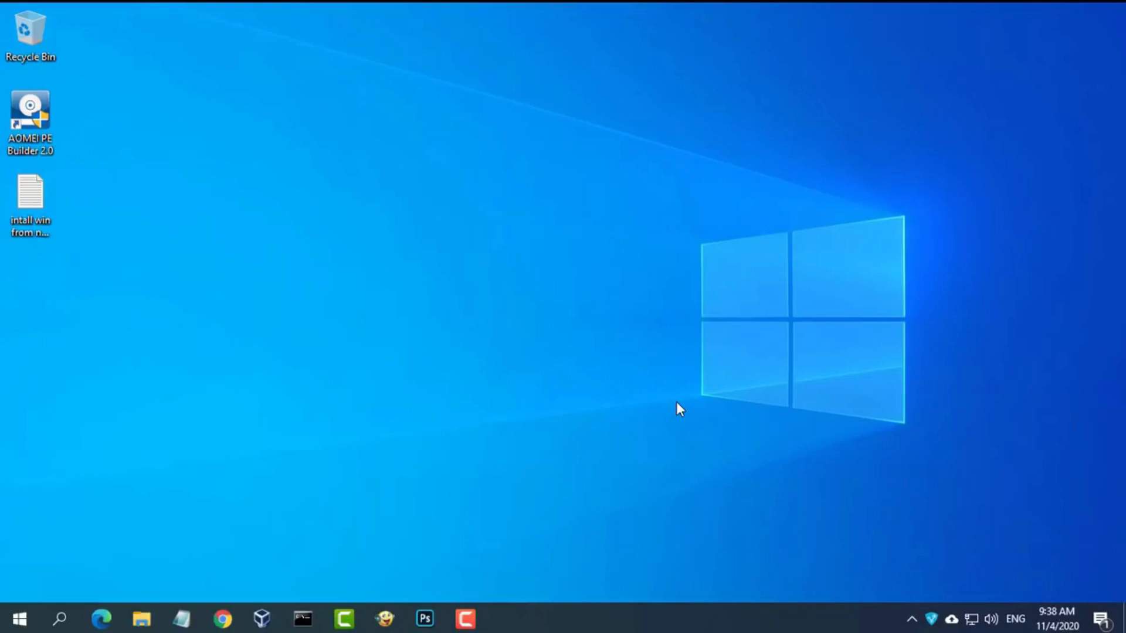
- Check the new Windows image on DATA (D:) and eject the old disc from DVD Drive (F:)
{"action": "left_click", "coordinate": [144, 619]}
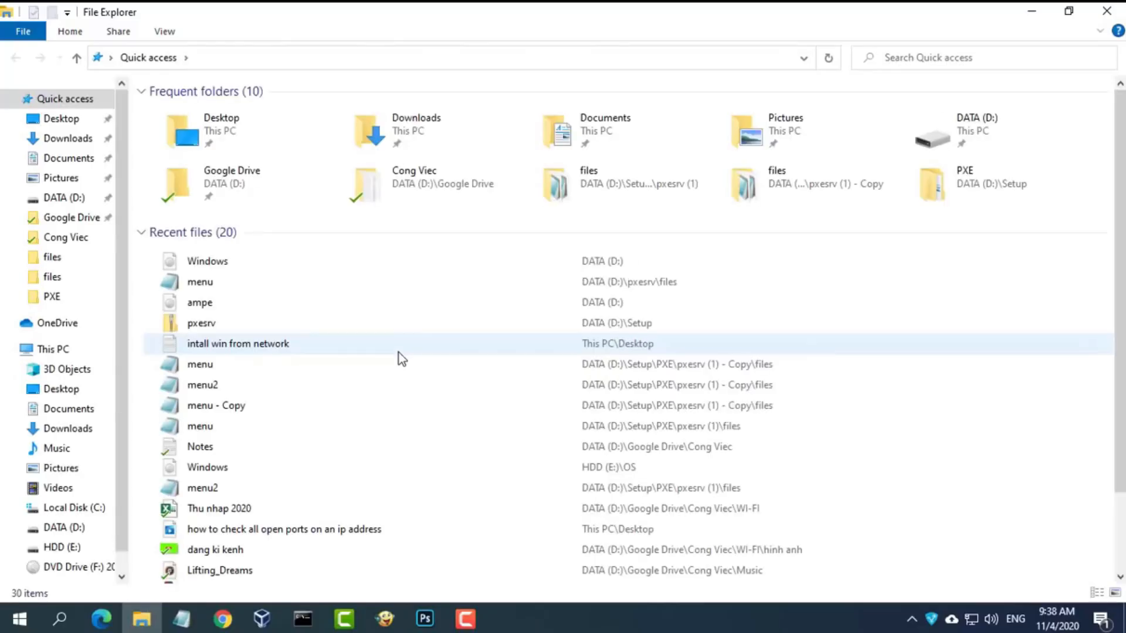
{"action": "left_click", "coordinate": [75, 529]}
{"action": "left_click", "coordinate": [195, 239]}
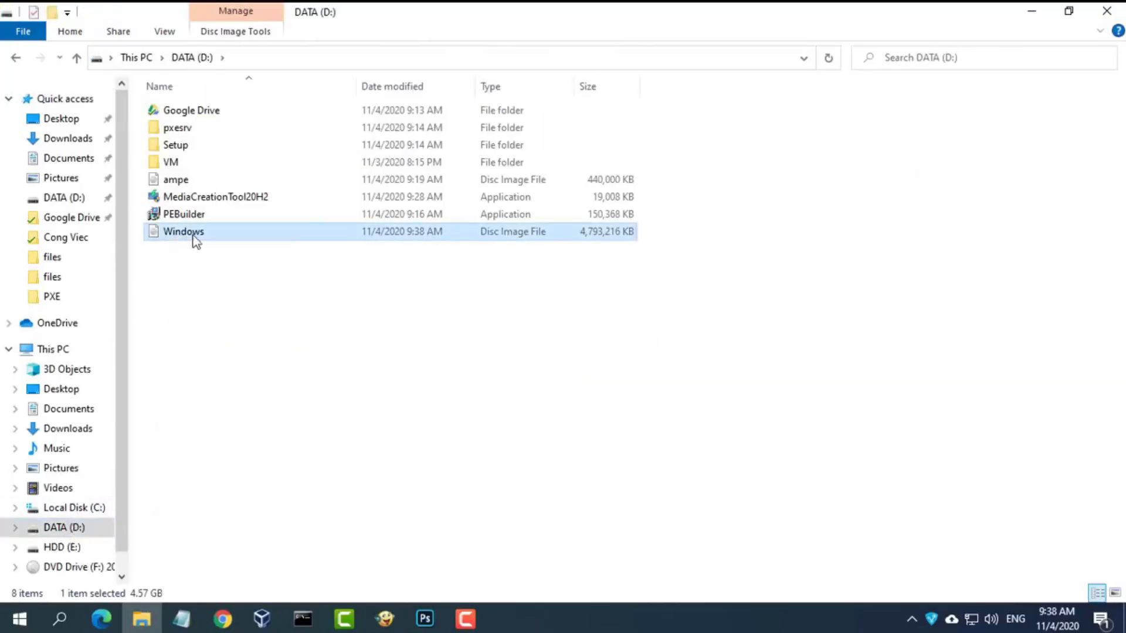
{"action": "scroll", "coordinate": [119, 451], "scroll_direction": "down", "scroll_amount": 2}
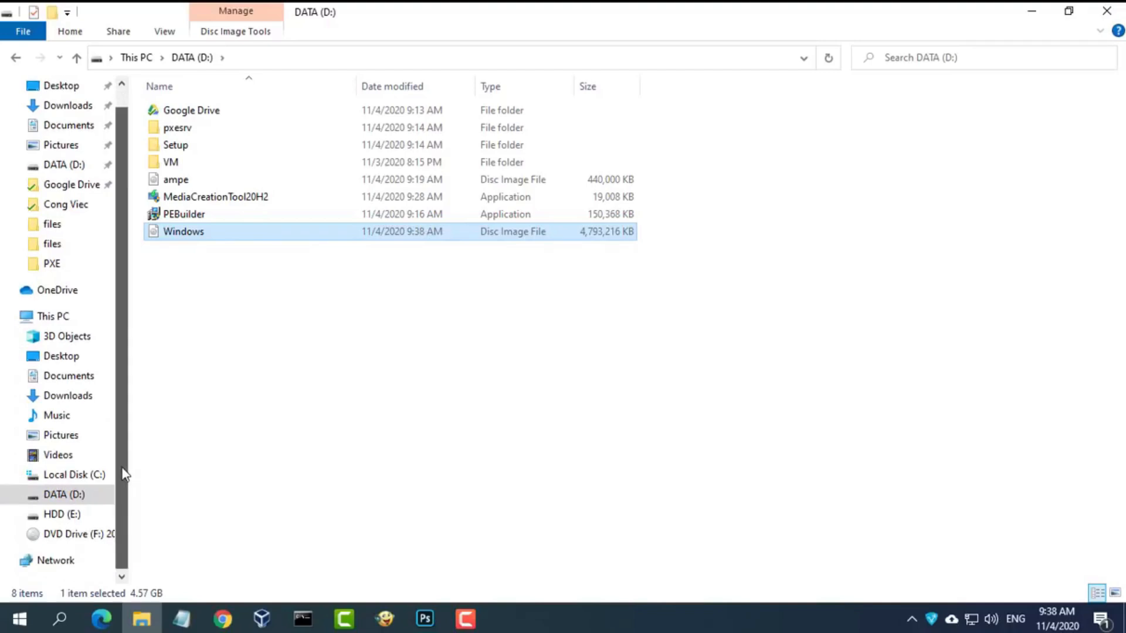
{"action": "left_click", "coordinate": [75, 321]}
{"action": "left_click", "coordinate": [835, 246]}
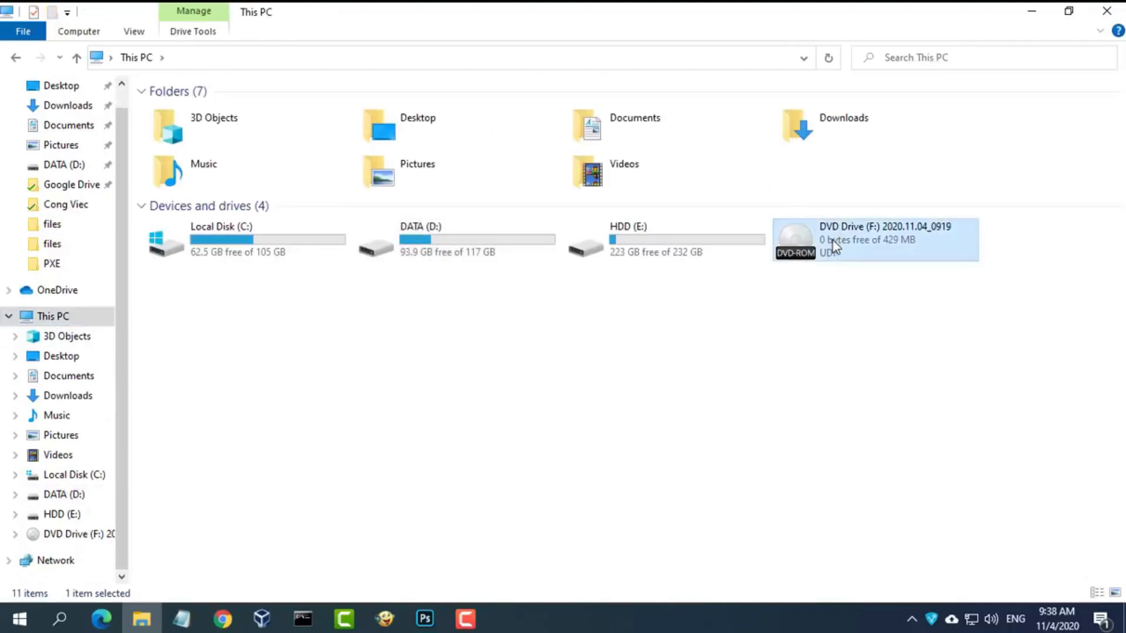
{"action": "right_click", "coordinate": [878, 249]}
{"action": "left_click", "coordinate": [914, 413]}
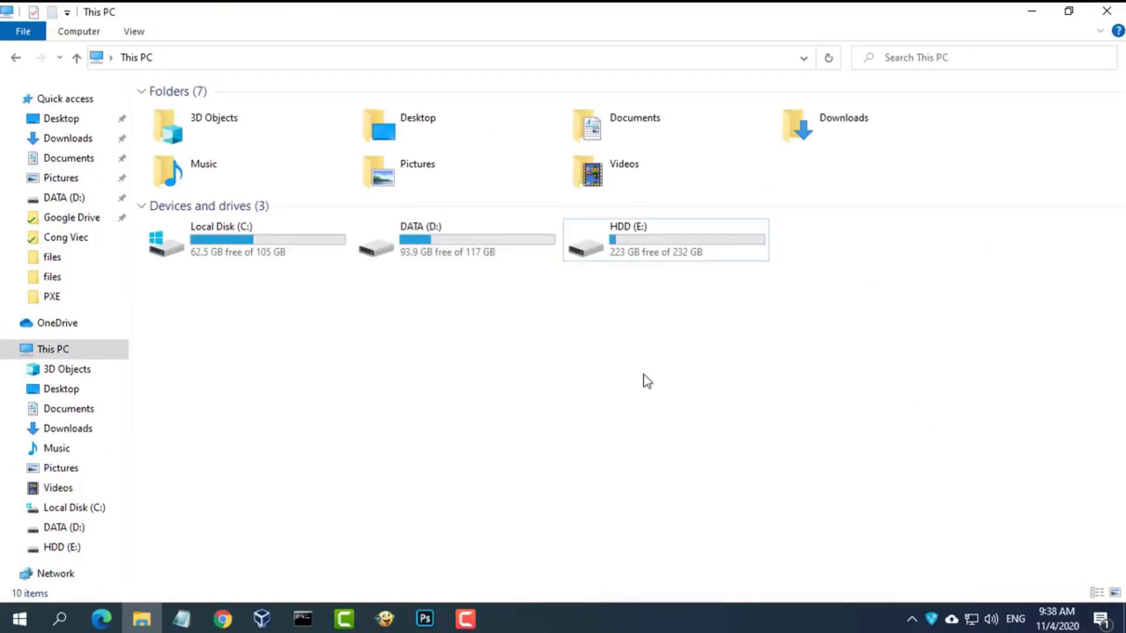
- Mount D:\Windows.iso as DVD Drive (F:) and bring the notes forward
{"action": "double_click", "coordinate": [424, 248]}
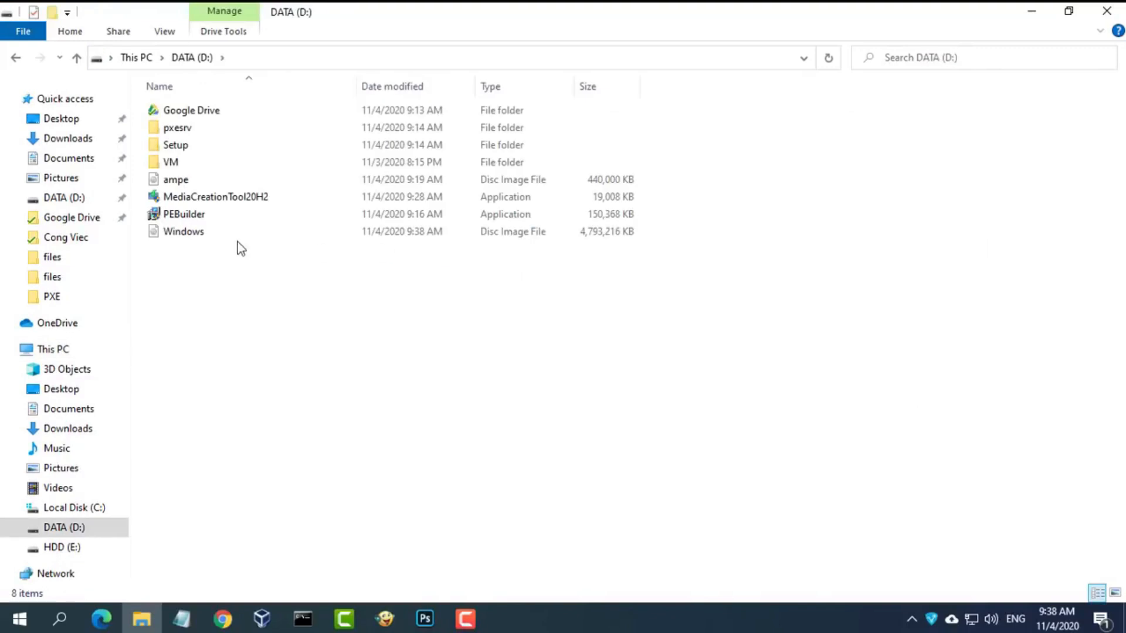
{"action": "left_click", "coordinate": [187, 234]}
{"action": "right_click", "coordinate": [238, 238]}
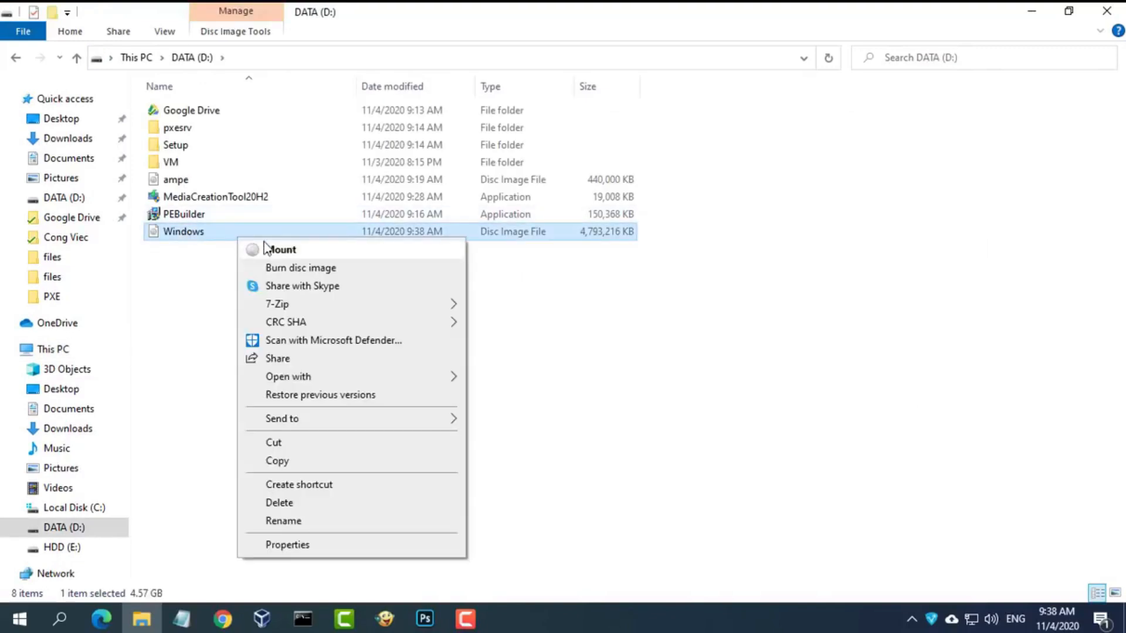
{"action": "left_click", "coordinate": [316, 252]}
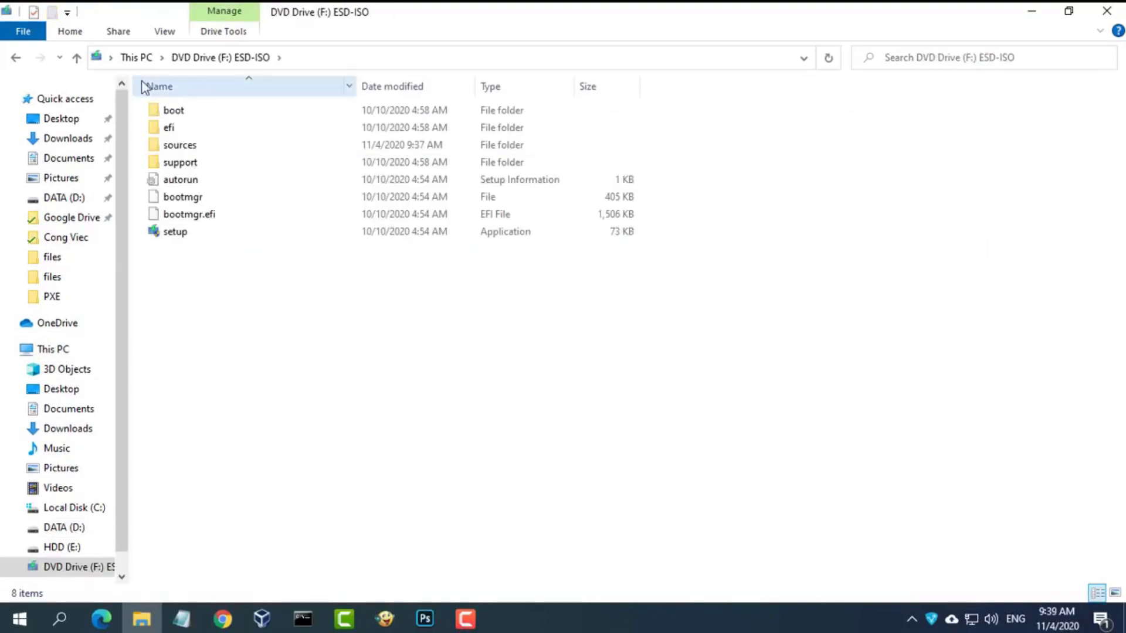
{"action": "left_click", "coordinate": [148, 59]}
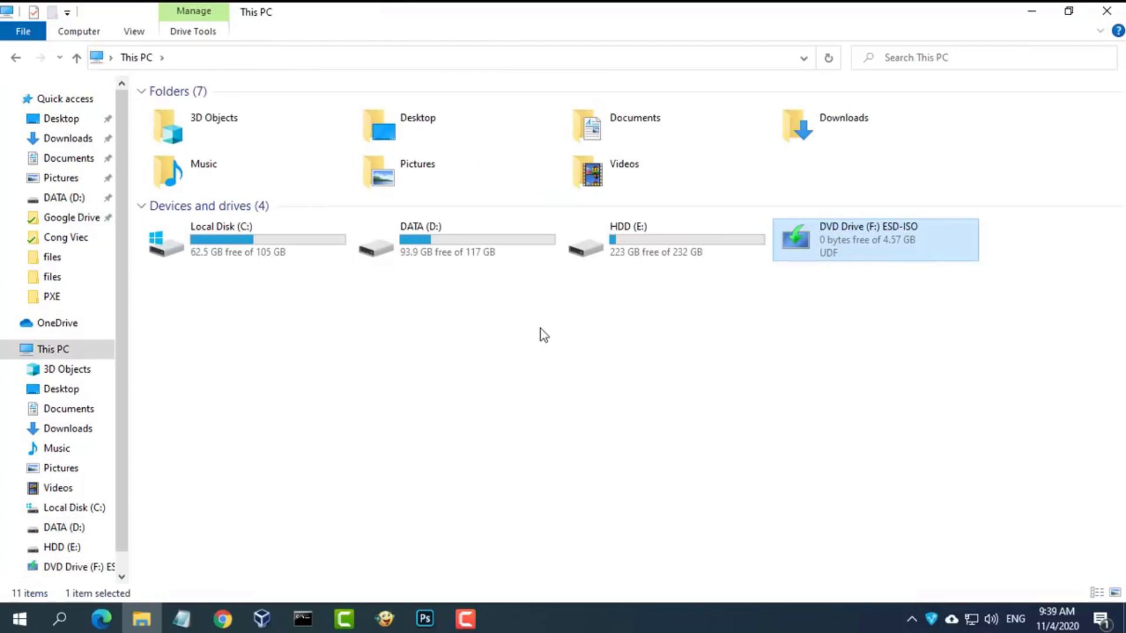
{"action": "left_click", "coordinate": [182, 619]}
- Mark the Download ISO and Share folder steps in the notes, then select all files on the ESD-ISO drive
{"action": "left_click_drag", "start_coordinate": [315, 373], "coordinate": [3, 371]}
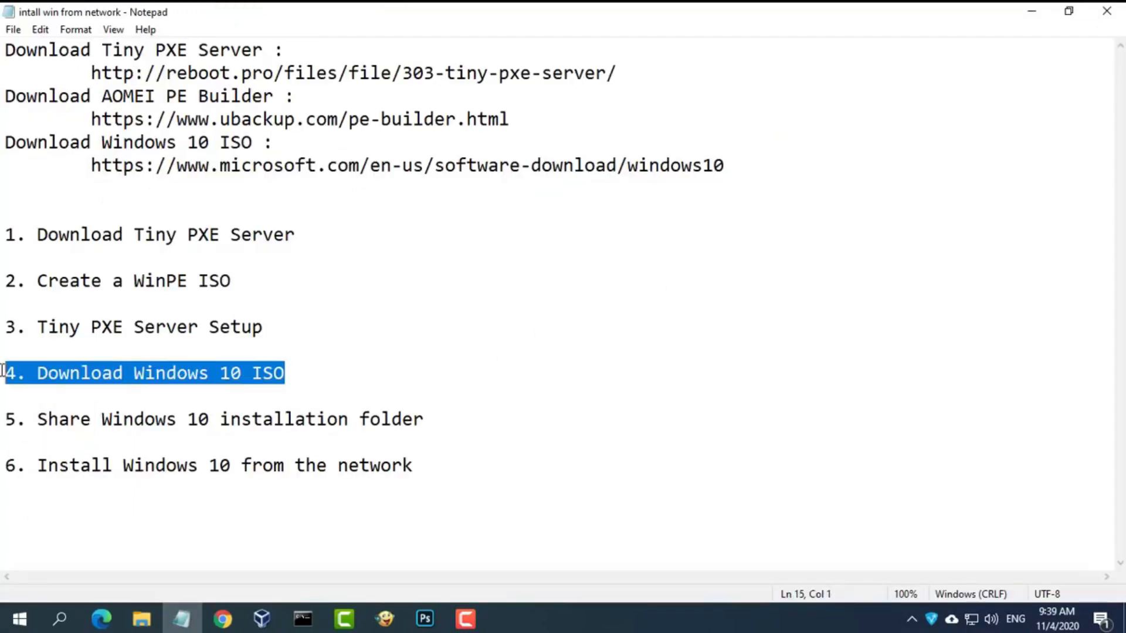
{"action": "left_click_drag", "start_coordinate": [427, 420], "coordinate": [6, 422]}
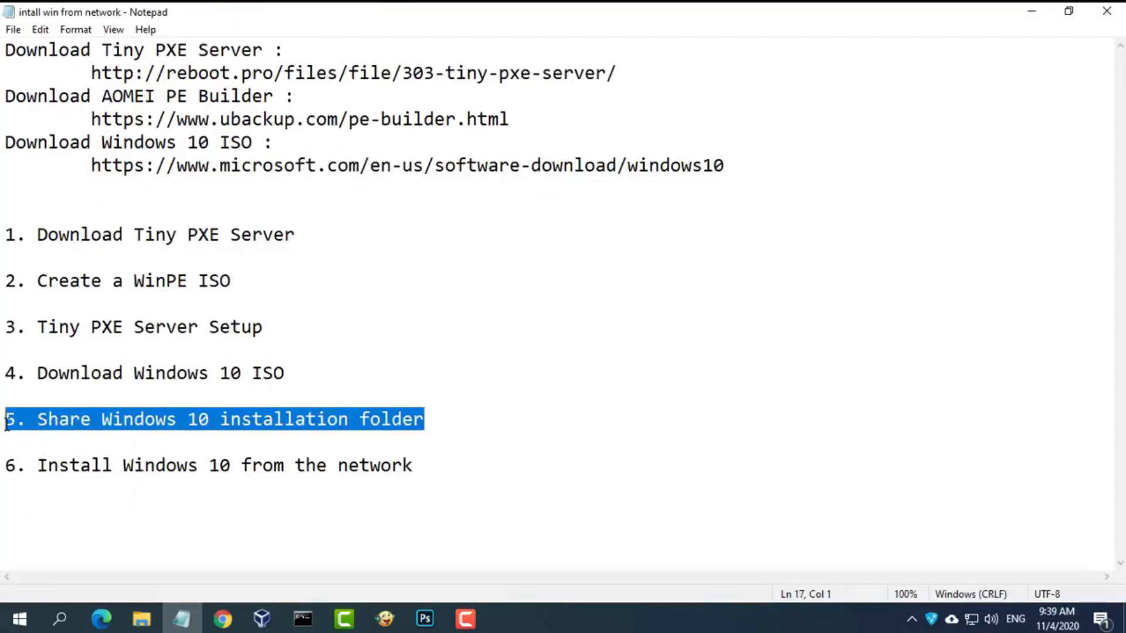
{"action": "left_click", "coordinate": [1030, 12]}
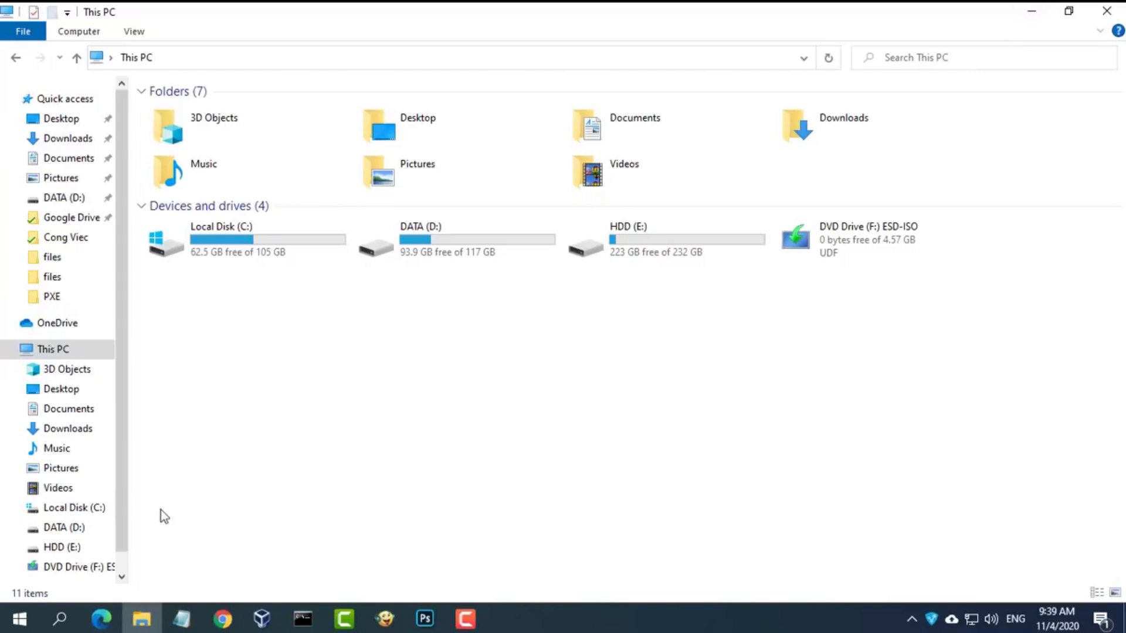
{"action": "left_click", "coordinate": [74, 566]}
{"action": "left_click_drag", "start_coordinate": [164, 258], "coordinate": [238, 110]}
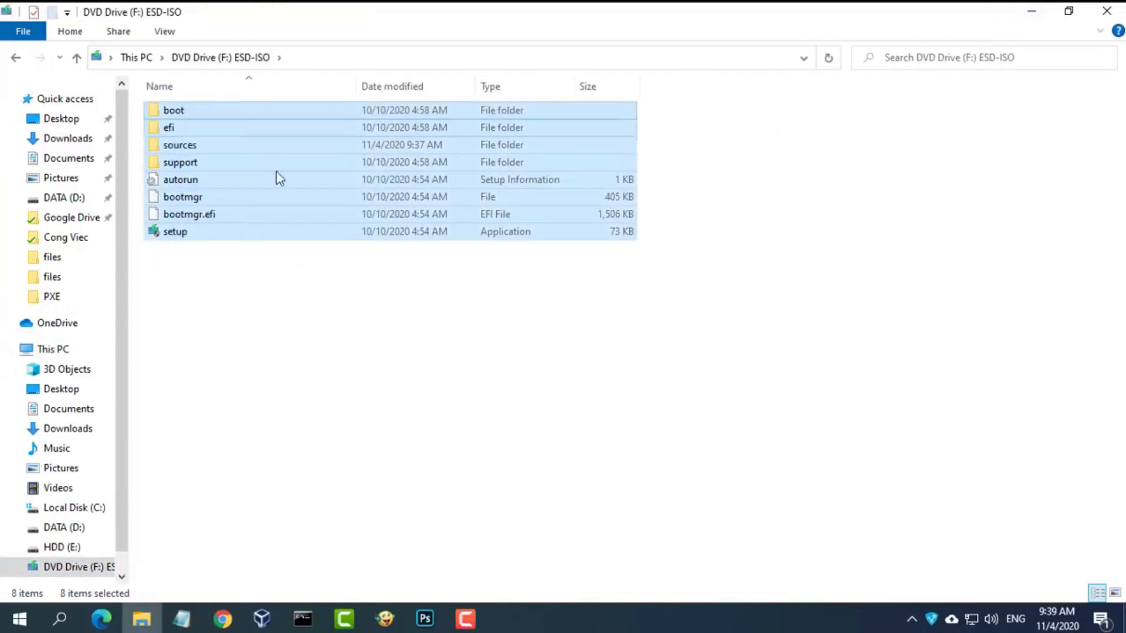
- Create a W10 folder on DATA (D:) and paste the ISO files into it
{"action": "left_click", "coordinate": [78, 529]}
{"action": "right_click", "coordinate": [230, 329]}
{"action": "mouse_move", "coordinate": [370, 529]}
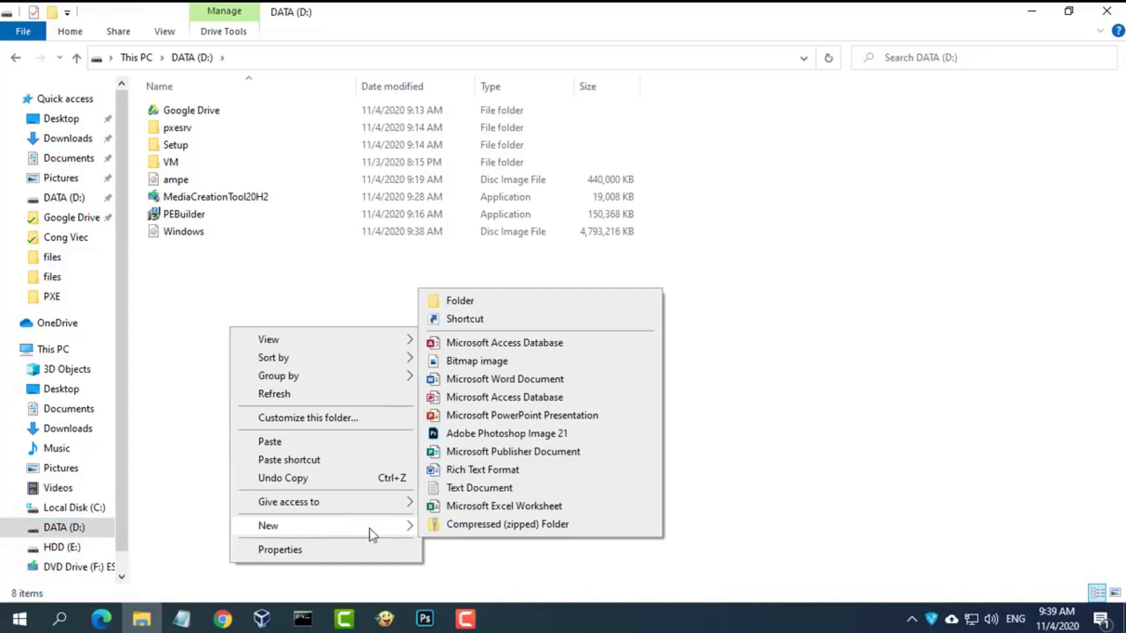
{"action": "left_click", "coordinate": [474, 305]}
{"action": "type", "text": "W10"}
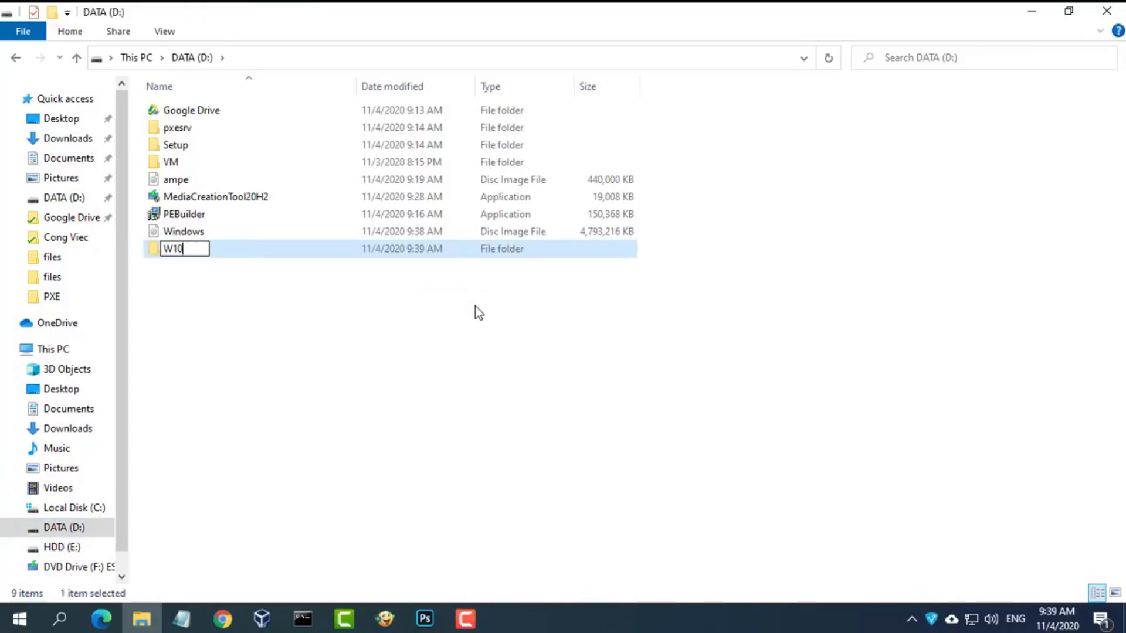
{"action": "key", "text": "Return"}
{"action": "key", "text": "Return"}
{"action": "key", "text": "ctrl+v"}
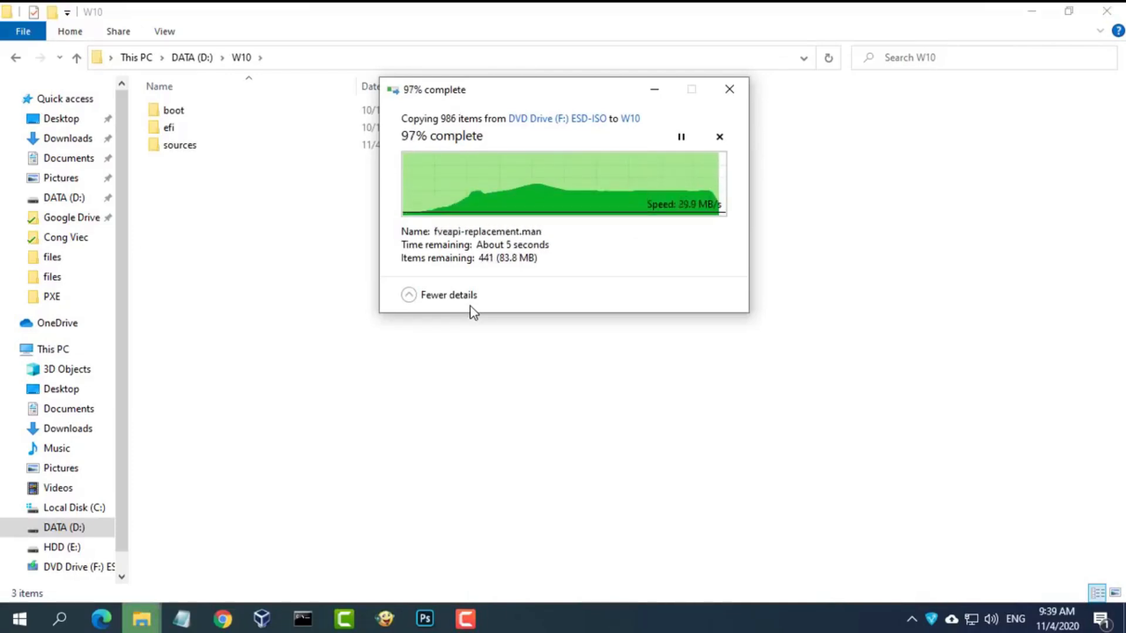
{"action": "left_click", "coordinate": [434, 330]}
- Mark the 'Share Windows 10 installation folder' step in the notes and select the W10 folder
{"action": "left_click", "coordinate": [193, 57]}
{"action": "left_click", "coordinate": [251, 540]}
{"action": "left_click", "coordinate": [182, 619]}
{"action": "left_click_drag", "start_coordinate": [434, 426], "coordinate": [9, 421]}
{"action": "left_click", "coordinate": [1023, 16]}
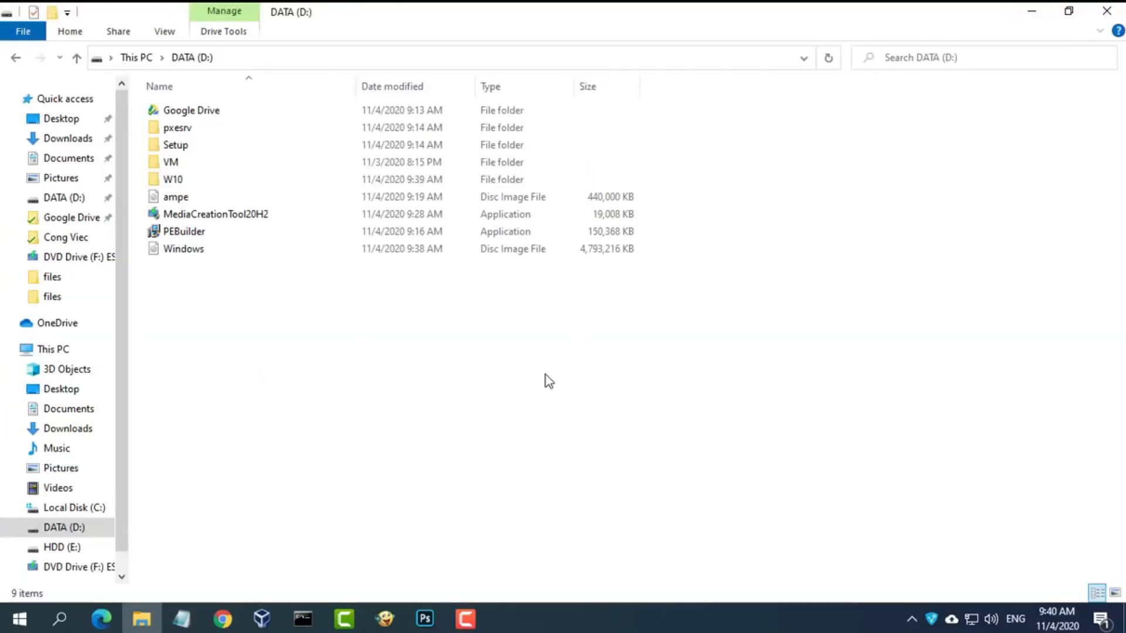
{"action": "left_click", "coordinate": [186, 182]}
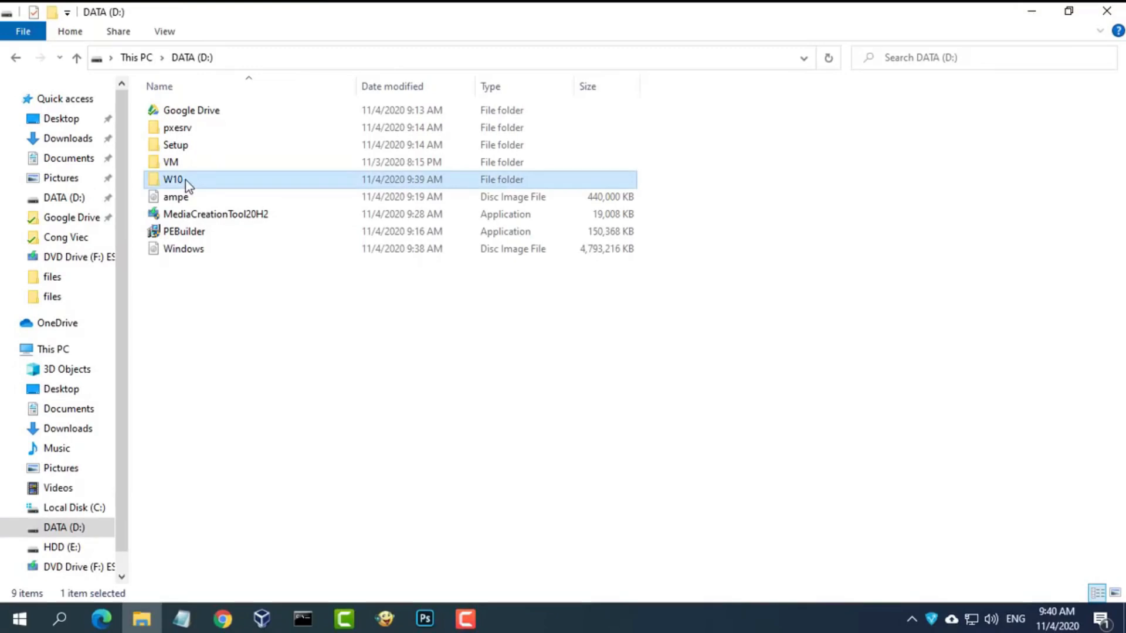
- Share the W10 folder through its Sharing properties, giving an added user Read/Write access
{"action": "right_click", "coordinate": [185, 181]}
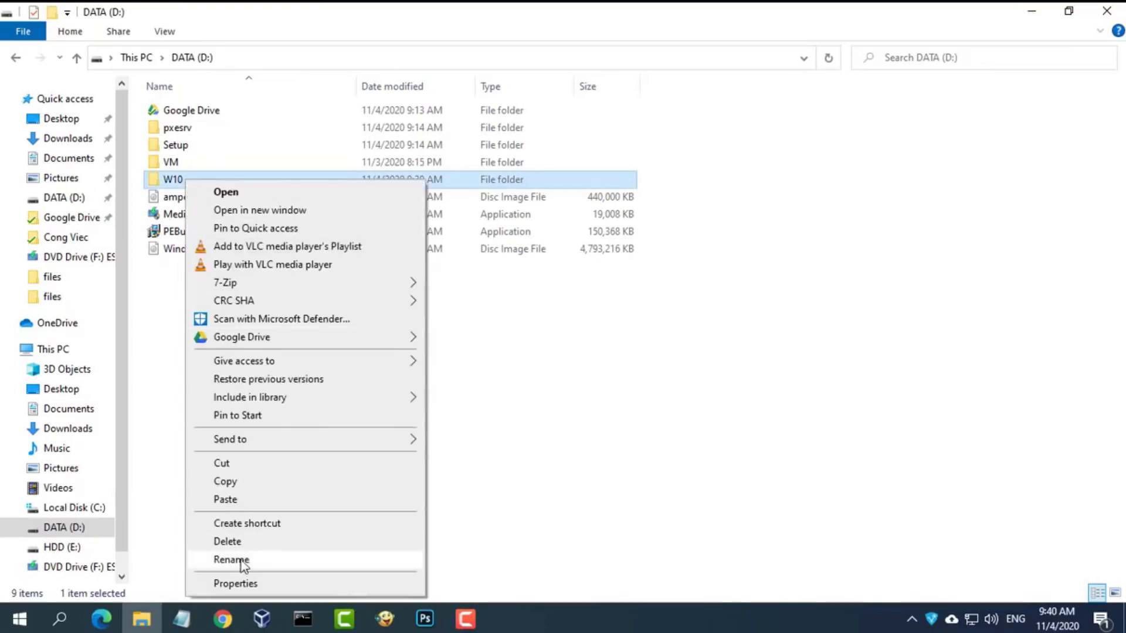
{"action": "left_click", "coordinate": [235, 583]}
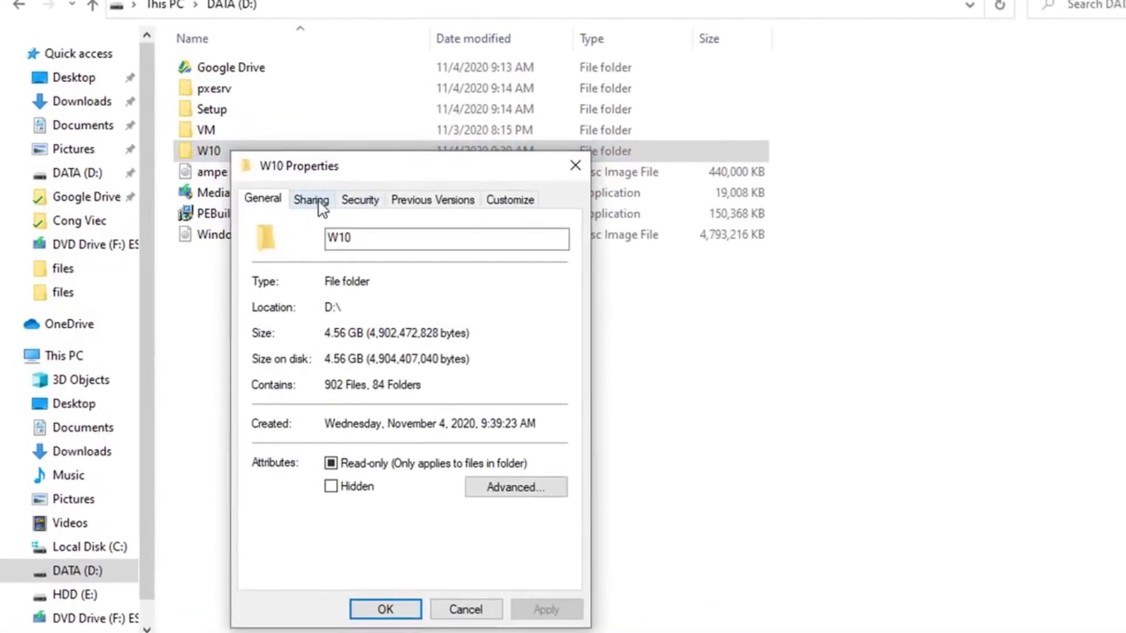
{"action": "left_click", "coordinate": [311, 200]}
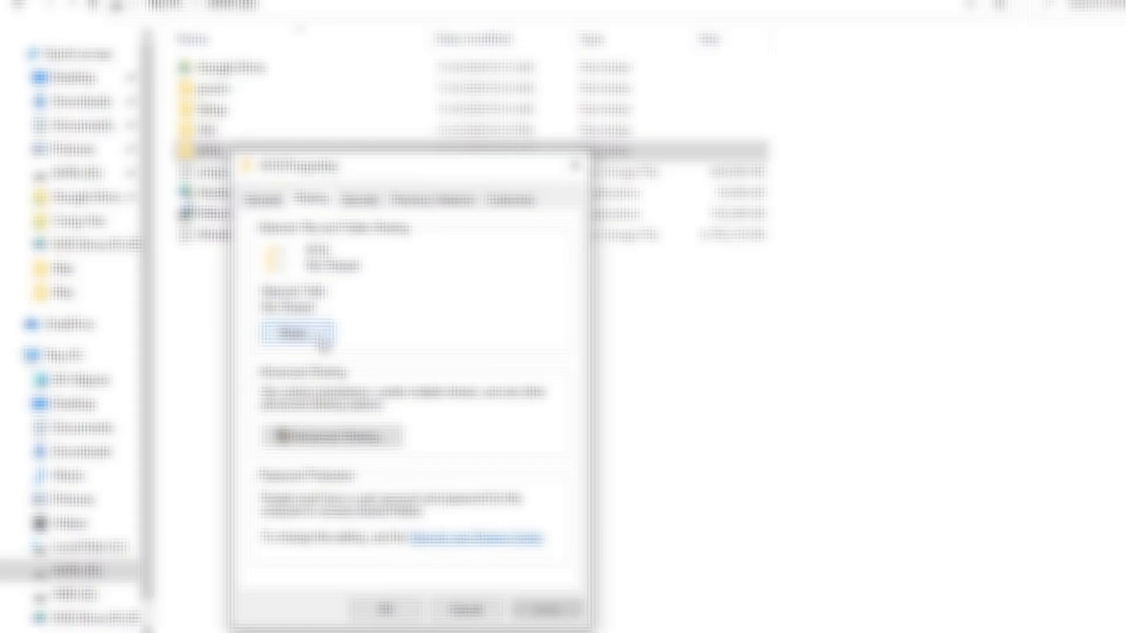
{"action": "left_click", "coordinate": [316, 335]}
{"action": "left_click", "coordinate": [555, 357]}
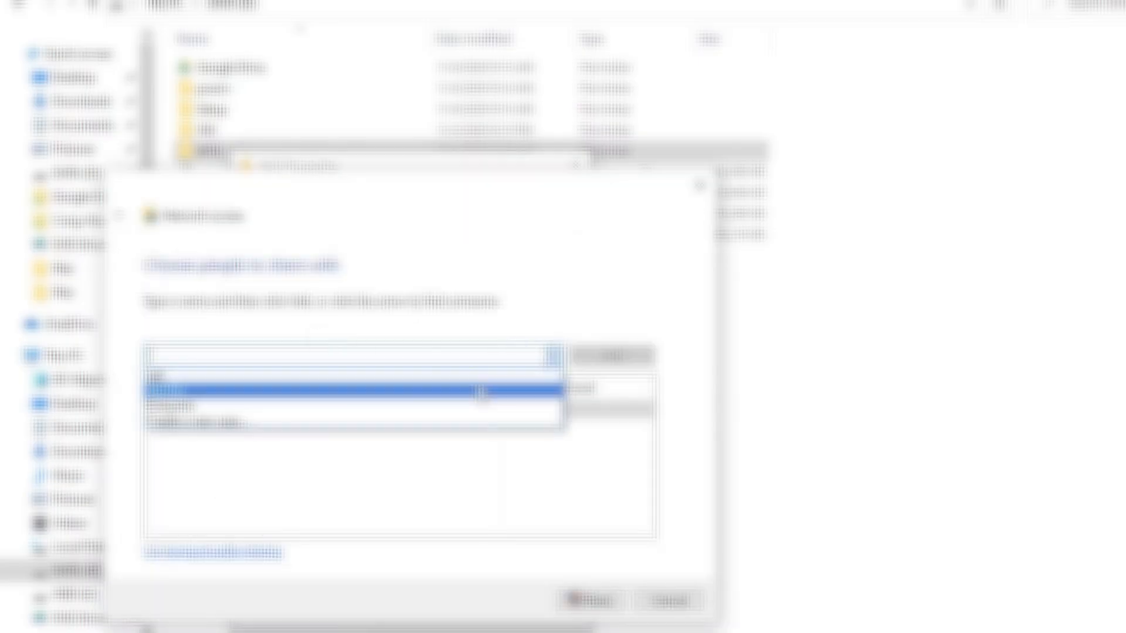
{"action": "left_click", "coordinate": [403, 380]}
{"action": "left_click", "coordinate": [613, 356]}
{"action": "left_click", "coordinate": [545, 410]}
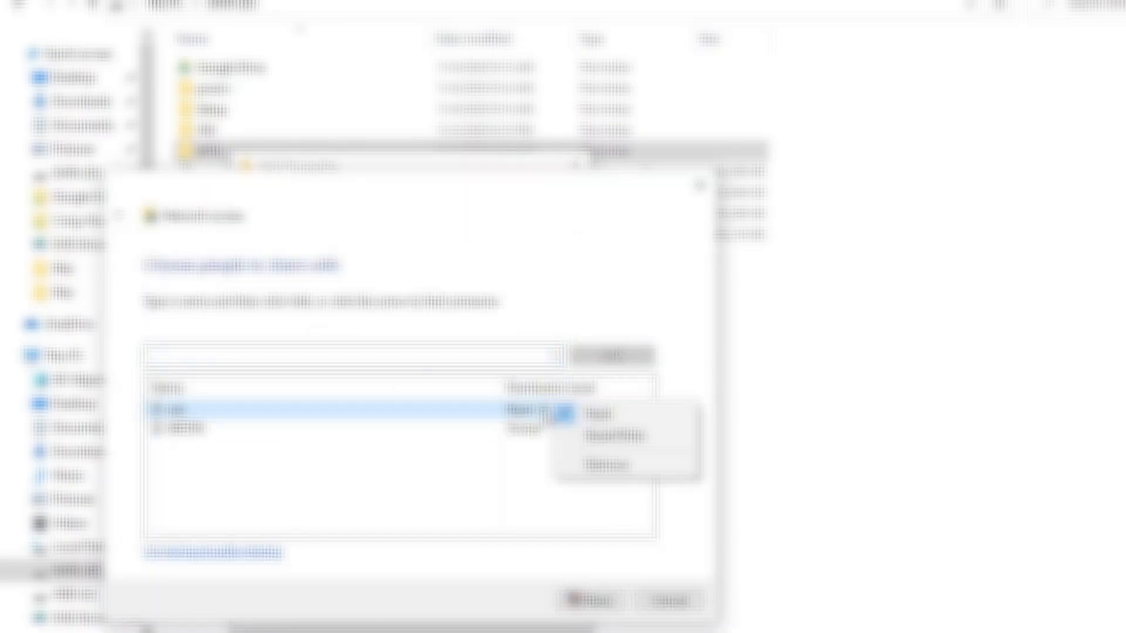
{"action": "left_click", "coordinate": [590, 432]}
{"action": "left_click", "coordinate": [592, 599]}
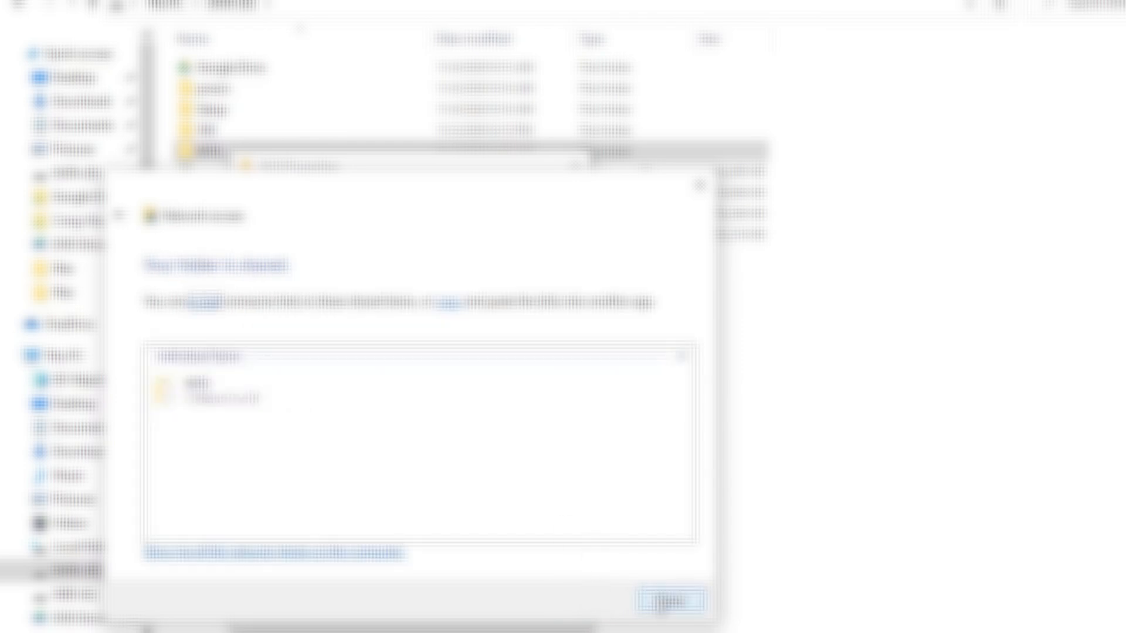
{"action": "left_click", "coordinate": [668, 602]}
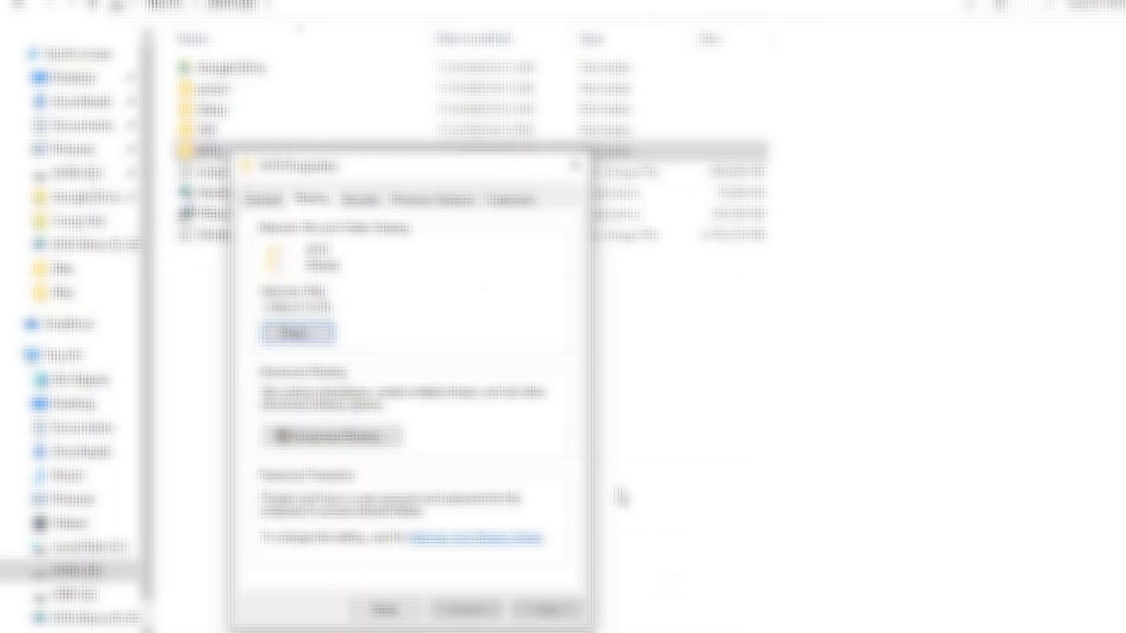
- In Advanced Sharing permissions, add the group found by searching 'eve'
{"action": "left_click", "coordinate": [359, 441]}
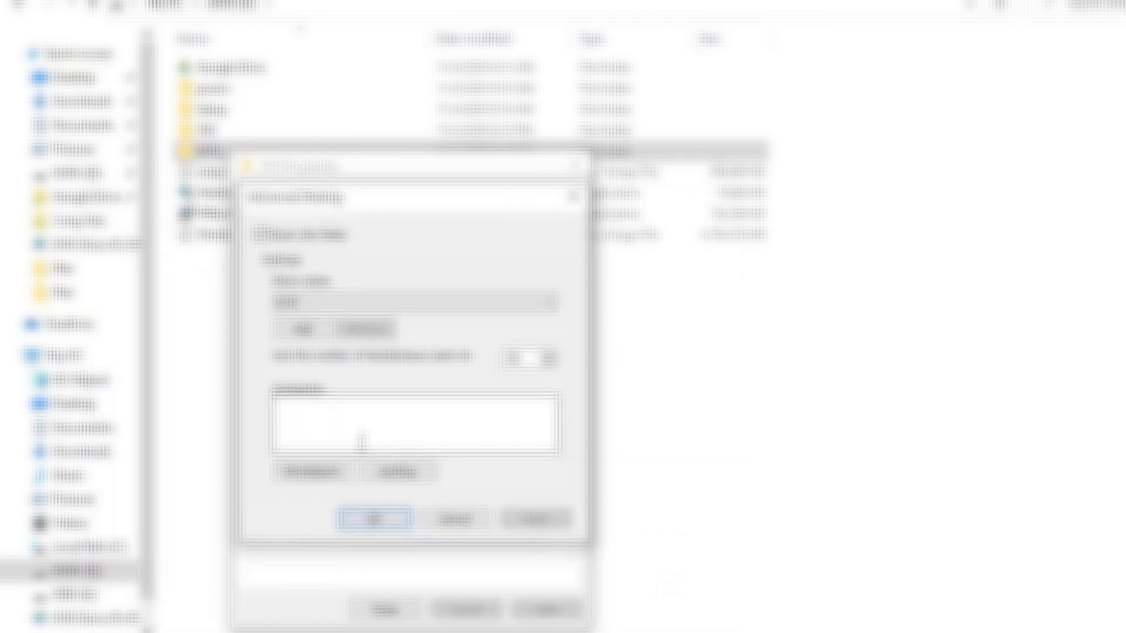
{"action": "left_click", "coordinate": [332, 478]}
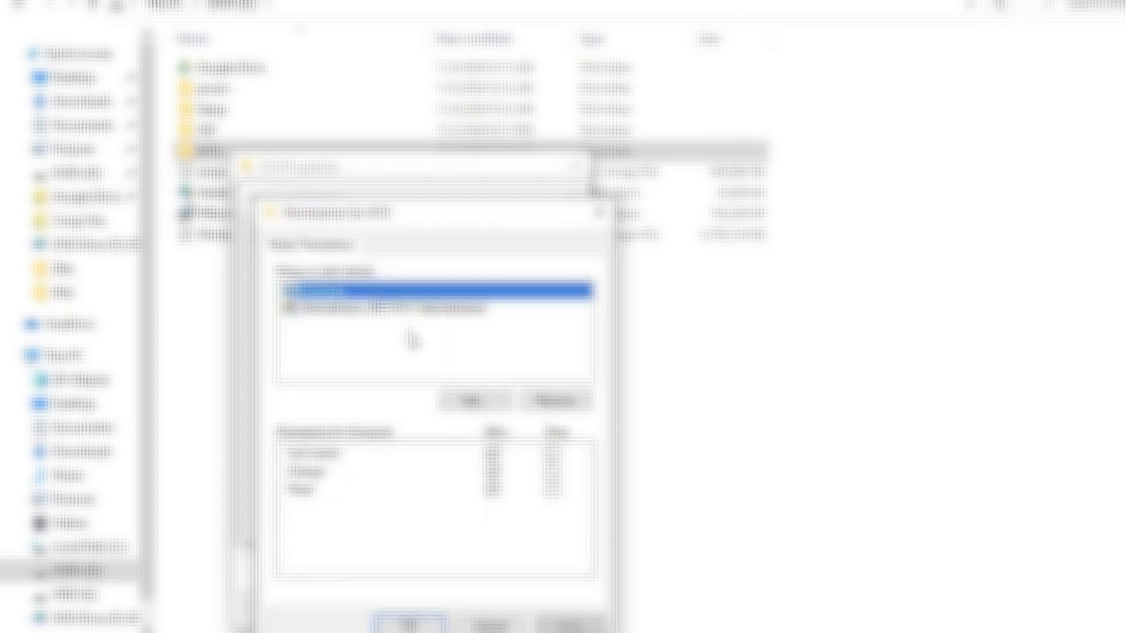
{"action": "left_click", "coordinate": [475, 399]}
{"action": "type", "text": "eve"}
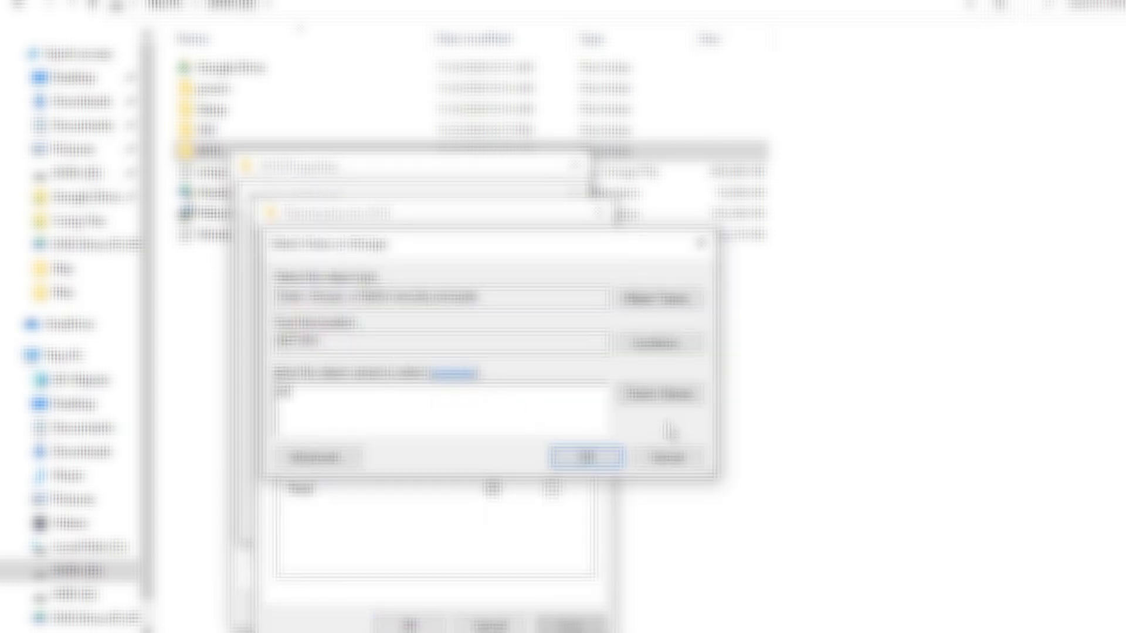
{"action": "left_click", "coordinate": [658, 394]}
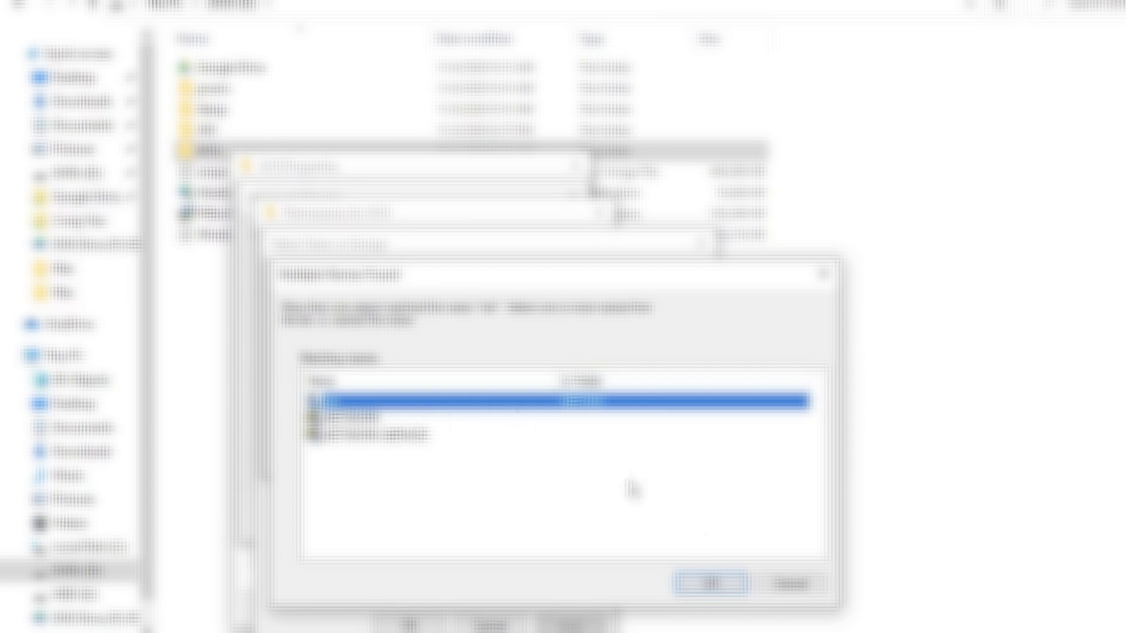
{"action": "left_click", "coordinate": [708, 585]}
{"action": "left_click", "coordinate": [586, 456]}
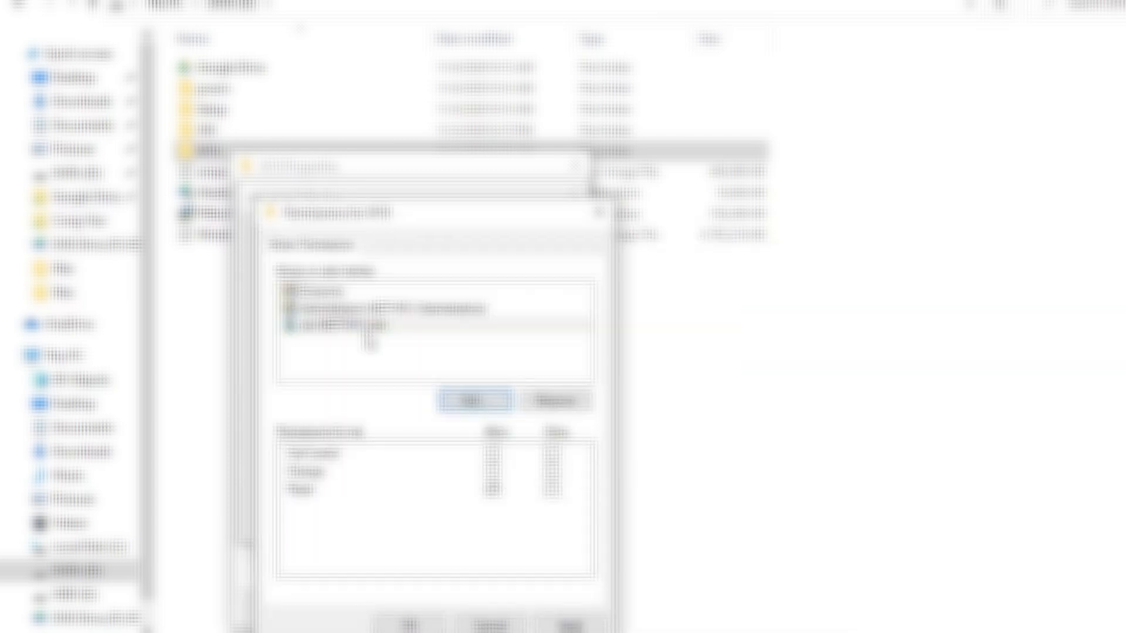
- Grant that group Full control, confirm all sharing dialogs, and close File Explorer
{"action": "left_click", "coordinate": [370, 335]}
{"action": "left_click", "coordinate": [493, 454]}
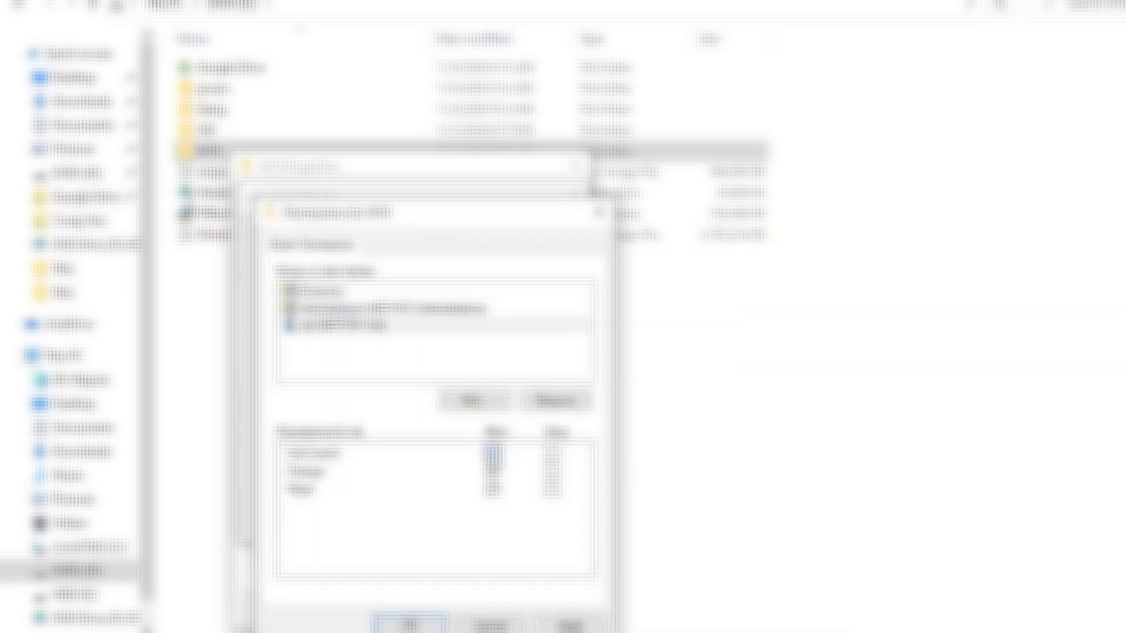
{"action": "left_click", "coordinate": [570, 627]}
{"action": "left_click", "coordinate": [411, 625]}
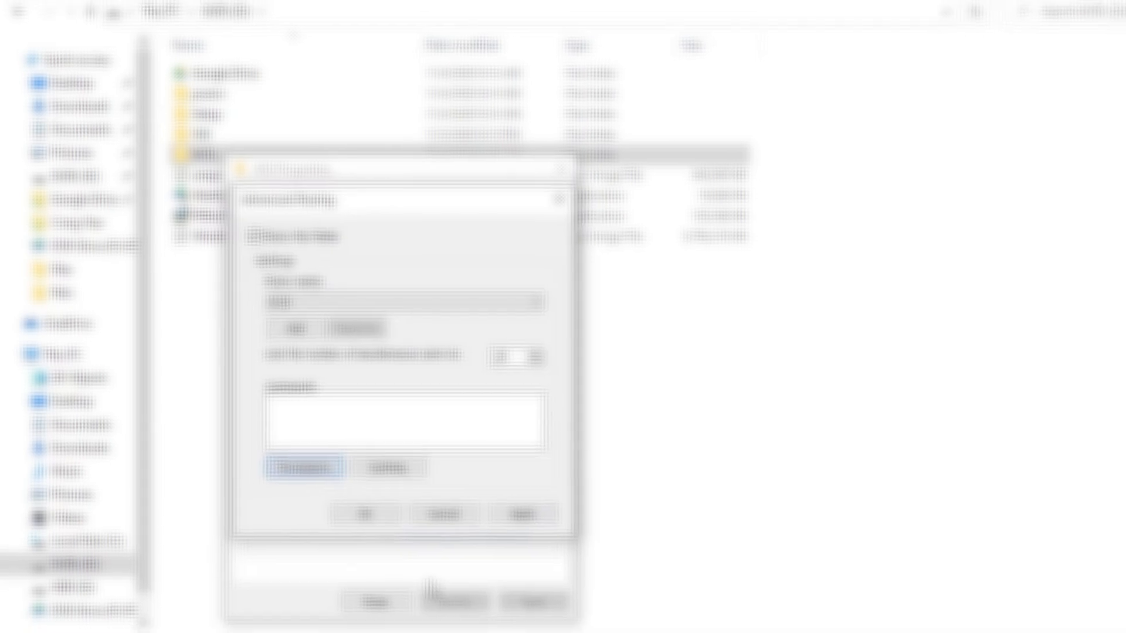
{"action": "left_click", "coordinate": [379, 519]}
{"action": "left_click", "coordinate": [400, 610]}
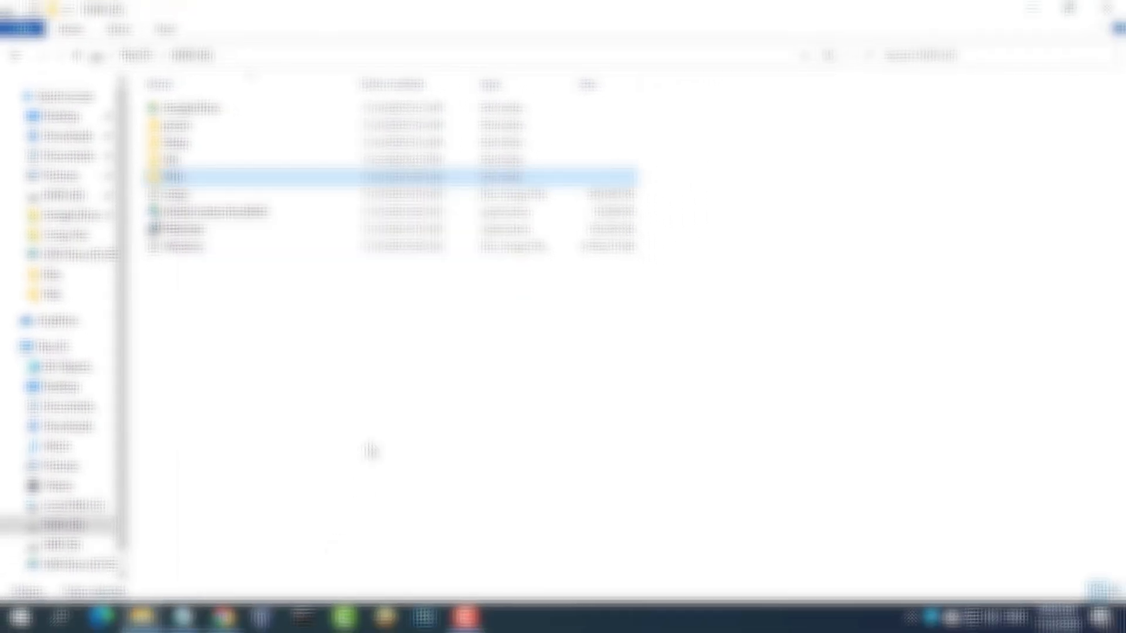
{"action": "left_click", "coordinate": [366, 445]}
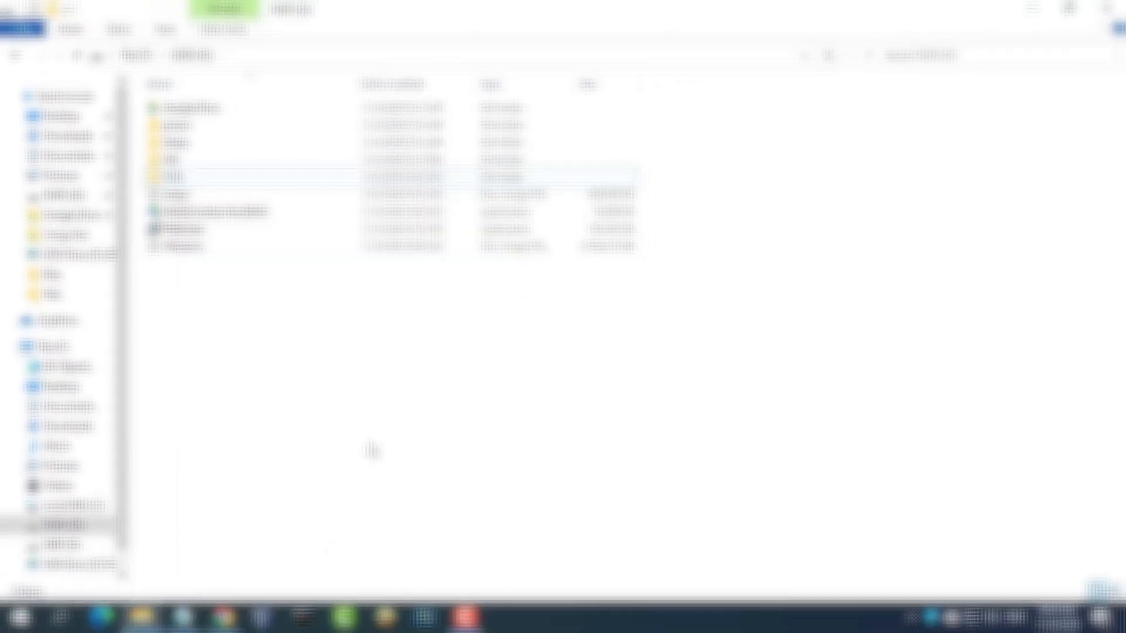
{"action": "left_click", "coordinate": [1102, 11]}
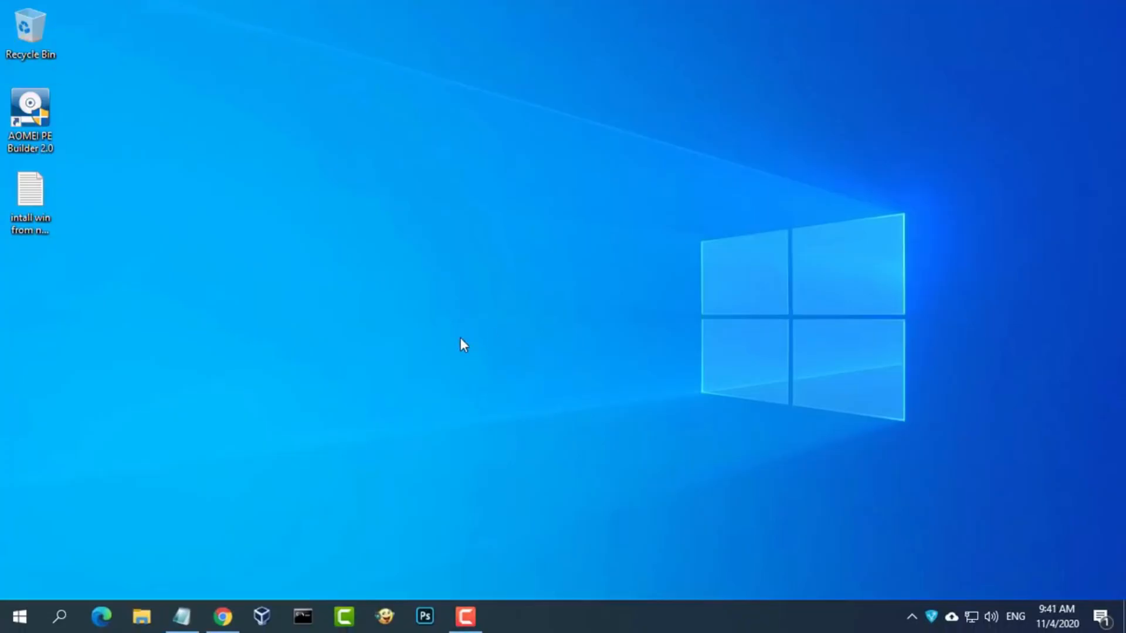
- Mark step 6, installing from the network, in the install notes
{"action": "left_click", "coordinate": [183, 617]}
{"action": "left_click_drag", "start_coordinate": [423, 459], "coordinate": [10, 467]}
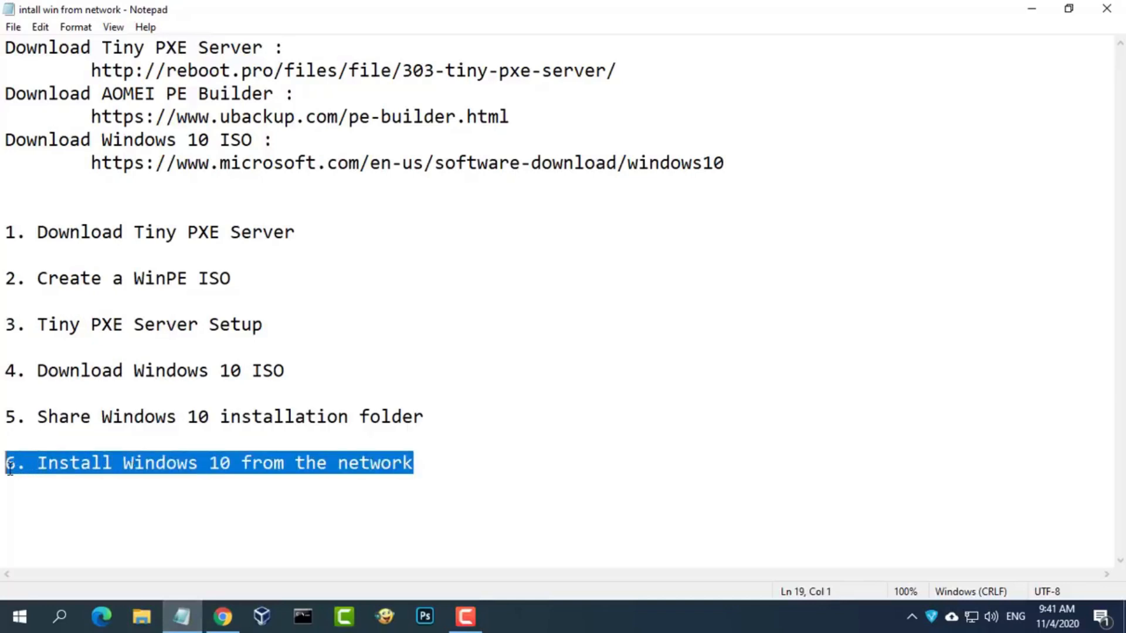
{"action": "left_click", "coordinate": [1033, 10]}
- Run pxesrv.exe from D:\pxesrv as administrator
{"action": "key", "text": "super+e"}
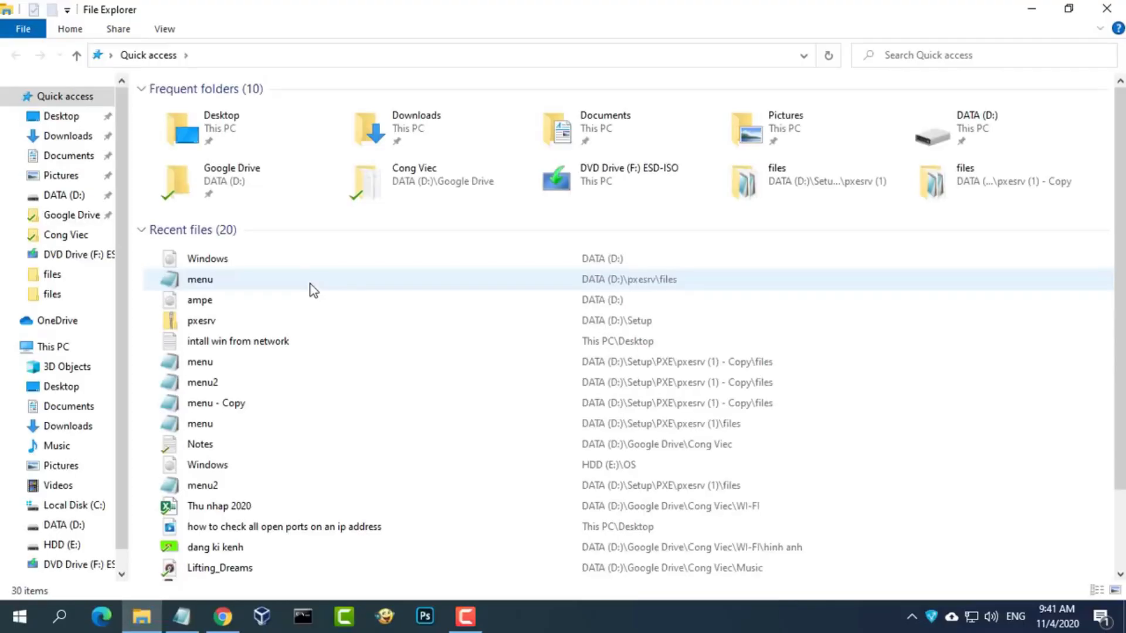
{"action": "left_click", "coordinate": [82, 527]}
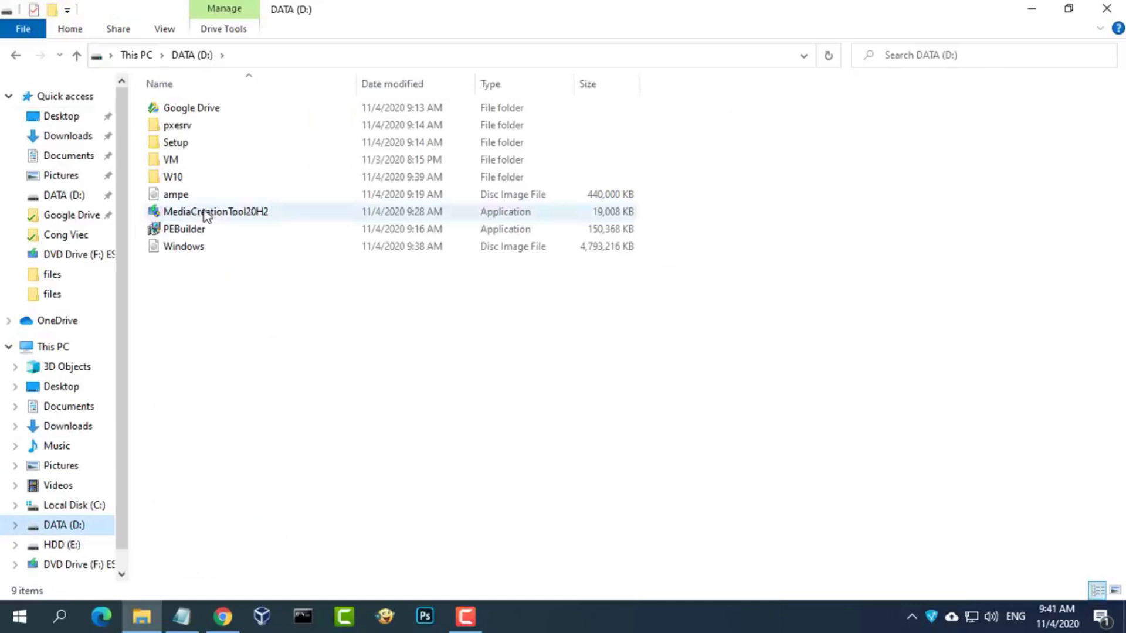
{"action": "double_click", "coordinate": [193, 130]}
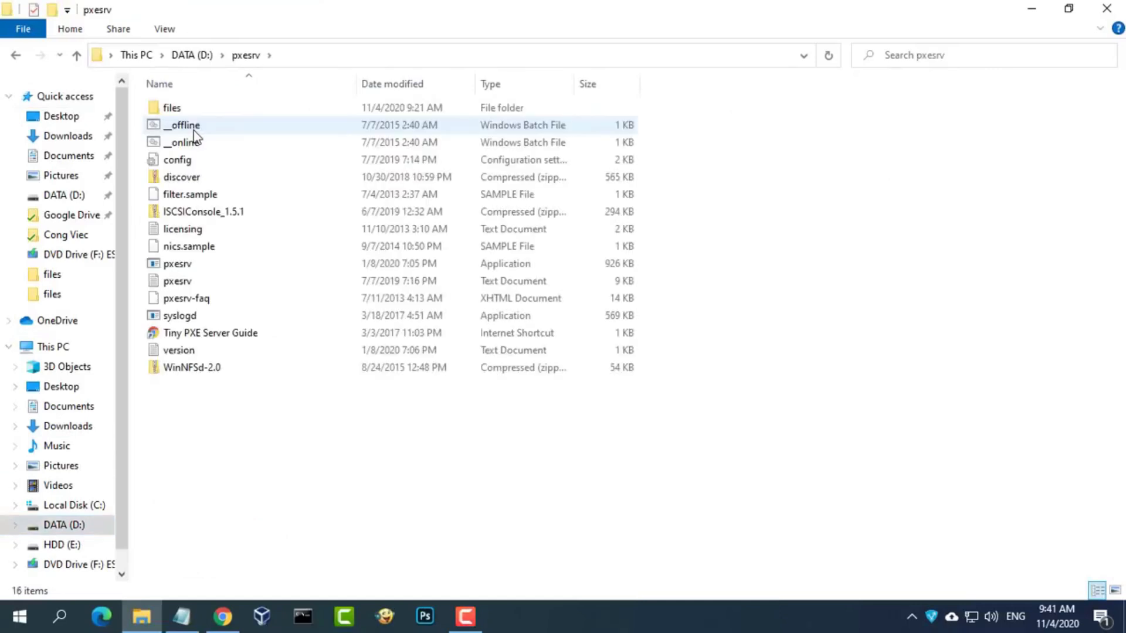
{"action": "left_click", "coordinate": [189, 267]}
{"action": "right_click", "coordinate": [199, 273]}
{"action": "left_click", "coordinate": [284, 258]}
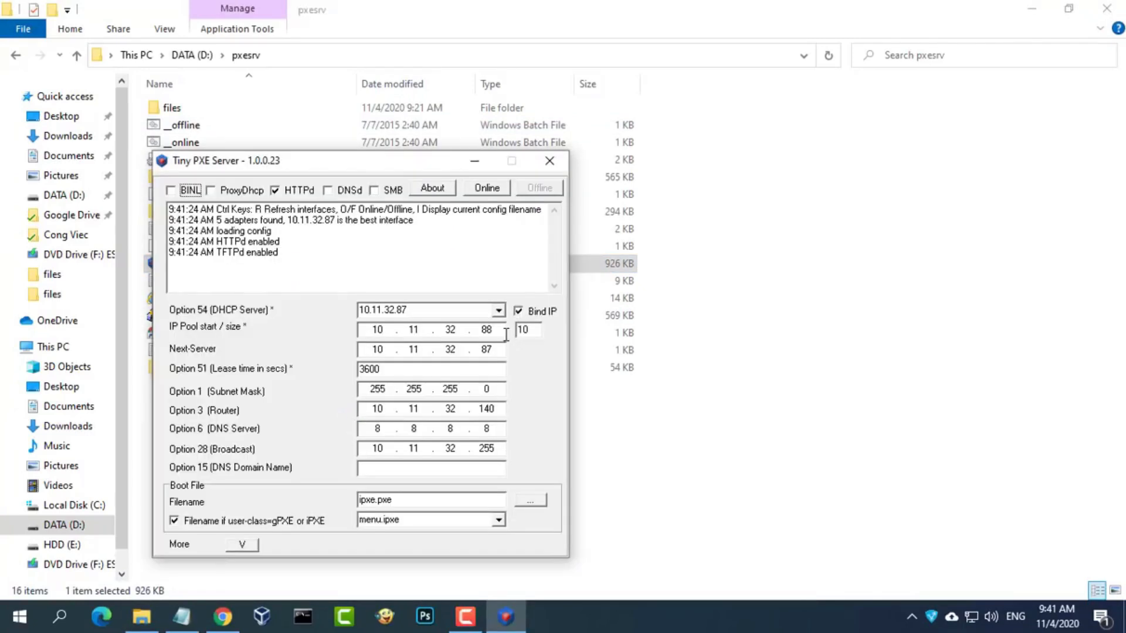
- Set the Tiny PXE Server IP pool start to 10.11.32.190 and bring the server online
{"action": "left_click", "coordinate": [1120, 9]}
{"action": "left_click_drag", "start_coordinate": [364, 162], "coordinate": [280, 76]}
{"action": "double_click", "coordinate": [405, 241]}
{"action": "type", "text": "190"}
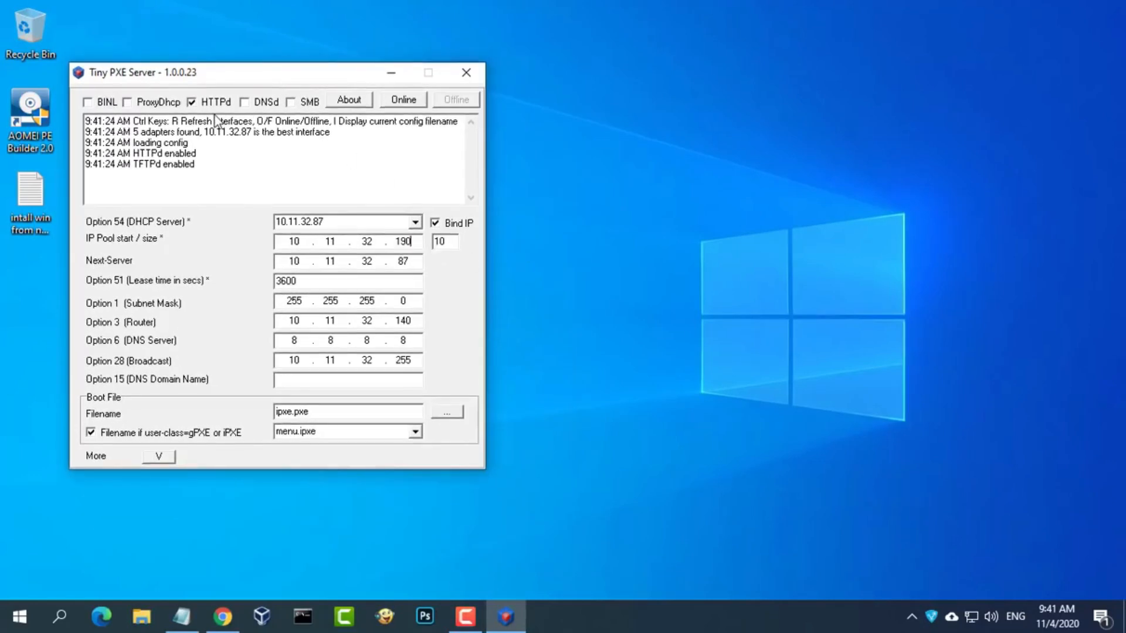
{"action": "left_click", "coordinate": [404, 100]}
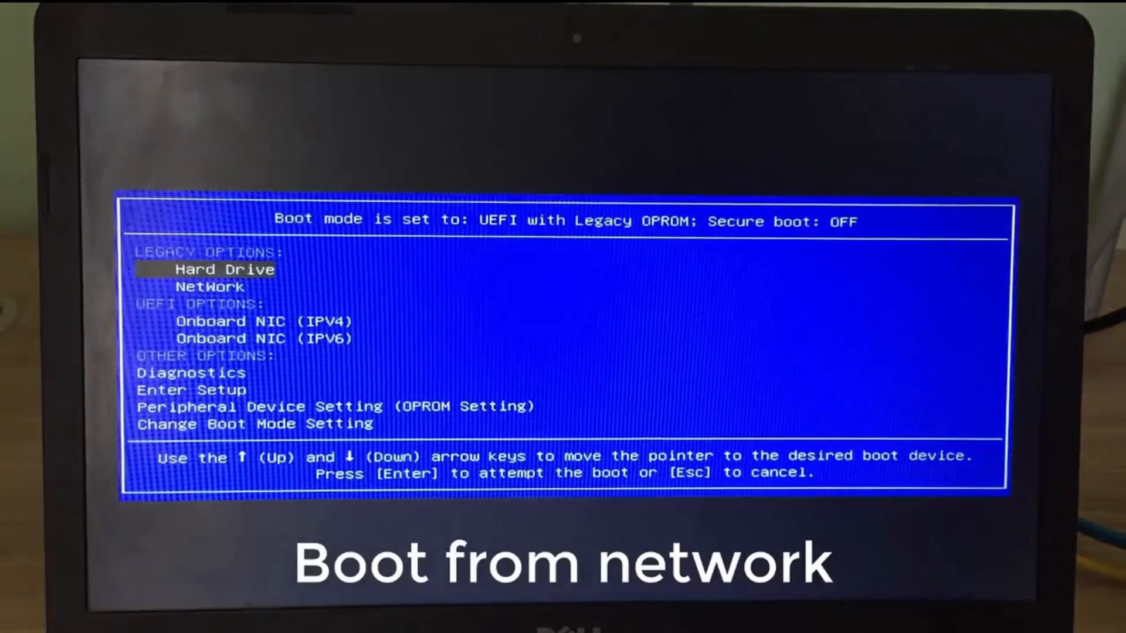
- Network-boot the laptop from its boot menu and pick Windows PE in the iPXE menu
{"action": "key", "text": "Down"}
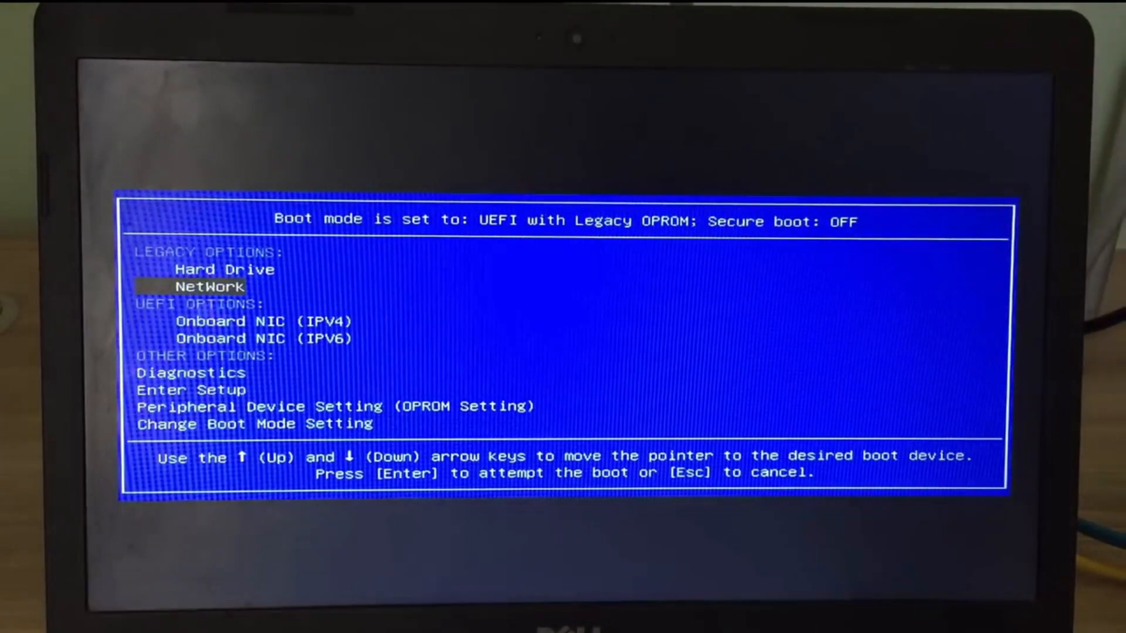
{"action": "key", "text": "Return"}
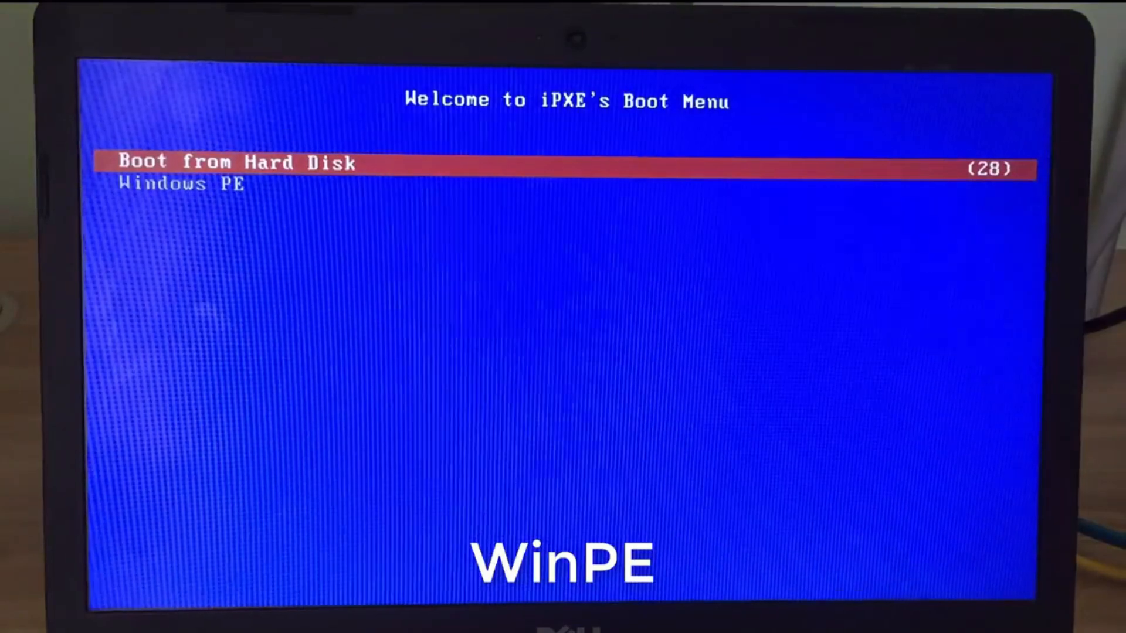
{"action": "key", "text": "Down"}
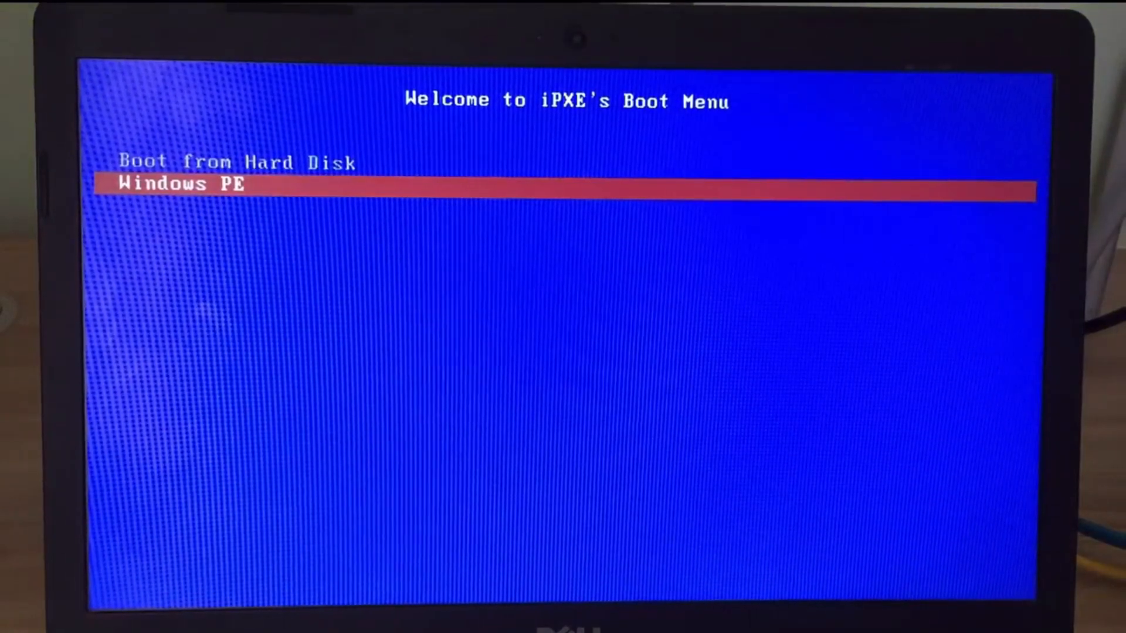
{"action": "key", "text": "Return"}
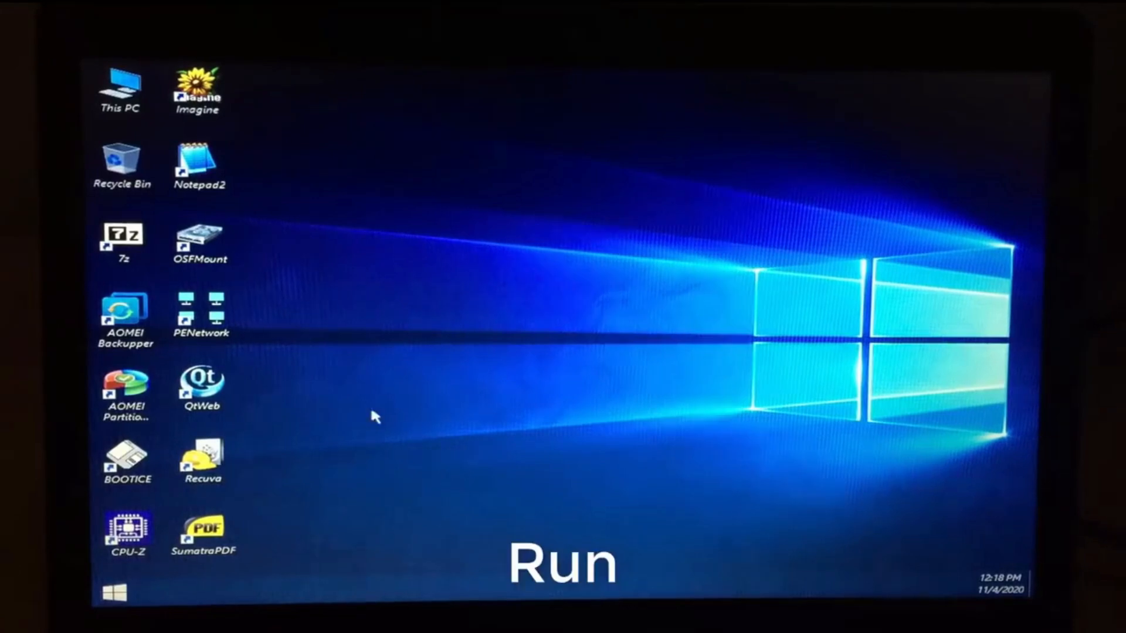
- Launch Command Prompt via Run, enlarge its console font, and maximize the window
{"action": "key", "text": "super"}
{"action": "left_click", "coordinate": [403, 382]}
{"action": "type", "text": "cmd"}
{"action": "key", "text": "Return"}
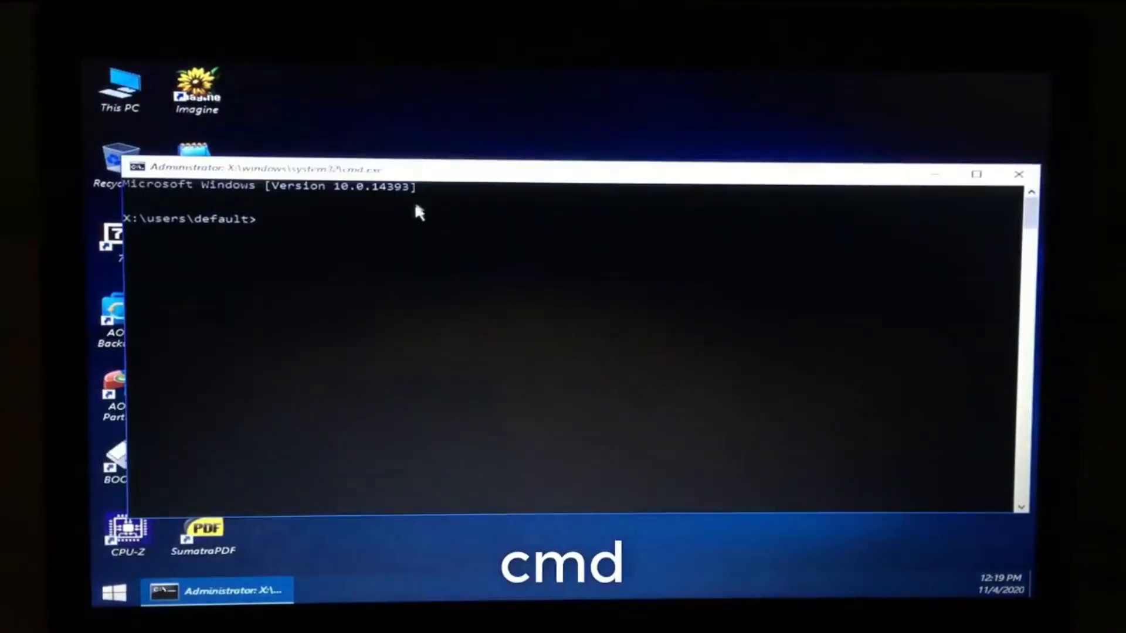
{"action": "right_click", "coordinate": [414, 170]}
{"action": "left_click", "coordinate": [446, 309]}
{"action": "left_click", "coordinate": [220, 205]}
{"action": "left_click", "coordinate": [179, 281]}
{"action": "left_click", "coordinate": [393, 484]}
{"action": "double_click", "coordinate": [455, 171]}
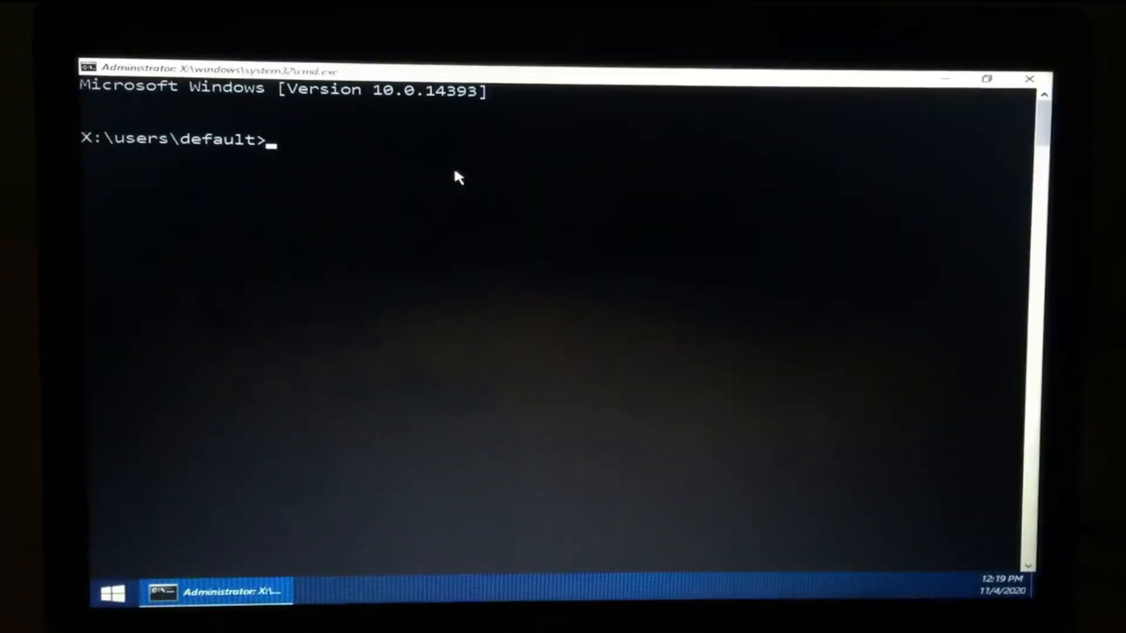
- Map \\10.11.32.87\w10 as drive Z: with net use, entering the share user name and password
{"action": "type", "text": "net use z: \\\\10.11"}
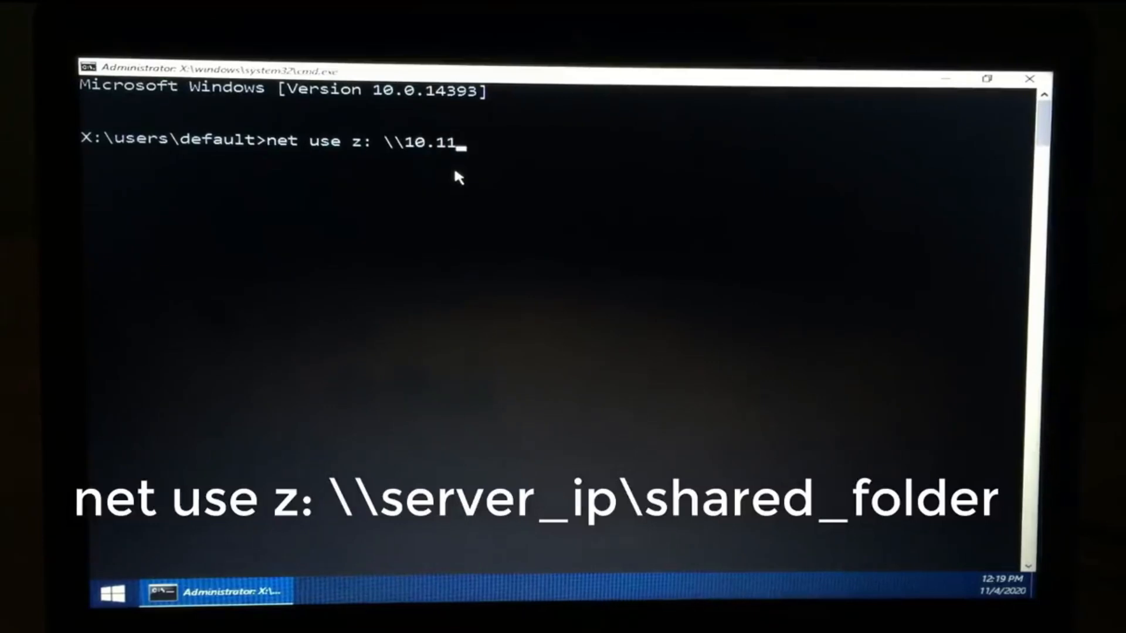
{"action": "type", "text": ".32.87\\w10"}
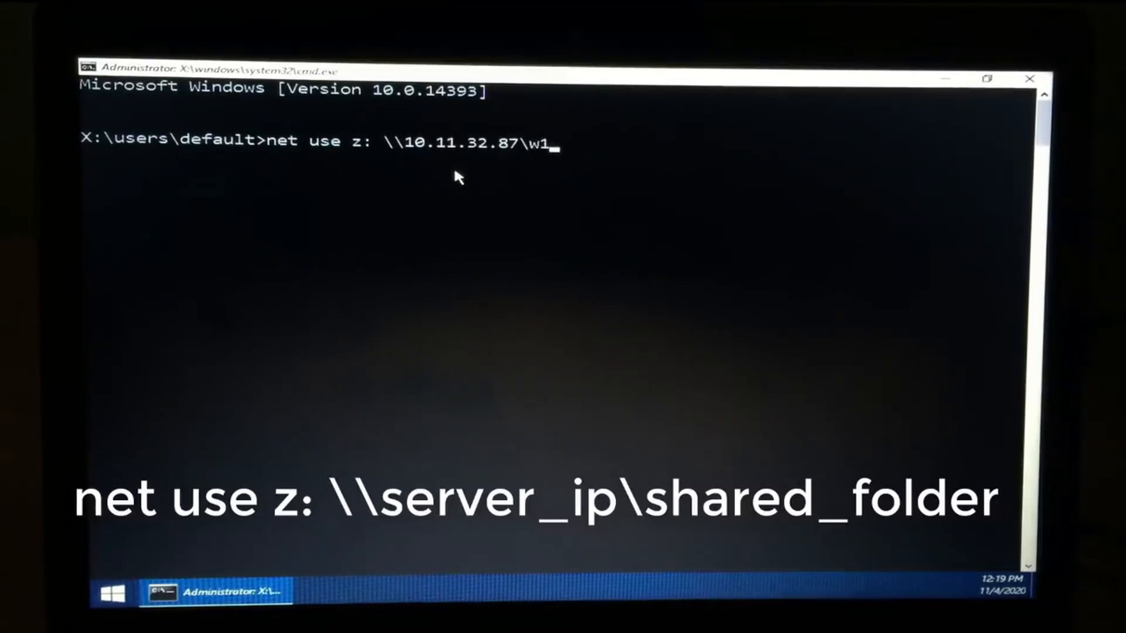
{"action": "key", "text": "Return"}
{"action": "type", "text": "net"}
{"action": "key", "text": "Return"}
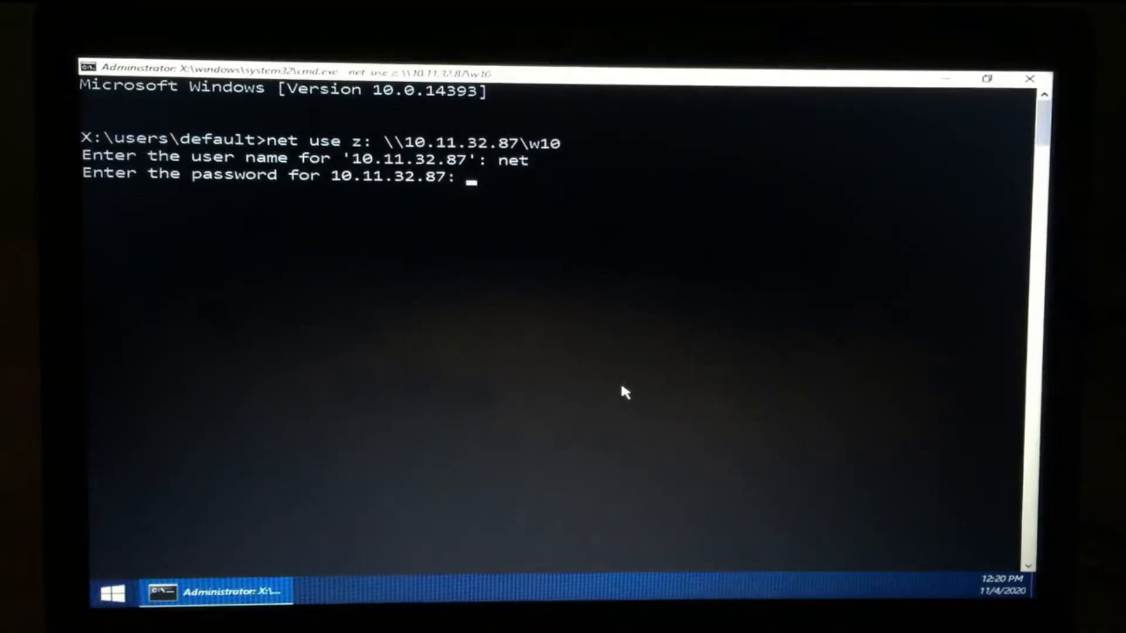
{"action": "key", "text": "Return"}
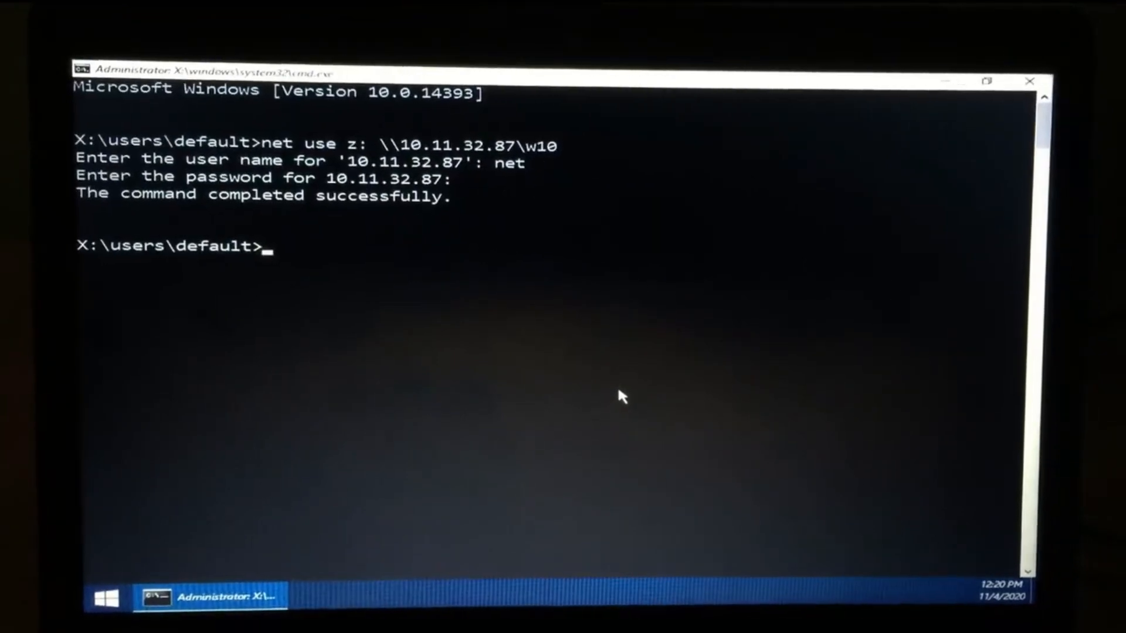
- Open the mapped Z: drive from This PC and launch setup.exe
{"action": "left_click", "coordinate": [946, 81]}
{"action": "double_click", "coordinate": [113, 94]}
{"action": "double_click", "coordinate": [461, 449]}
{"action": "double_click", "coordinate": [906, 215]}
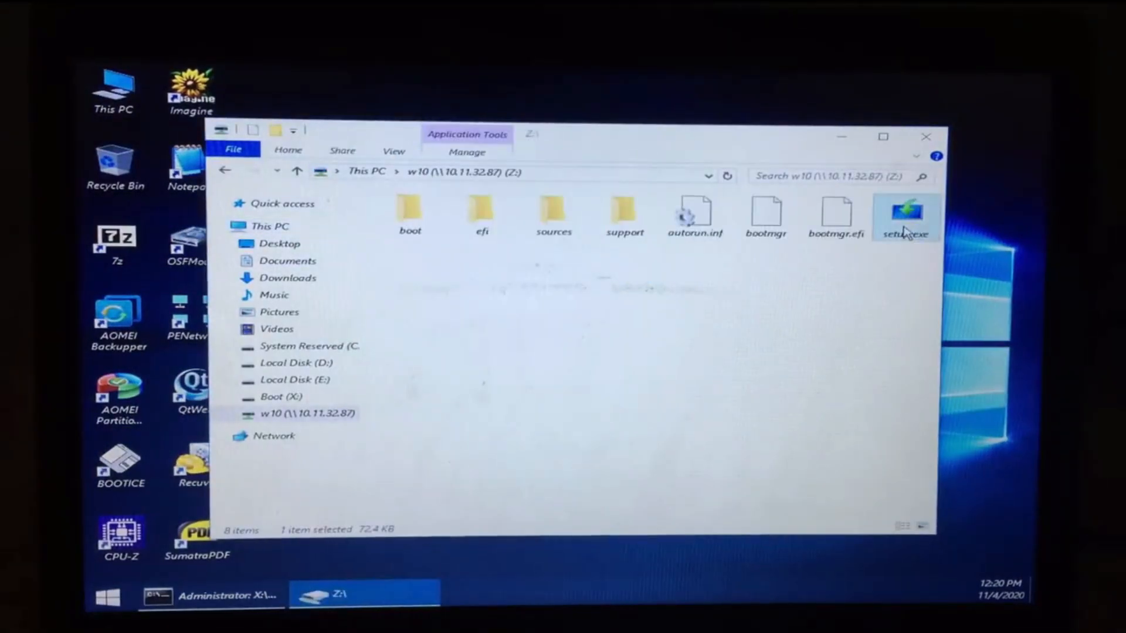
- Install without a product key, choose Windows 10 Pro, accept the license, and select Custom installation
{"action": "left_click", "coordinate": [842, 136]}
{"action": "left_click", "coordinate": [808, 443]}
{"action": "left_click", "coordinate": [595, 335]}
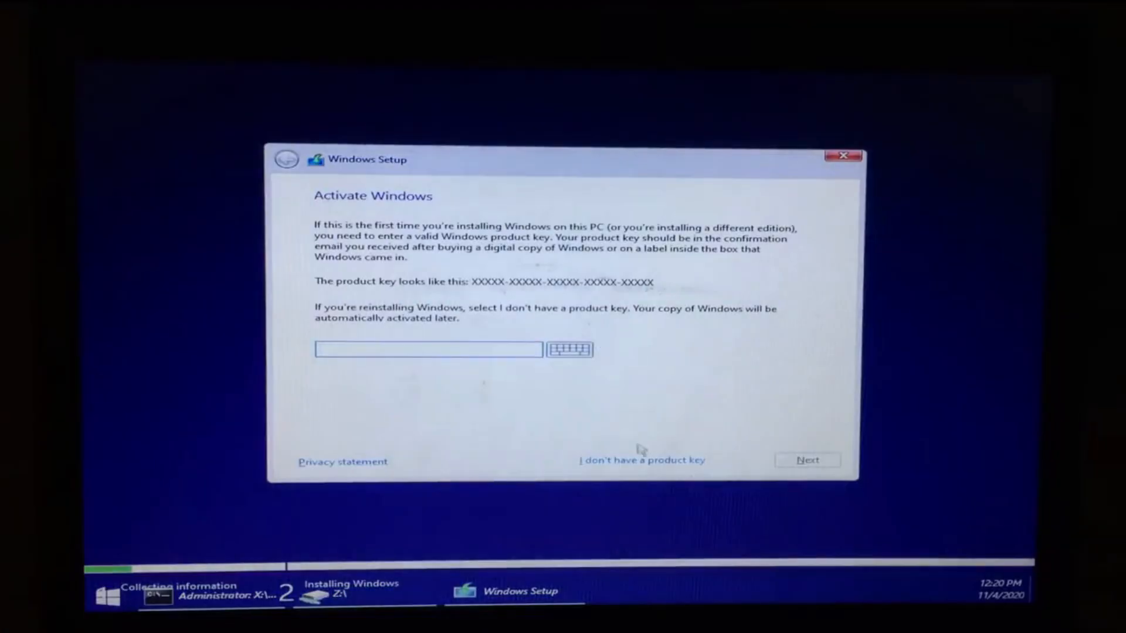
{"action": "left_click", "coordinate": [643, 459]}
{"action": "left_click", "coordinate": [408, 312]}
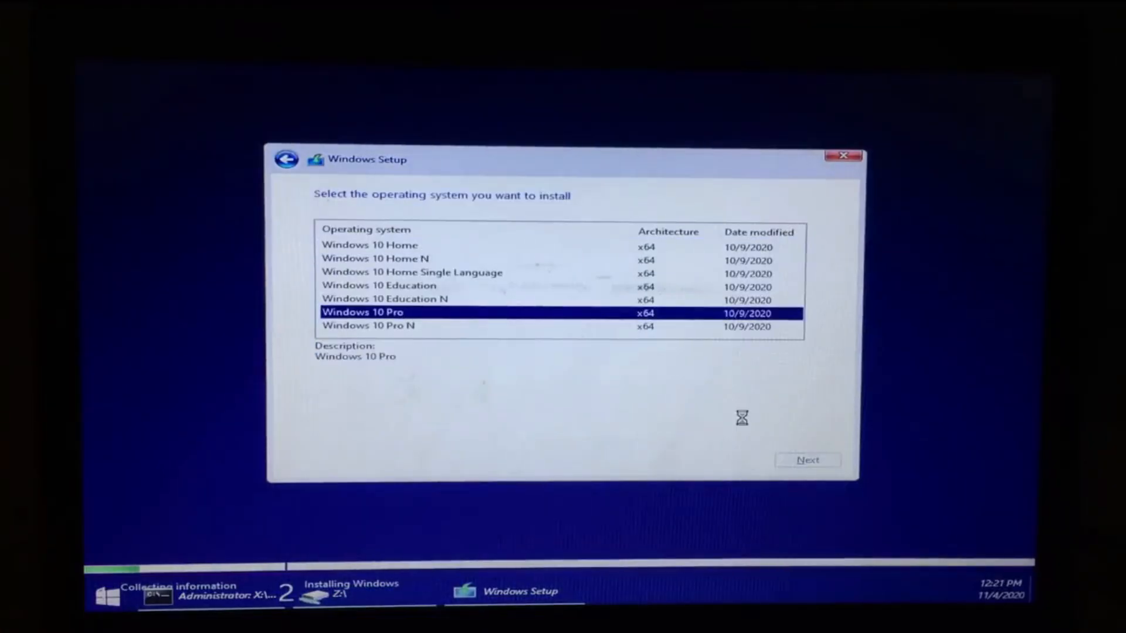
{"action": "key", "text": "Return"}
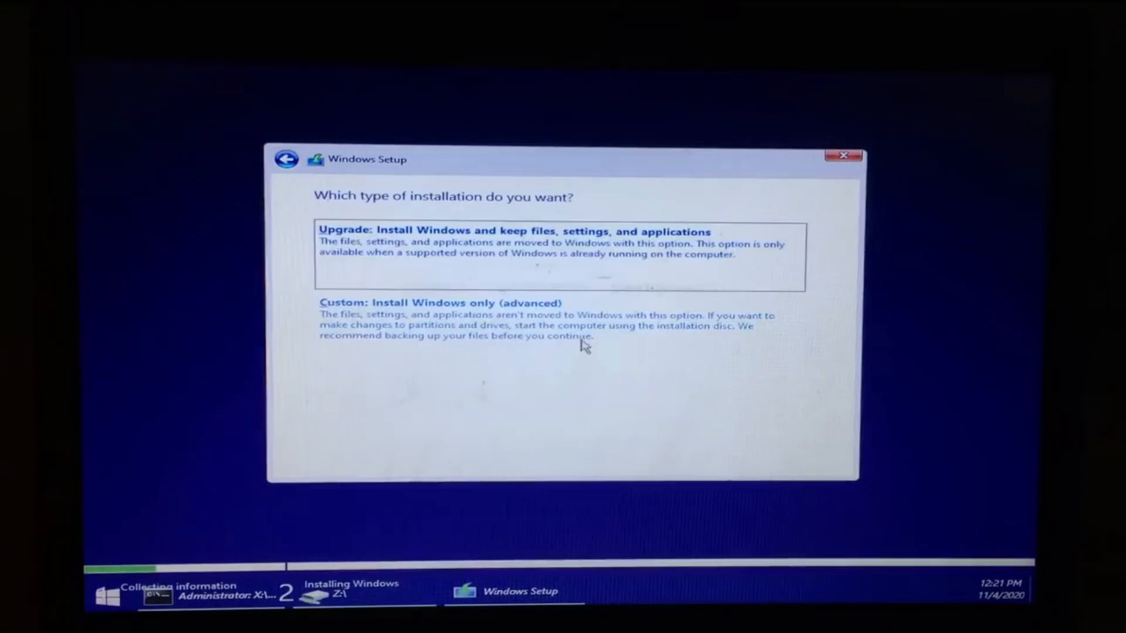
{"action": "left_click", "coordinate": [583, 342]}
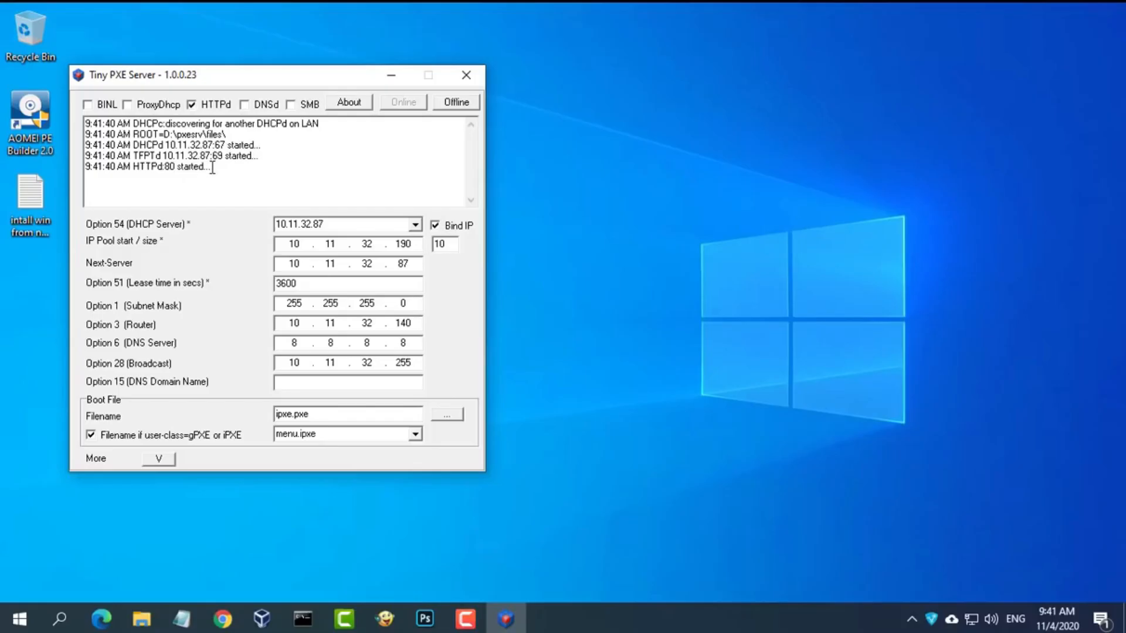
{"action": "left_click_drag", "start_coordinate": [223, 175], "coordinate": [83, 122]}
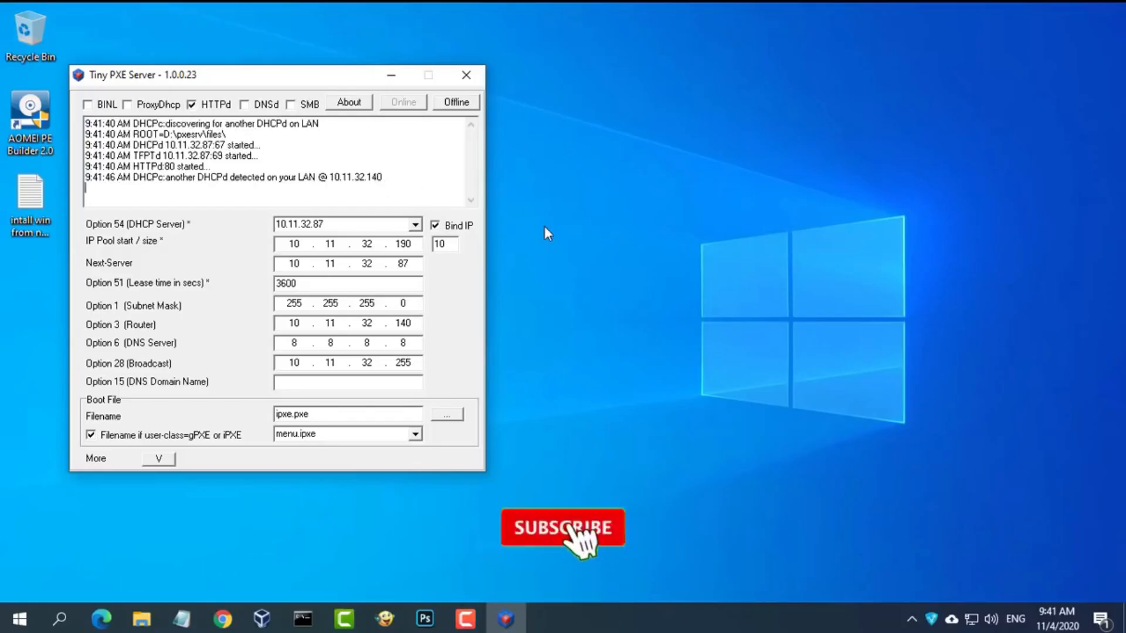
- Start VM 1064 from VirtualBox Manager and boot the Windows PE entry from the iPXE menu
{"action": "left_click", "coordinate": [262, 619]}
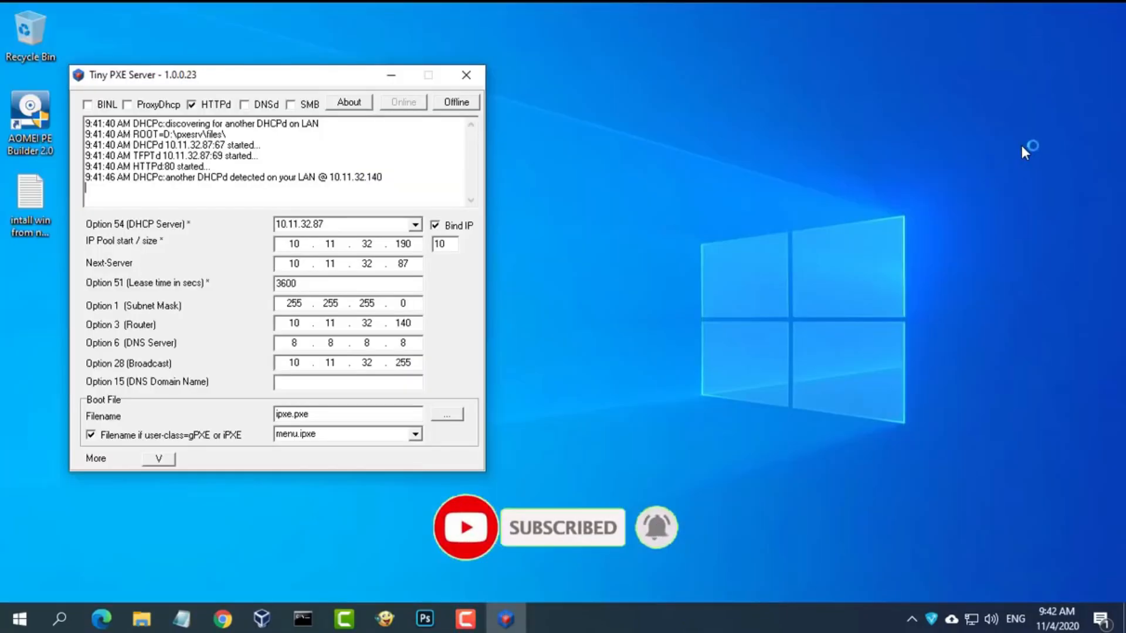
{"action": "left_click_drag", "start_coordinate": [308, 22], "coordinate": [793, 59]}
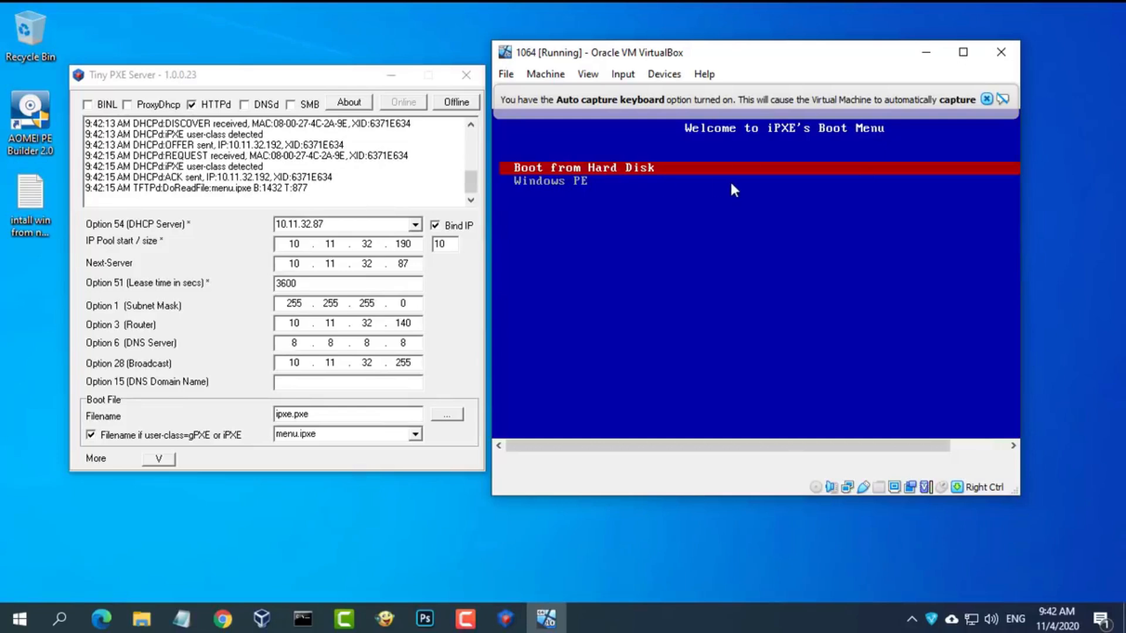
{"action": "key", "text": "Down"}
{"action": "key", "text": "Return"}
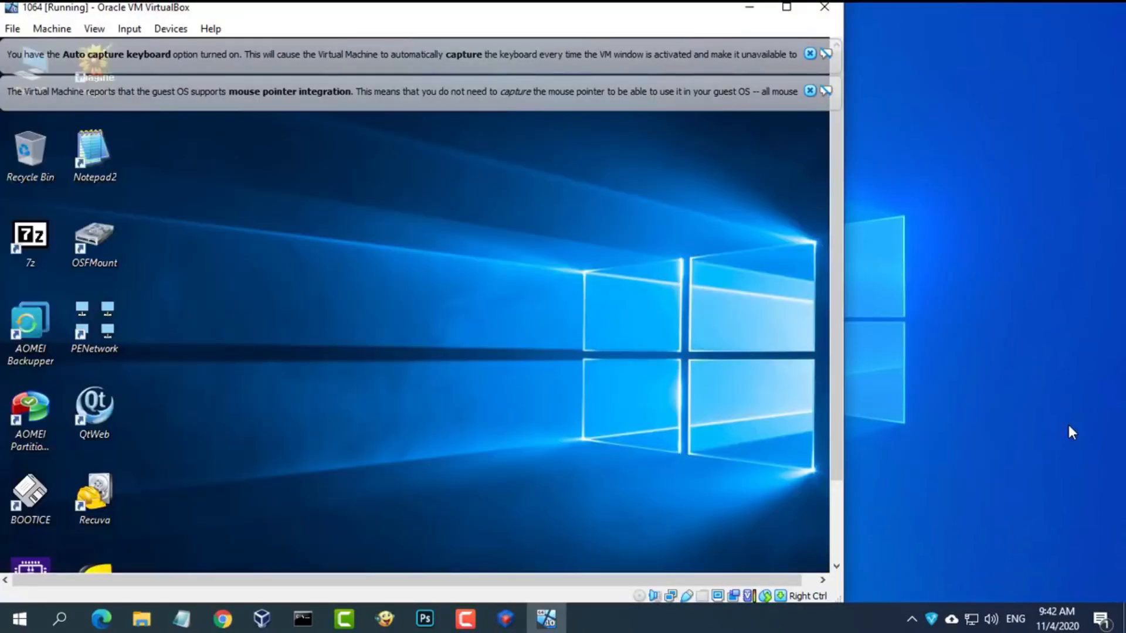
- Dismiss the VirtualBox notices and launch cmd from the guest's Run box
{"action": "left_click", "coordinate": [810, 91]}
{"action": "left_click", "coordinate": [810, 54]}
{"action": "left_click_drag", "start_coordinate": [553, 11], "coordinate": [731, 19]}
{"action": "scroll", "coordinate": [1015, 234], "scroll_direction": "down", "scroll_amount": 3}
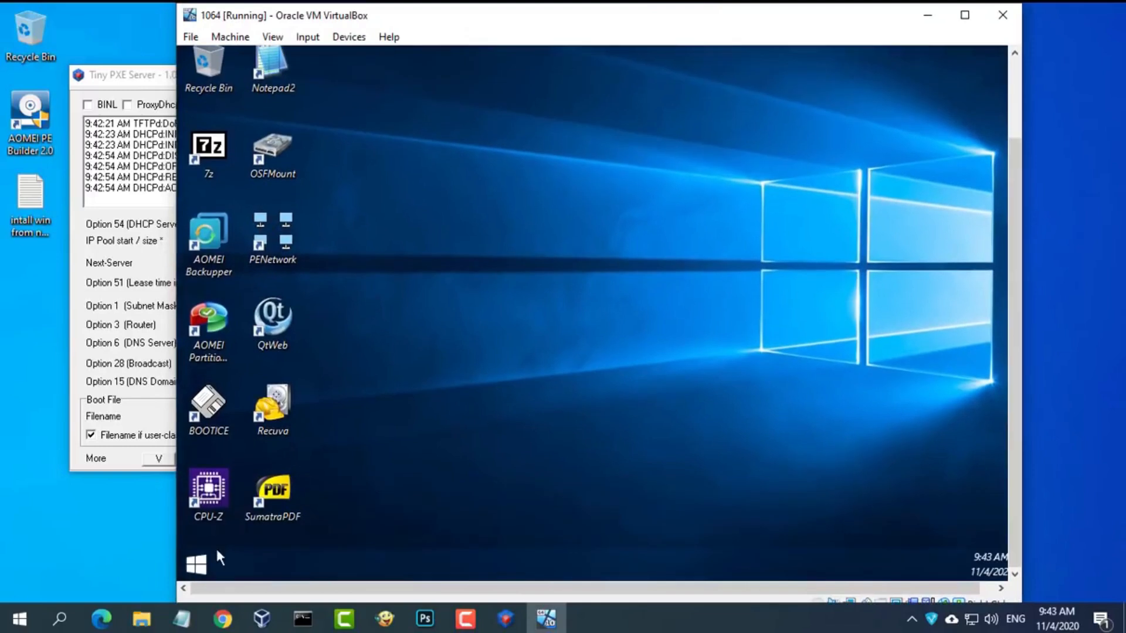
{"action": "left_click", "coordinate": [202, 561]}
{"action": "left_click", "coordinate": [448, 314]}
{"action": "type", "text": "cmd"}
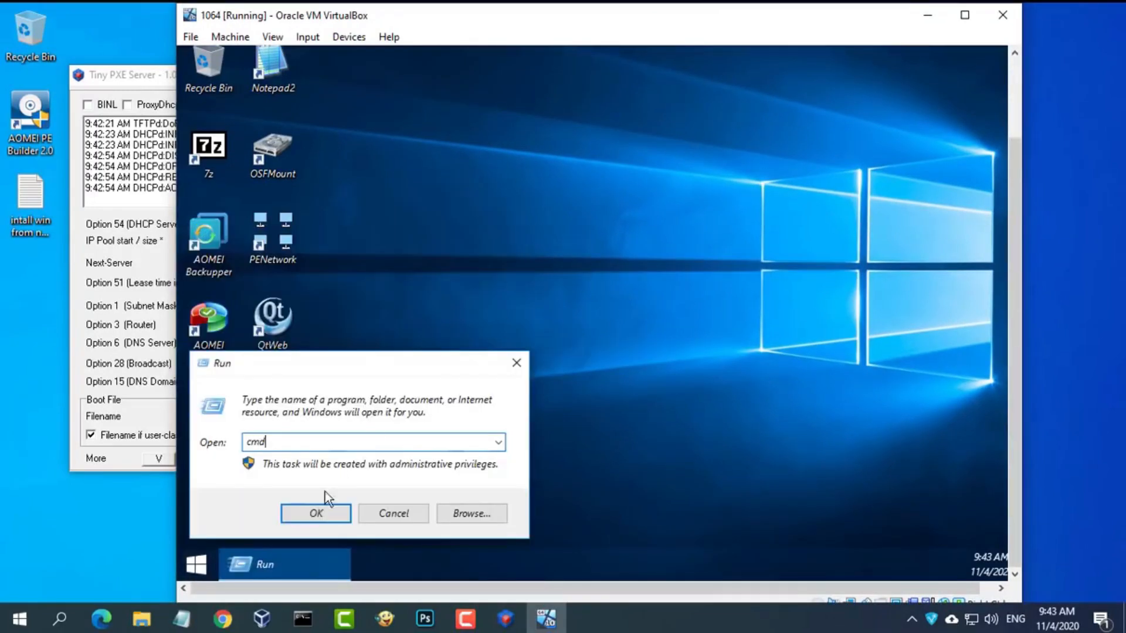
{"action": "left_click", "coordinate": [317, 512]}
- Enlarge the guest console's font through its Properties
{"action": "right_click", "coordinate": [503, 68]}
{"action": "left_click", "coordinate": [542, 228]}
{"action": "left_click", "coordinate": [293, 109]}
{"action": "left_click", "coordinate": [256, 200]}
{"action": "left_click", "coordinate": [444, 439]}
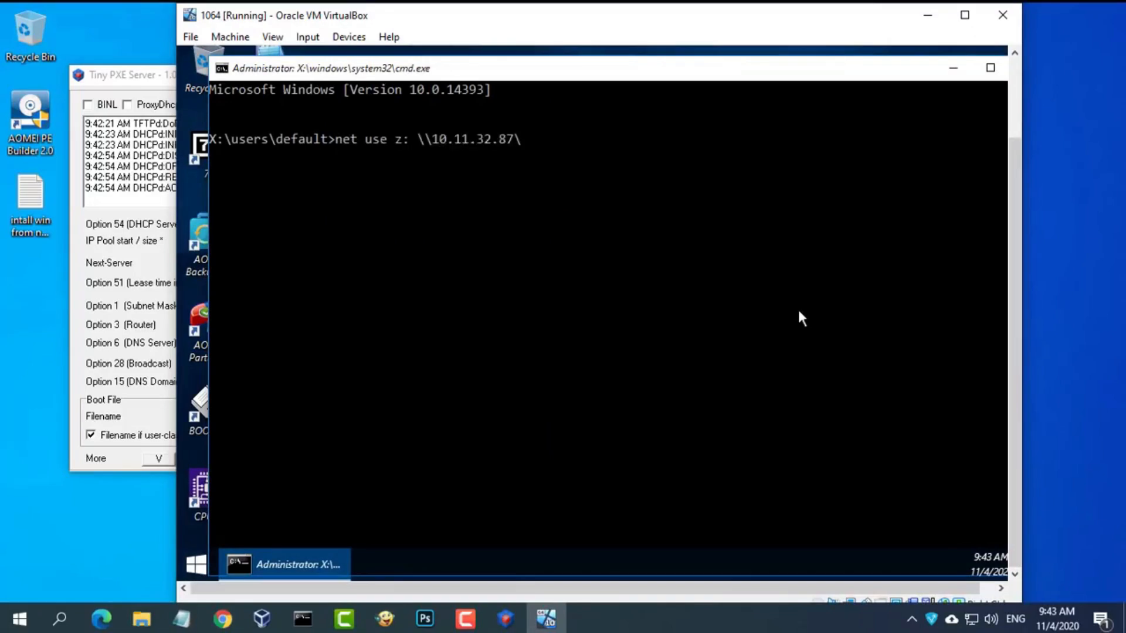
- Check the host's IP configuration with ipconfig in a host command prompt
{"action": "left_click", "coordinate": [303, 619]}
{"action": "type", "text": "ipconfig"}
{"action": "key", "text": "Return"}
{"action": "scroll", "coordinate": [367, 330], "scroll_direction": "up", "scroll_amount": 1}
{"action": "left_click_drag", "start_coordinate": [404, 154], "coordinate": [93, 153]}
{"action": "left_click", "coordinate": [784, 80]}
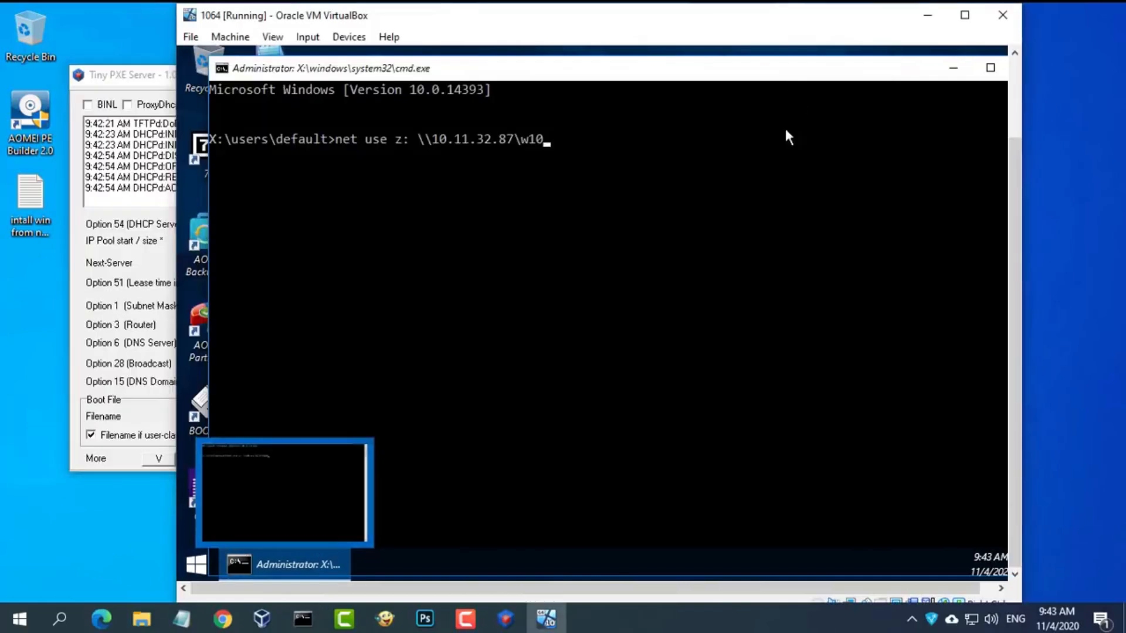
- In the guest console, map \\10.11.32.87\w10 as Z:, entering the share user name and password
{"action": "left_click", "coordinate": [748, 173]}
{"action": "key", "text": "Escape"}
{"action": "key", "text": "Return"}
{"action": "type", "text": "net"}
{"action": "key", "text": "Return"}
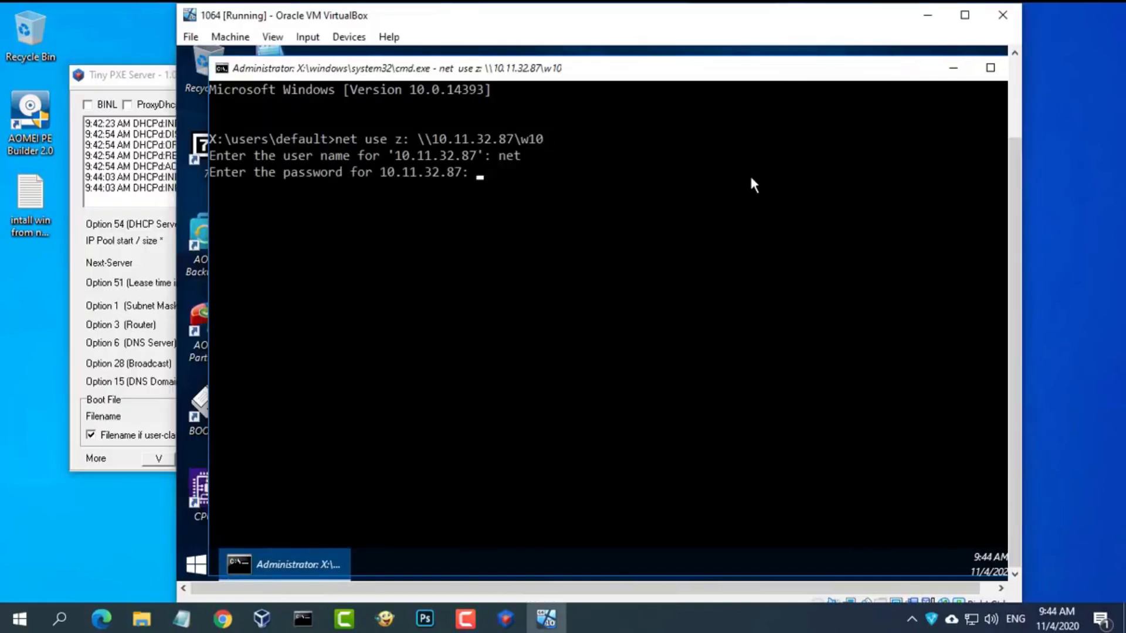
{"action": "key", "text": "Return"}
- Close the guest console and launch setup.exe from the mapped Z: drive
{"action": "type", "text": "exit"}
{"action": "key", "text": "Return"}
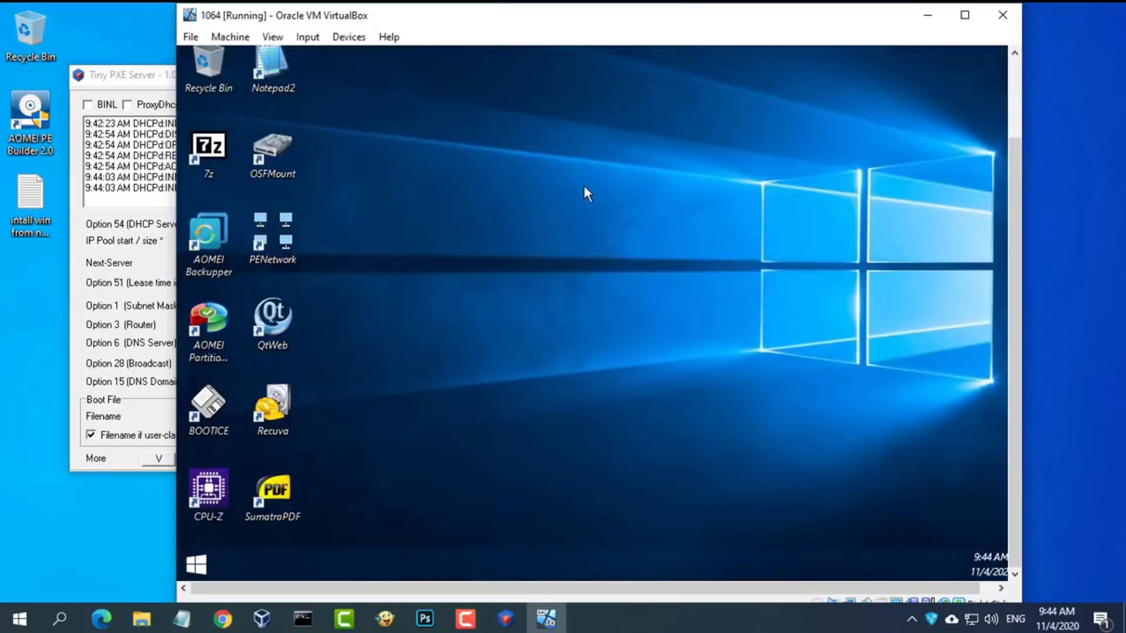
{"action": "left_click_drag", "start_coordinate": [1018, 200], "coordinate": [1018, 120]}
{"action": "double_click", "coordinate": [216, 80]}
{"action": "double_click", "coordinate": [495, 474]}
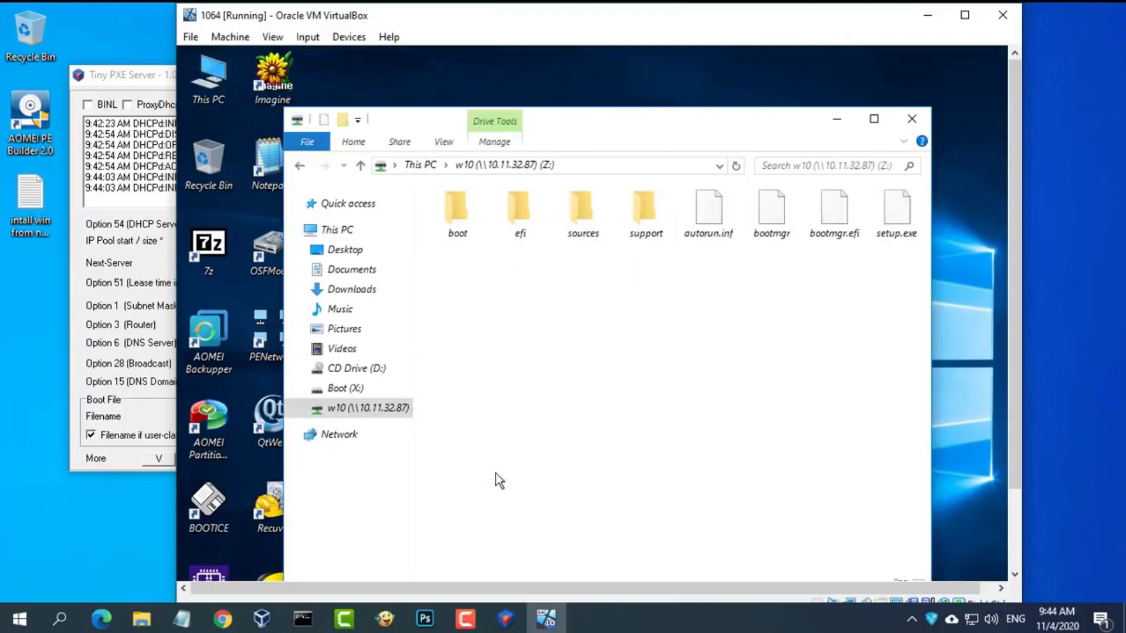
{"action": "left_click", "coordinate": [874, 118]}
{"action": "double_click", "coordinate": [797, 144]}
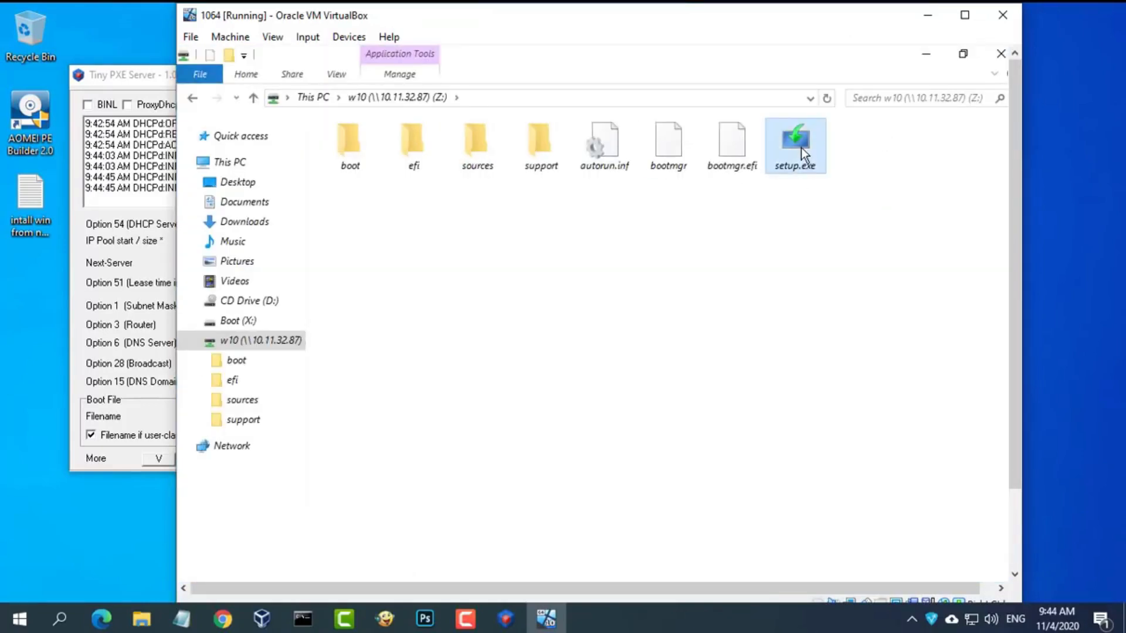
- Install without a product key, choose Windows 10 Pro, and accept the license terms
{"action": "left_click", "coordinate": [812, 483]}
{"action": "left_click", "coordinate": [610, 349]}
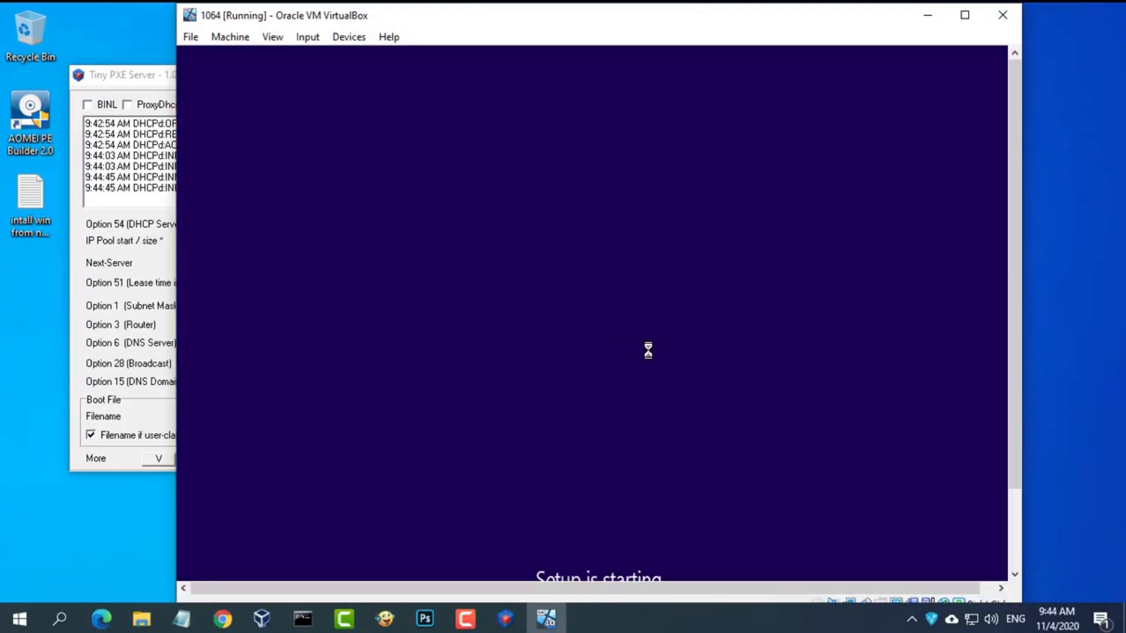
{"action": "left_click", "coordinate": [669, 502]}
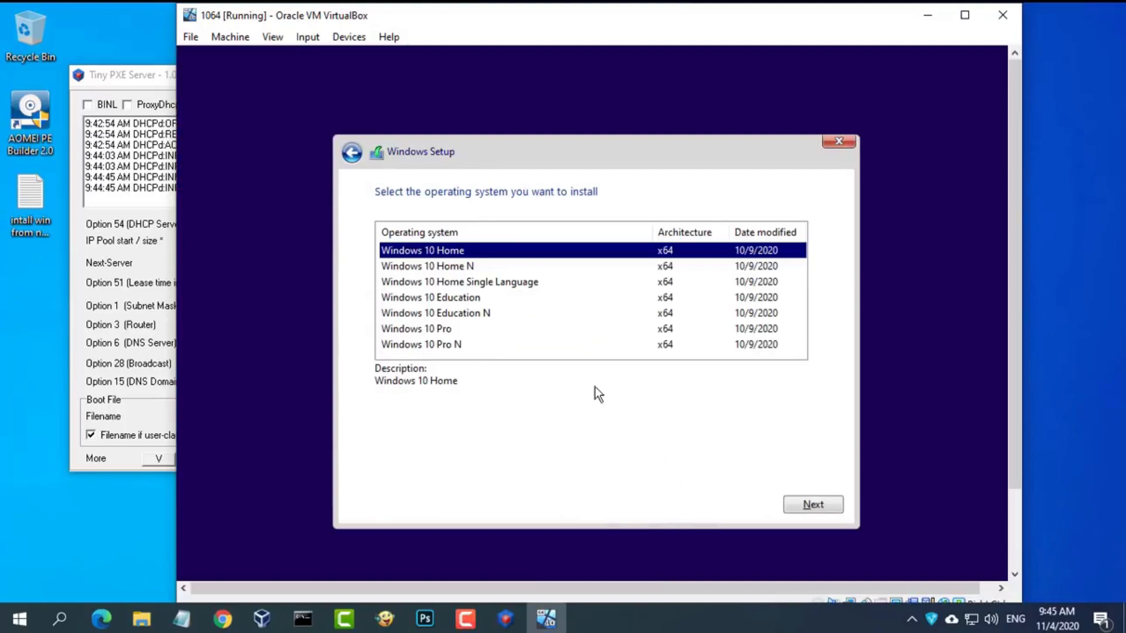
{"action": "left_click", "coordinate": [449, 329]}
{"action": "left_click", "coordinate": [813, 505]}
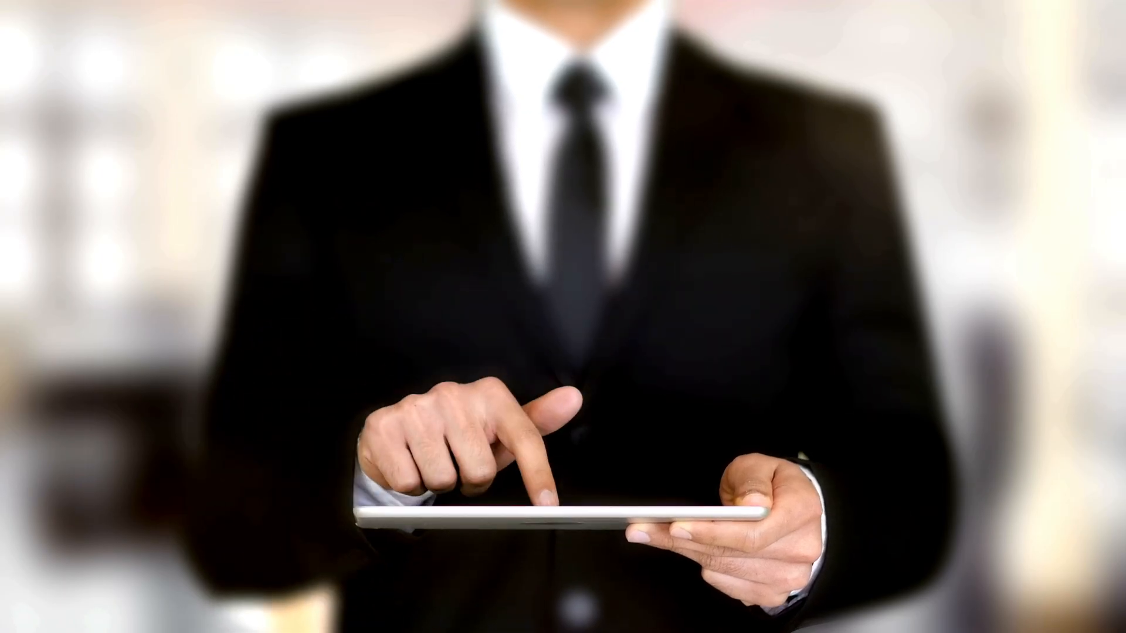